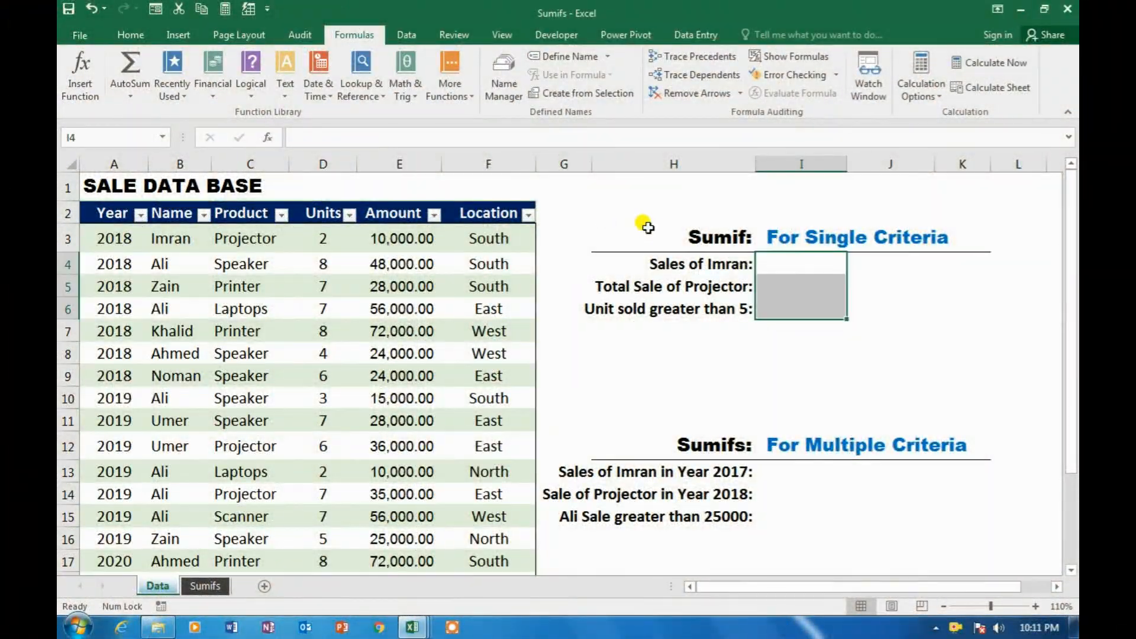
- Examine the sale database's columns and records along with the SUMIF and SUMIFS questions listed beside it
left_click(647, 219)
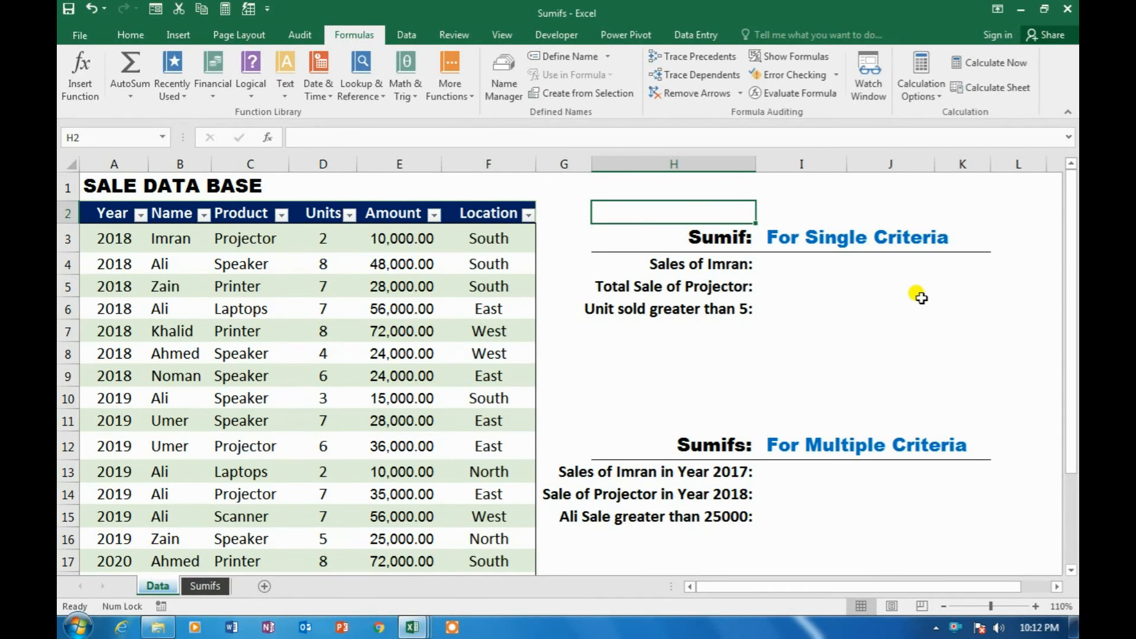
key("Left")
key("Down")
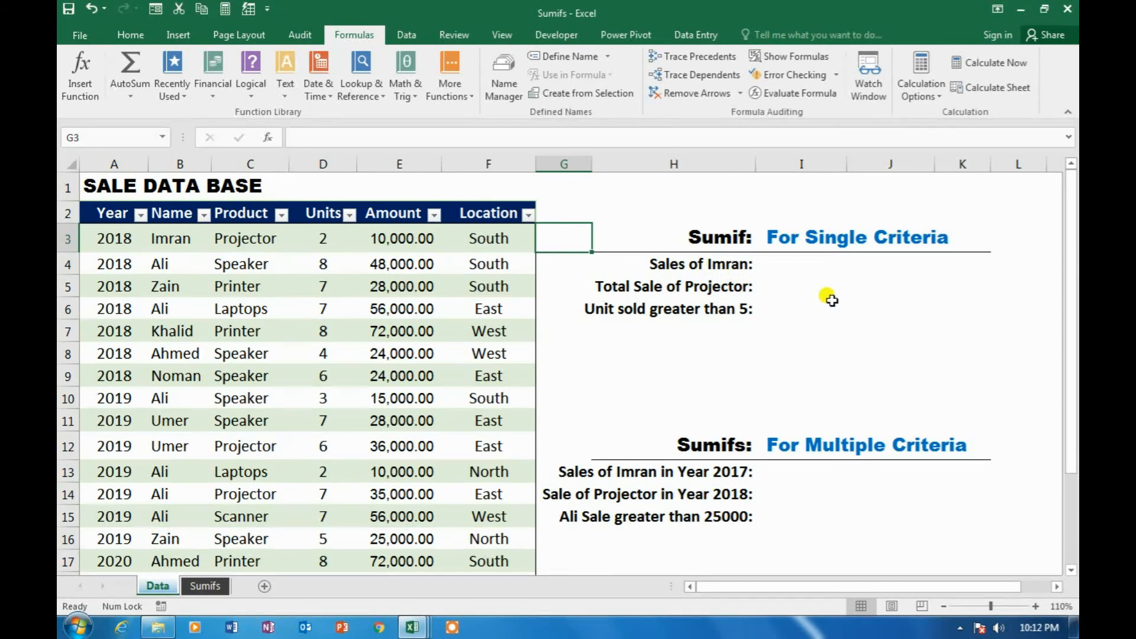
left_click(723, 267)
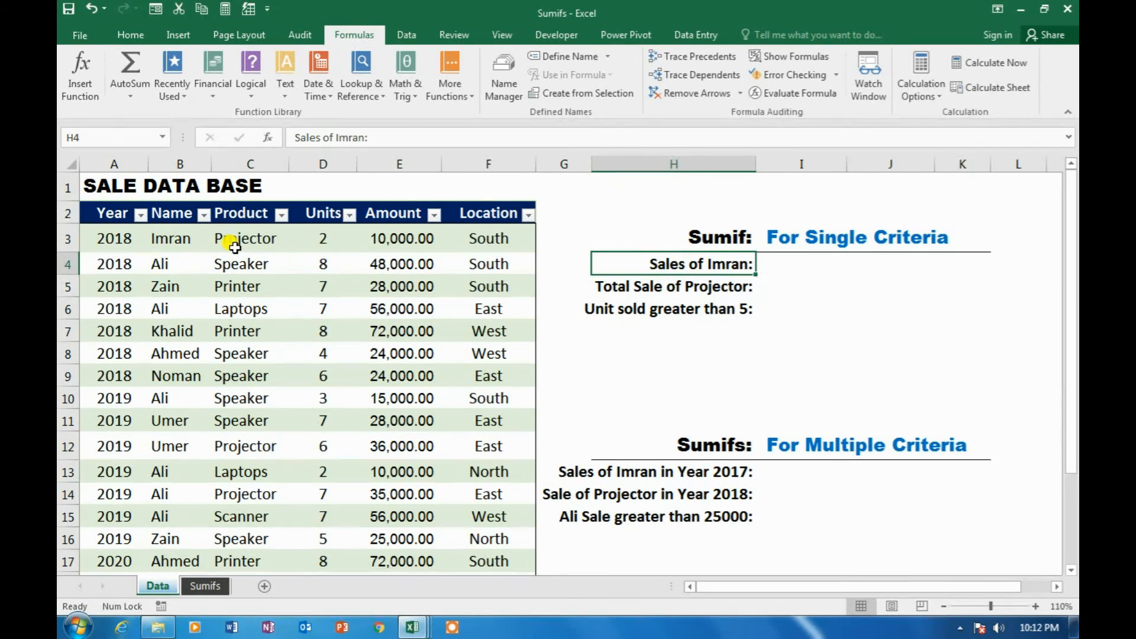
left_click(109, 230)
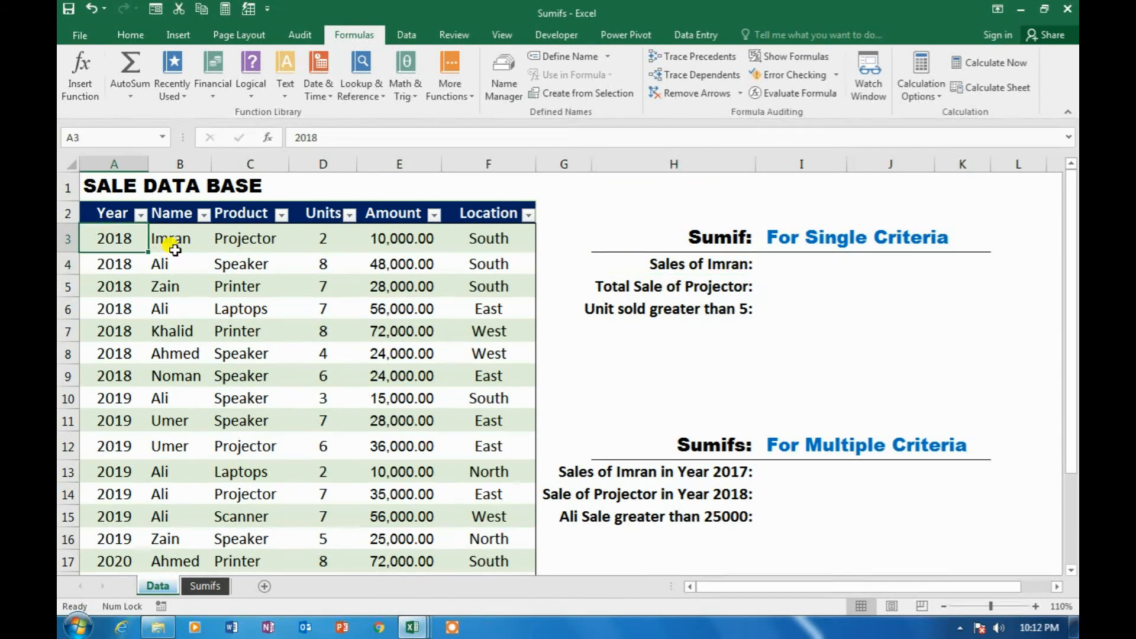
left_click(174, 246)
left_click(242, 244)
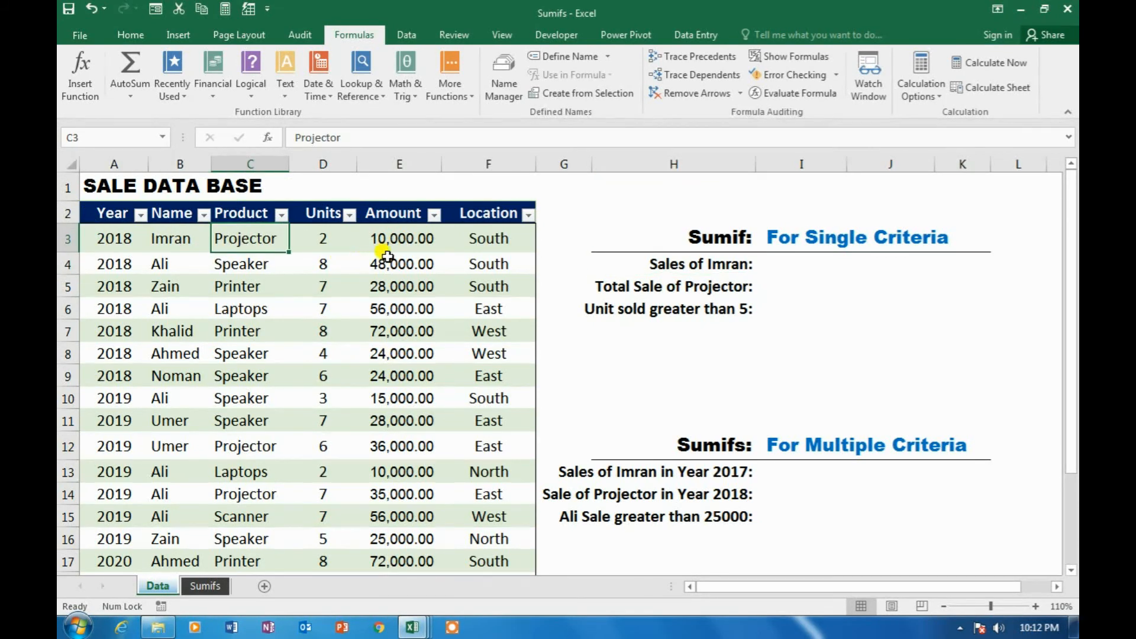
left_click(511, 253)
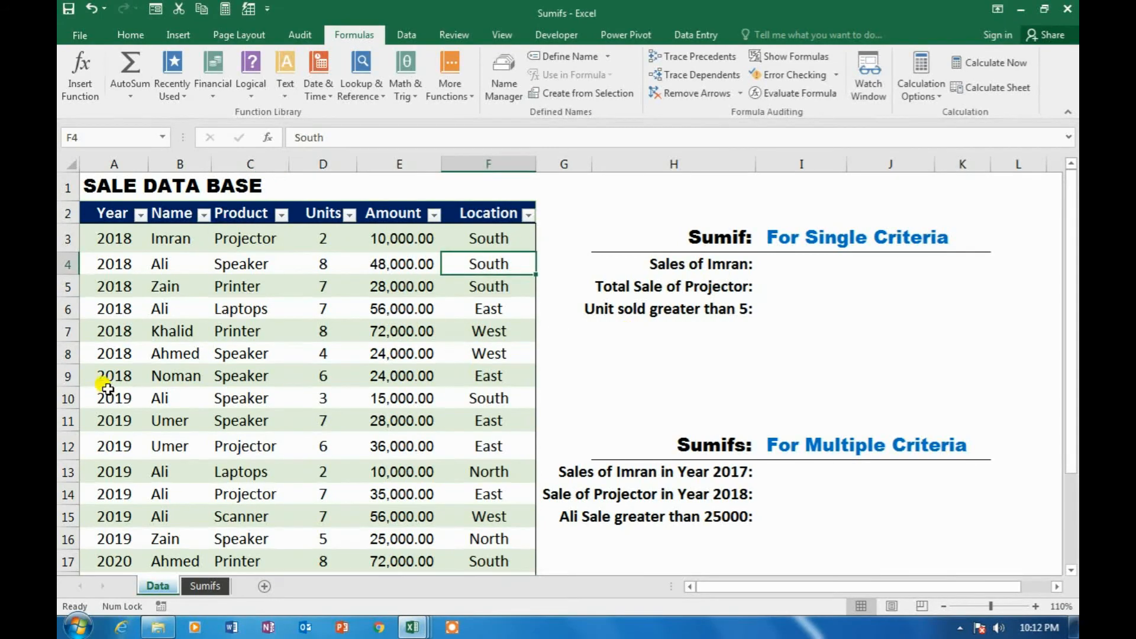
scroll(222, 393, "down", 1)
scroll(217, 397, "up", 1)
scroll(189, 380, "down", 2)
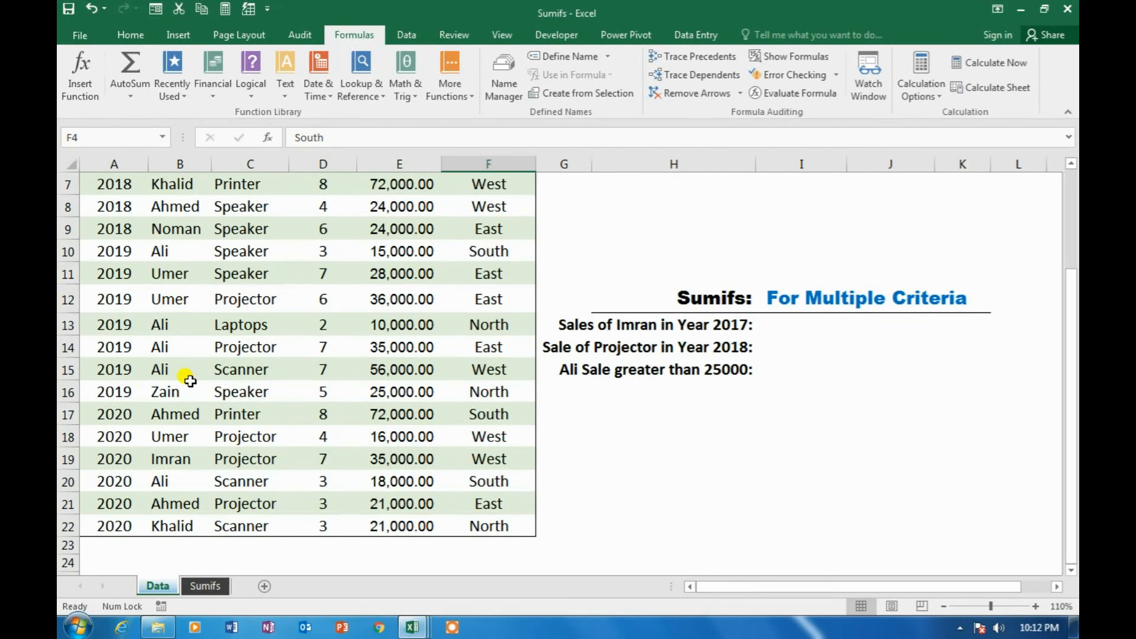
scroll(189, 380, "up", 2)
scroll(189, 380, "down", 1)
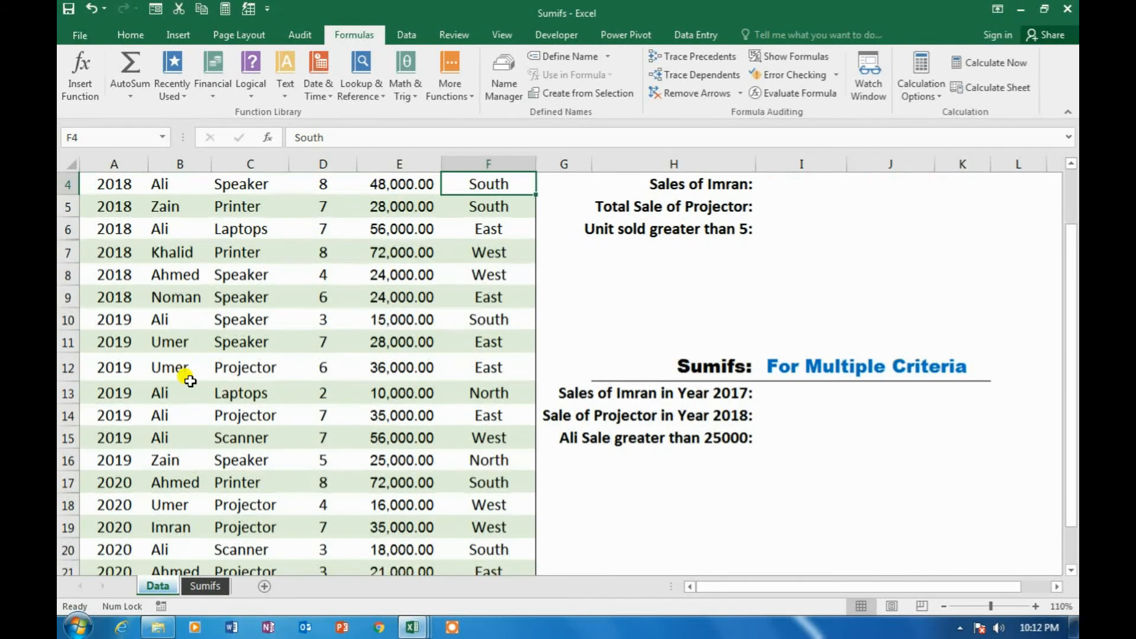
scroll(228, 364, "up", 1)
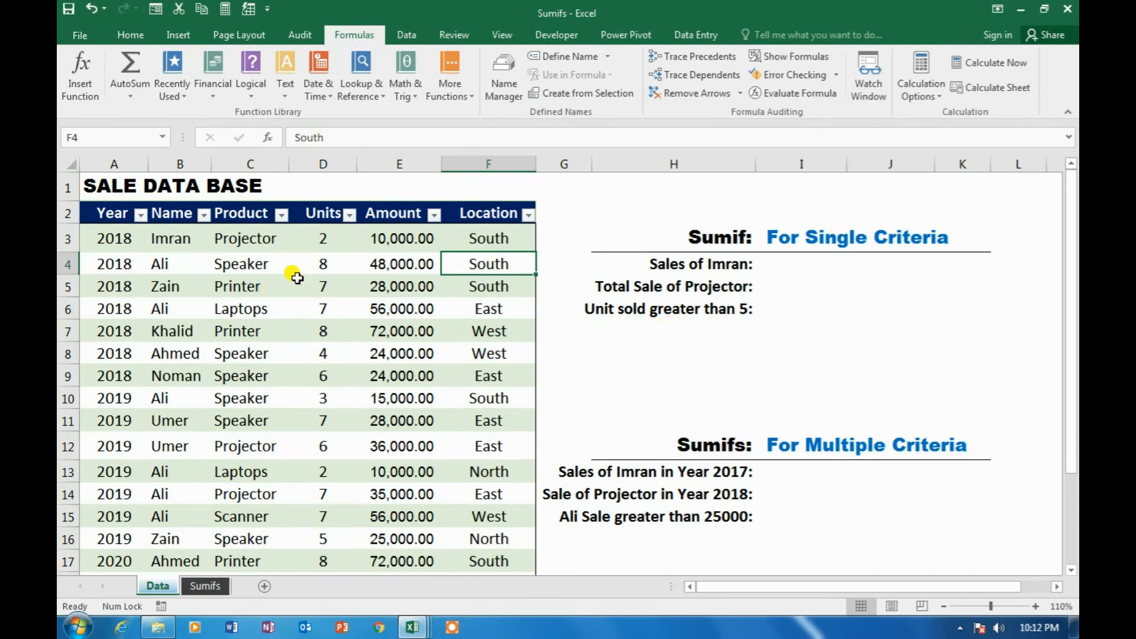
scroll(295, 273, "down", 1)
scroll(297, 278, "up", 1)
- Filter the Name column to only the salesperson named in H4 and select the filtered amounts to check their sum
left_click(204, 215)
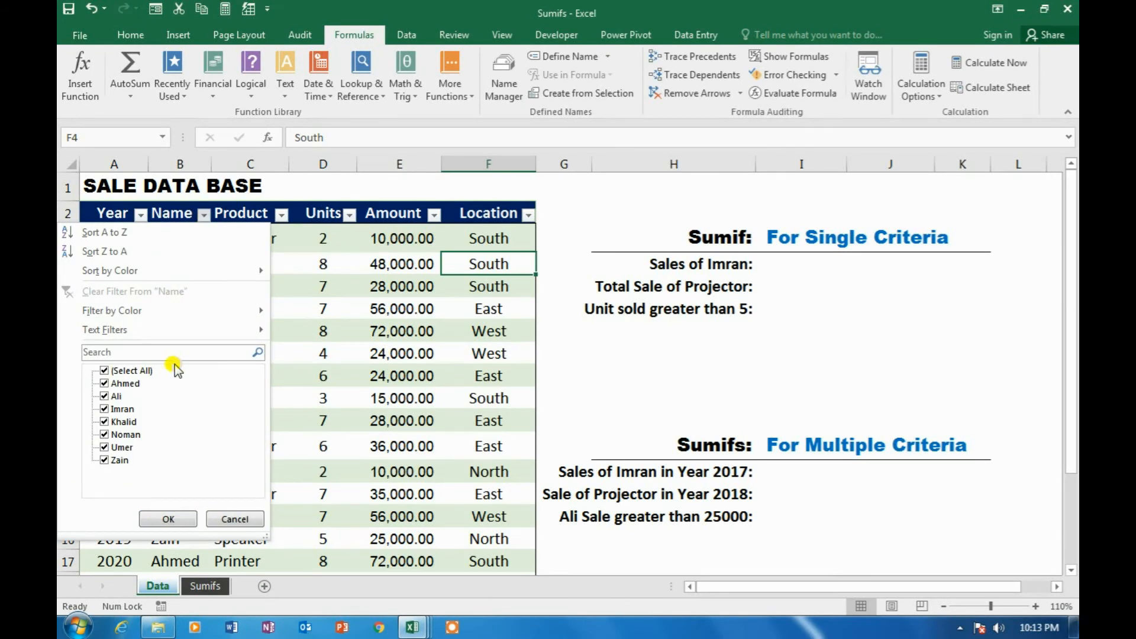
left_click(149, 371)
left_click(116, 408)
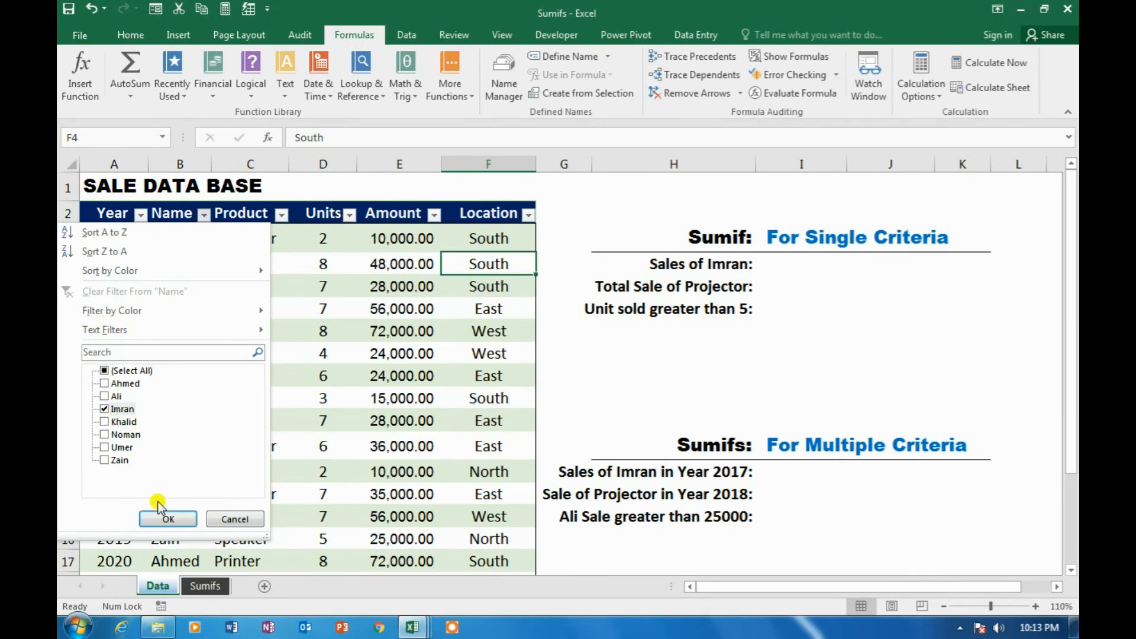
left_click(159, 517)
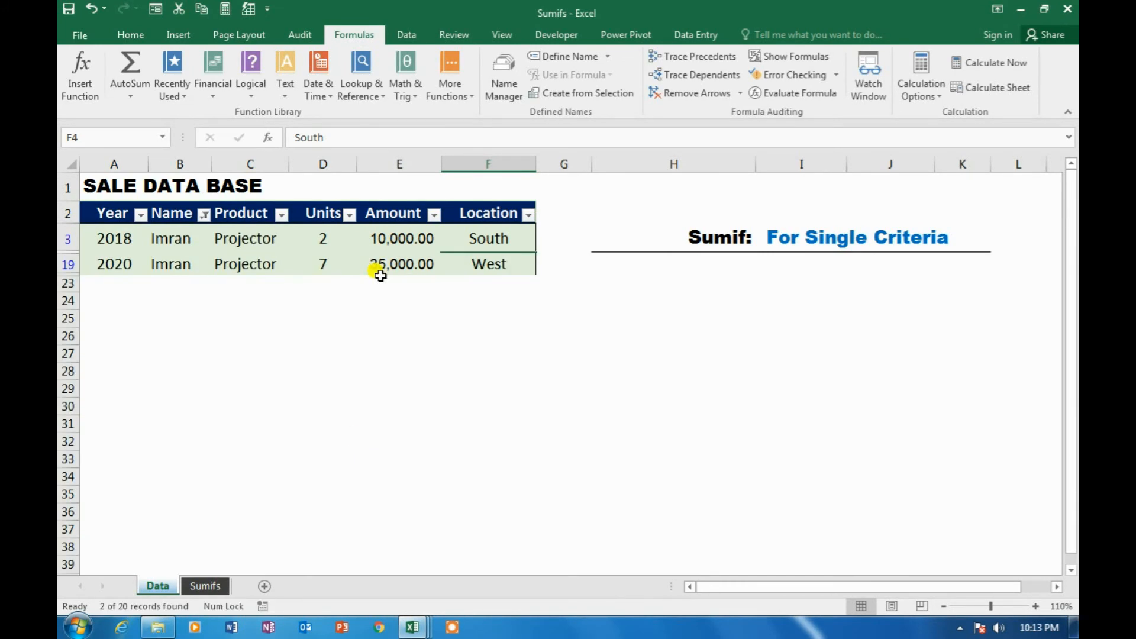
left_click_drag(385, 237, 393, 265)
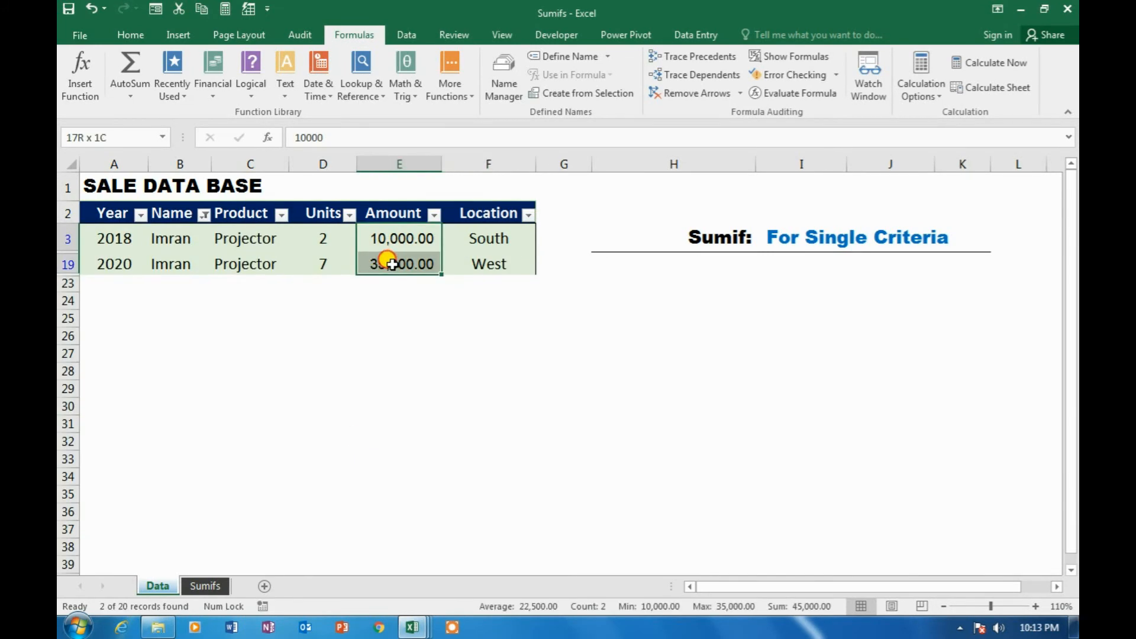
- Restore all records by reselecting every name in the Name column's filter
left_click(204, 214)
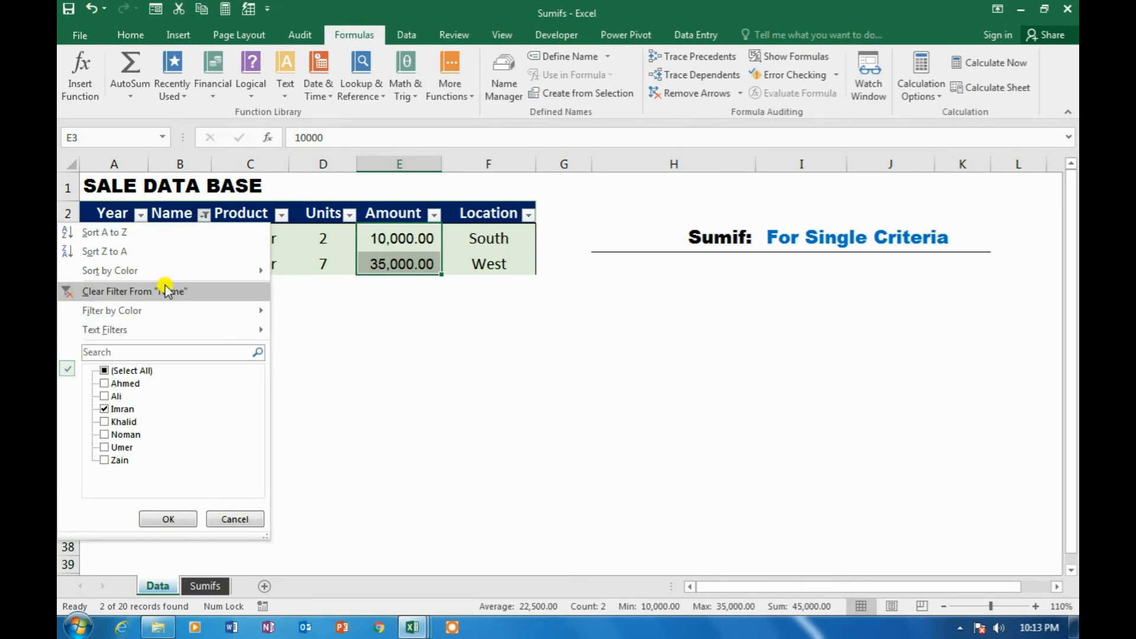
left_click(136, 371)
left_click(155, 520)
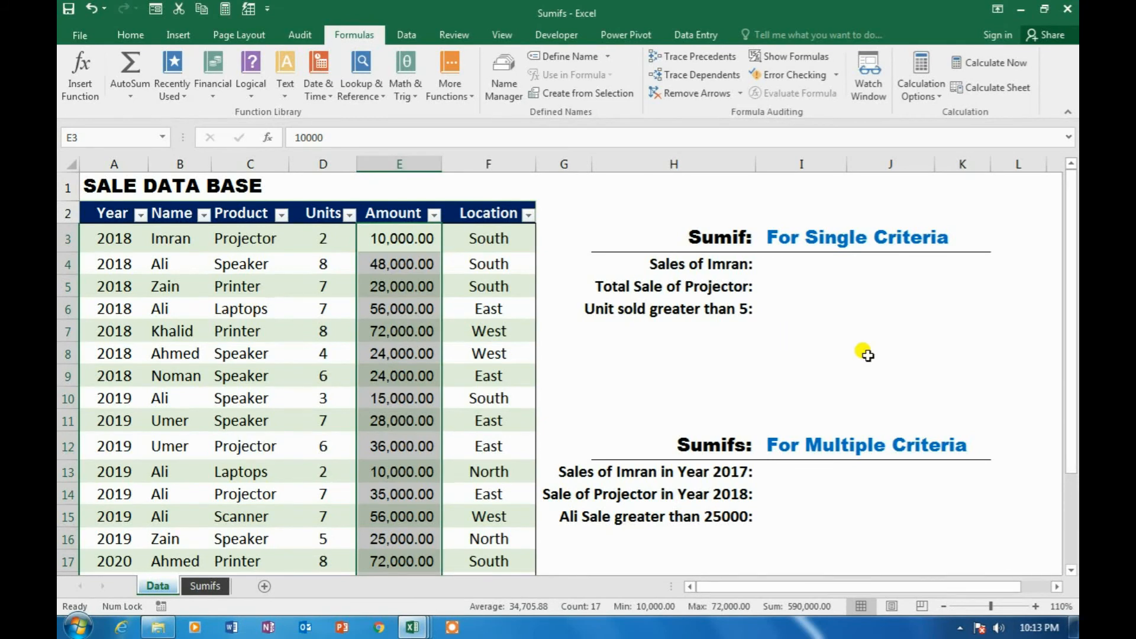
- Enter a SUMIF formula in I4 with range B3:B22, the salesperson's name from H4 as quoted criterion, and sum range E3:E22
left_click(796, 264)
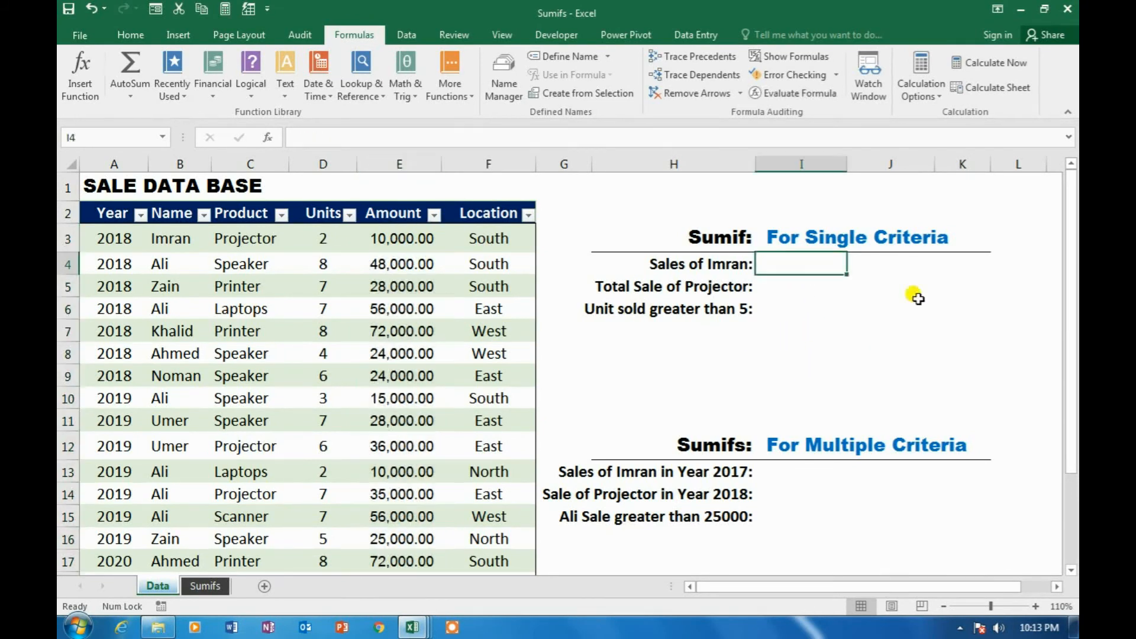
key("Left")
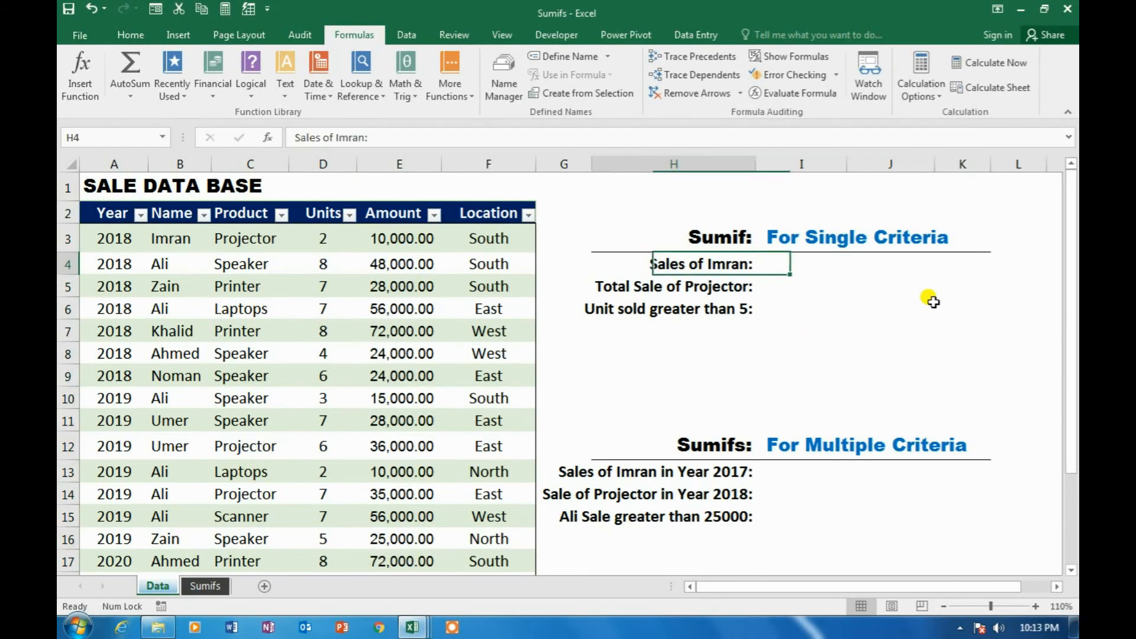
key("Right")
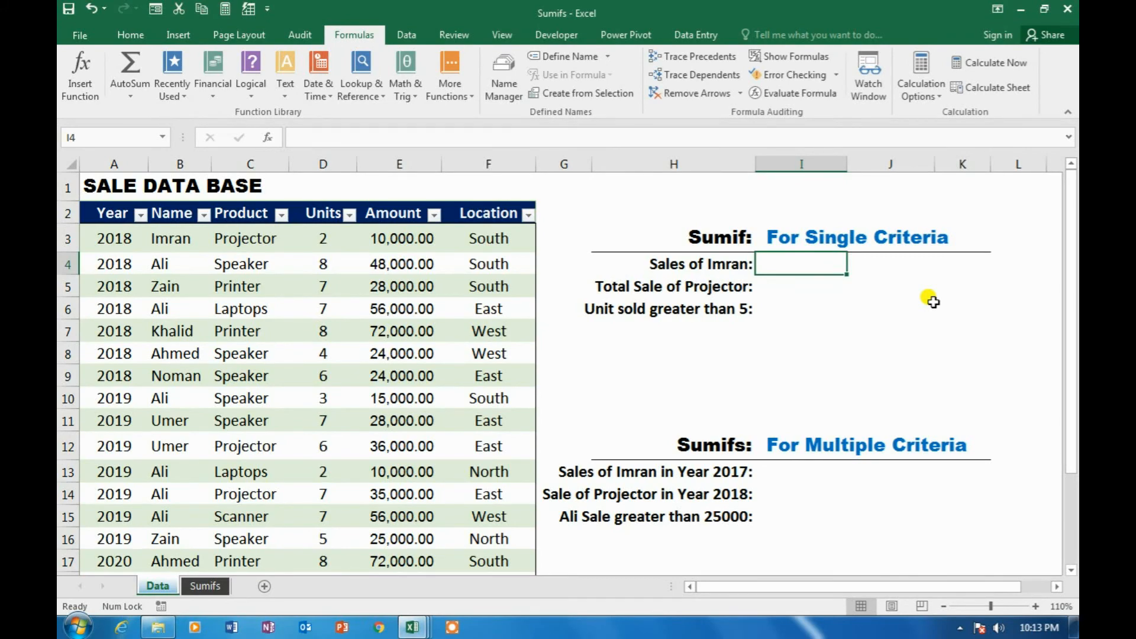
type("=sumif")
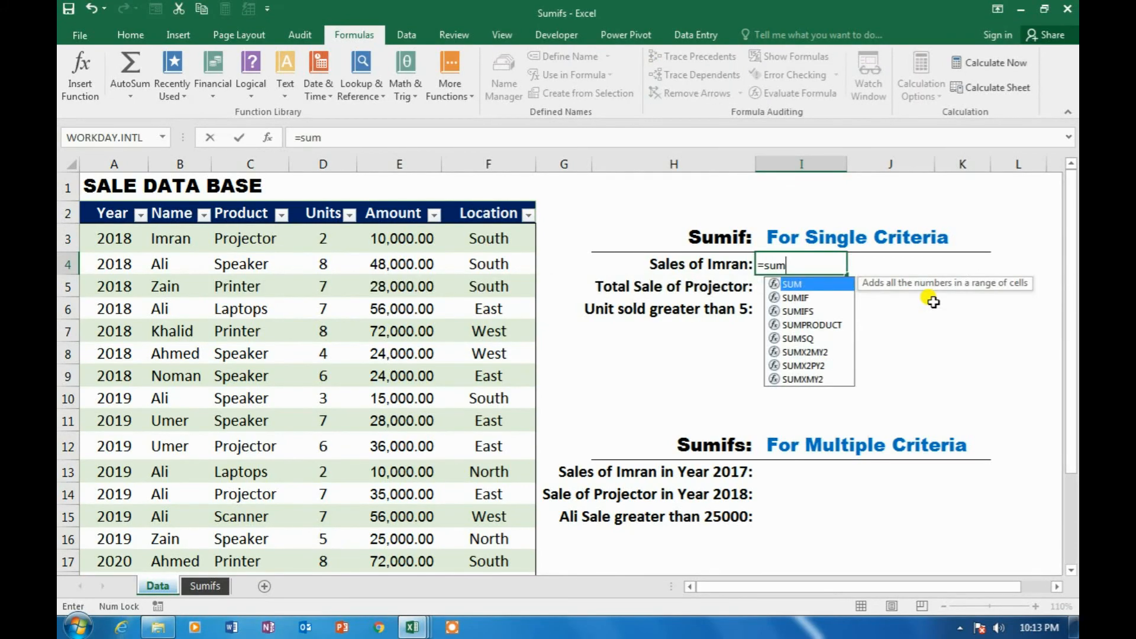
key("Tab")
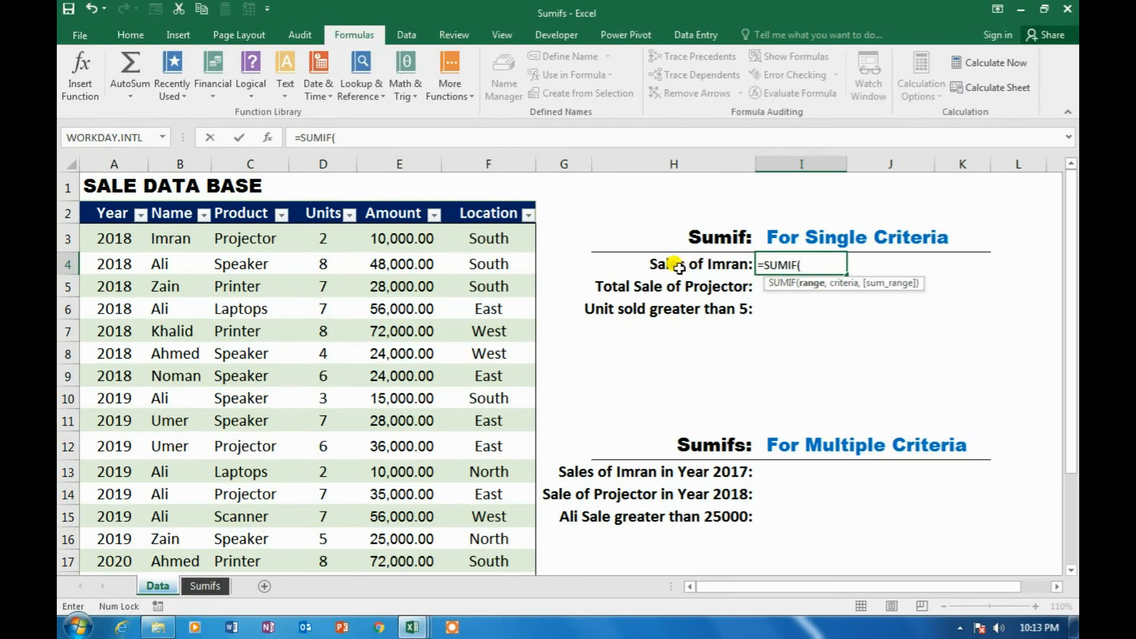
left_click(171, 238)
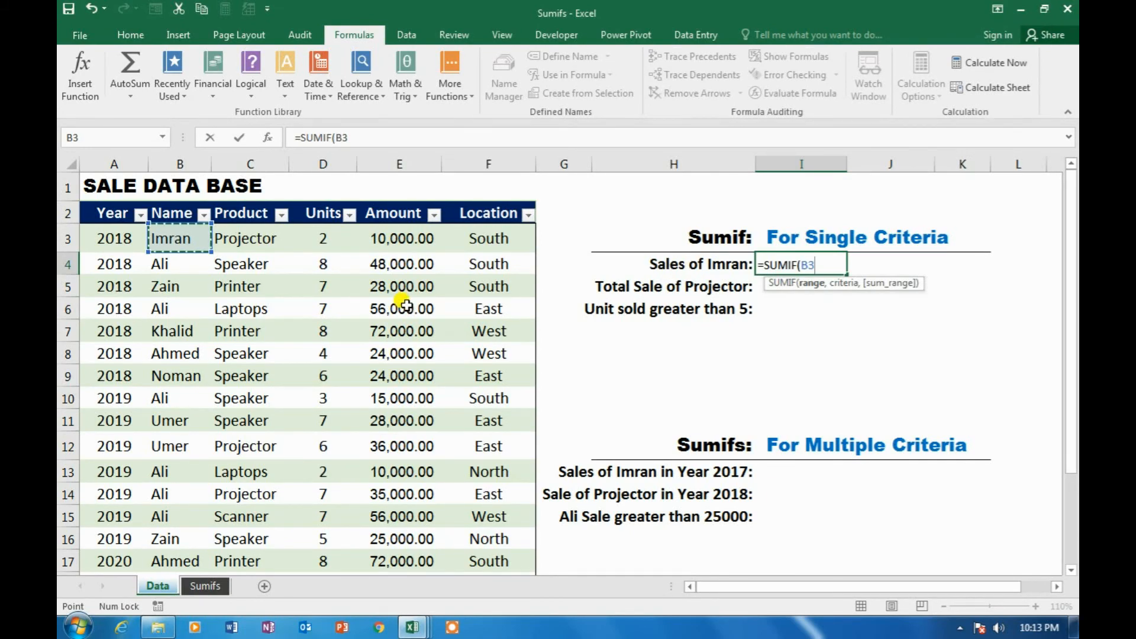
key("ctrl+shift+Down")
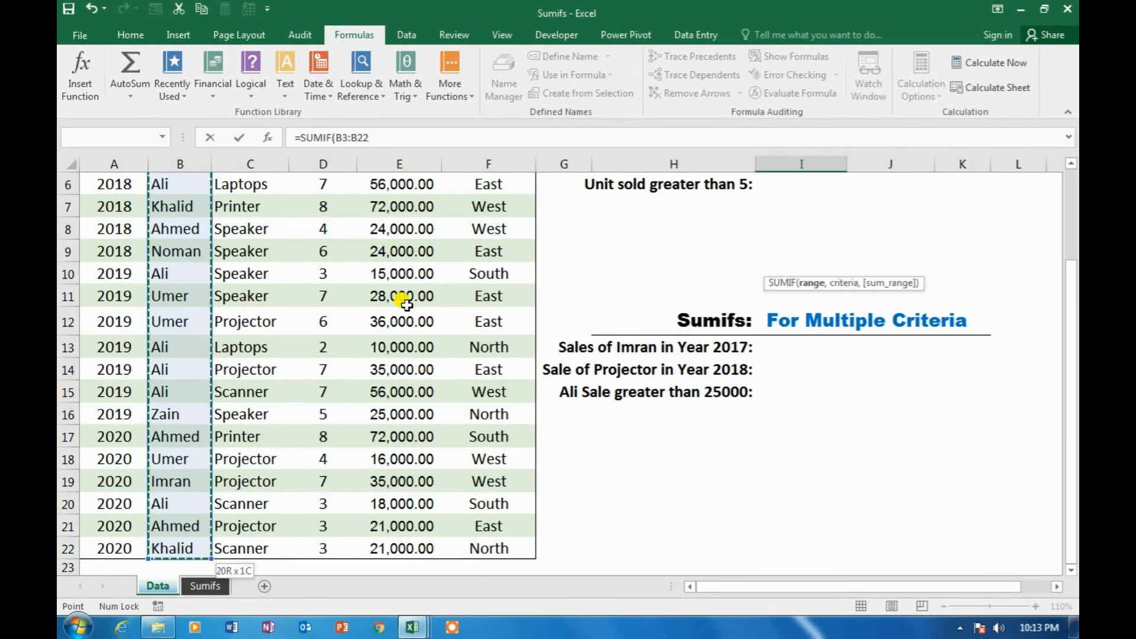
type(",")
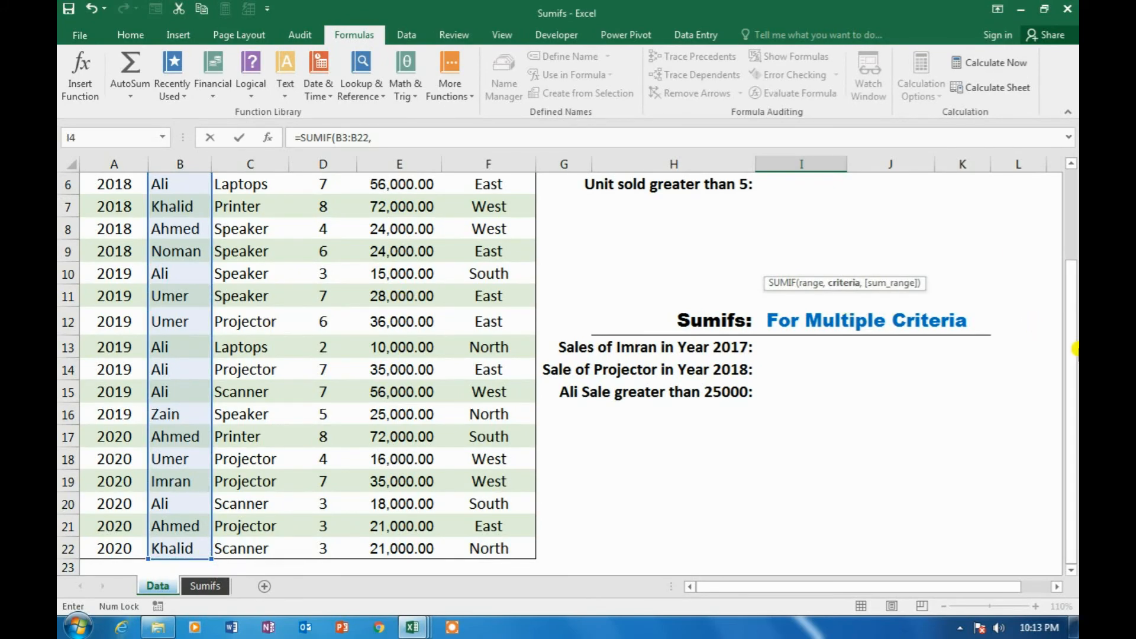
left_click_drag(1074, 346, 1076, 162)
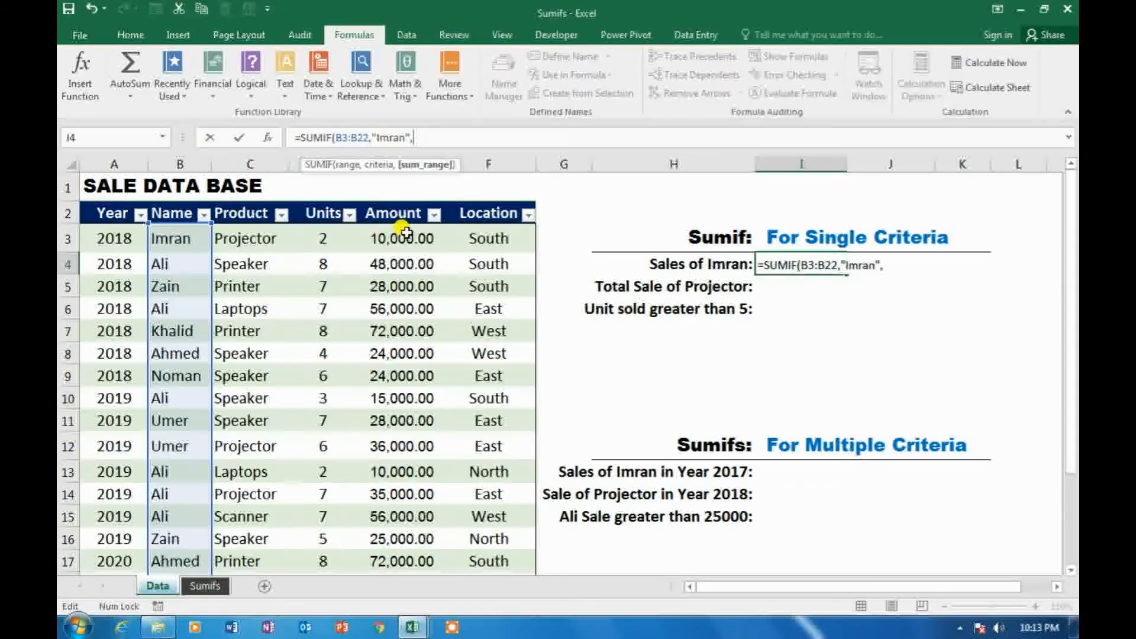
left_click(405, 232)
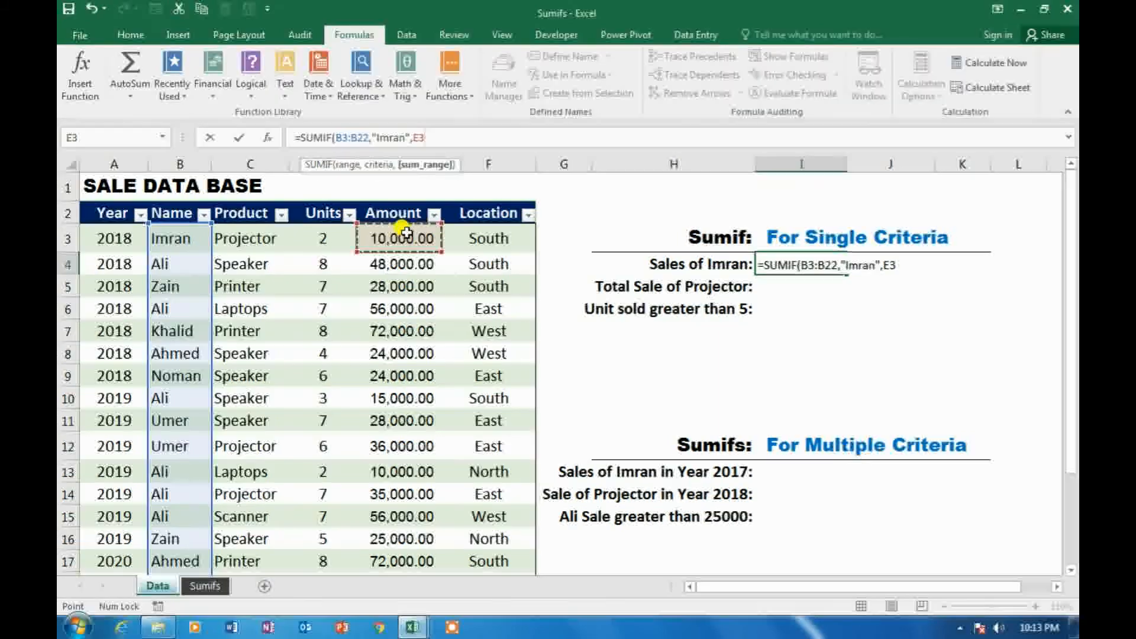
key("ctrl+shift+Down")
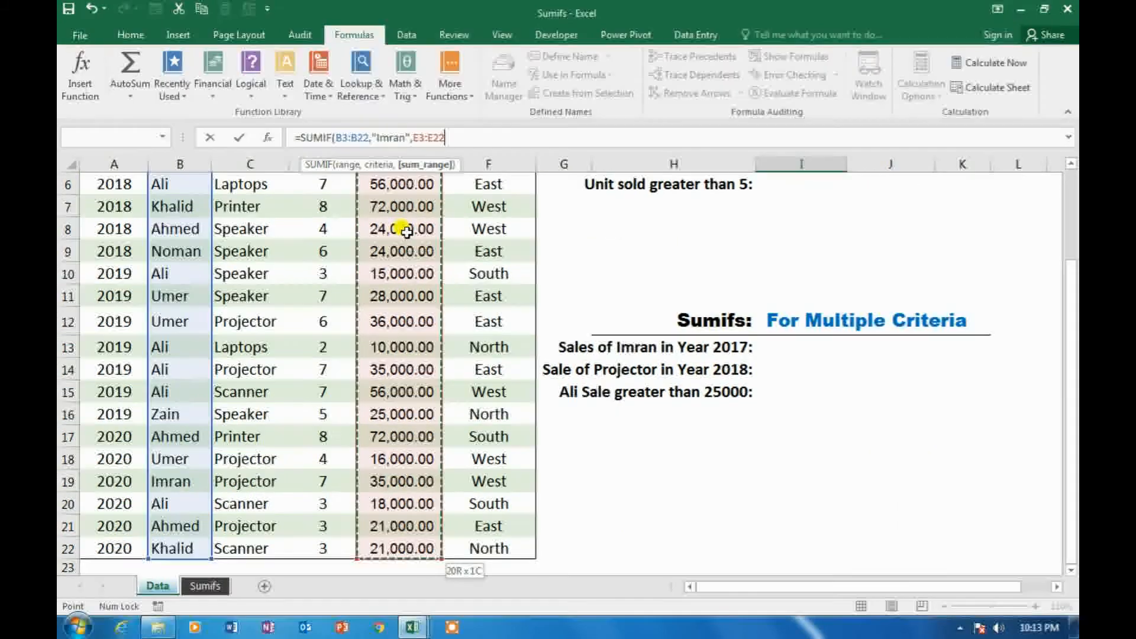
key("ctrl+Return")
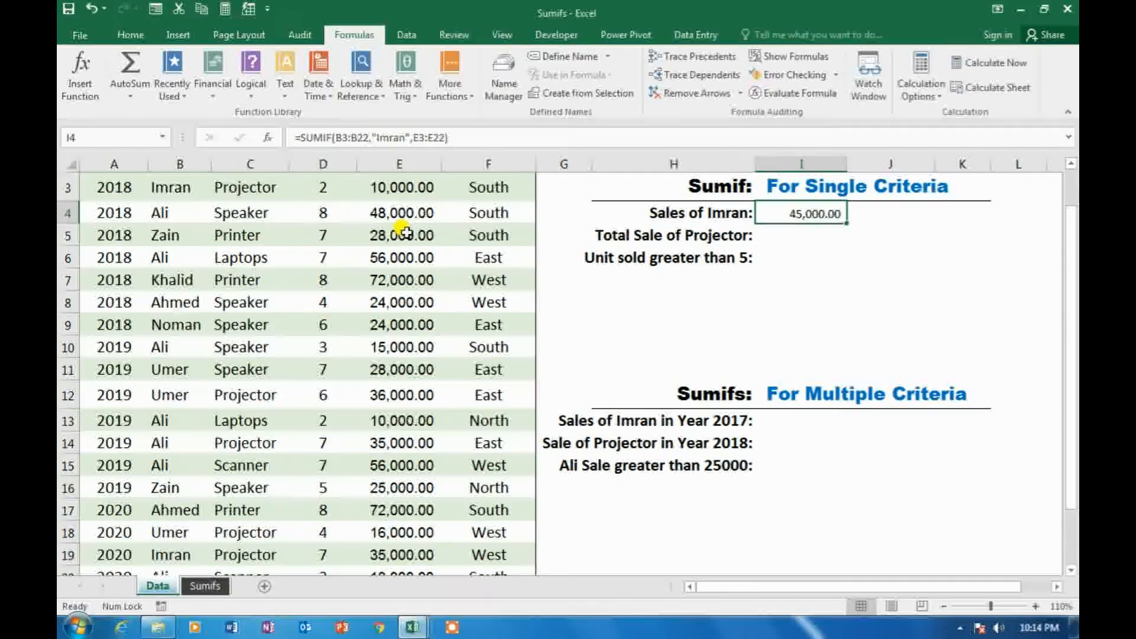
- Enter the name of the salesperson from row 4 of the table in cell J4 as a criterion value
scroll(194, 264, "up", 1)
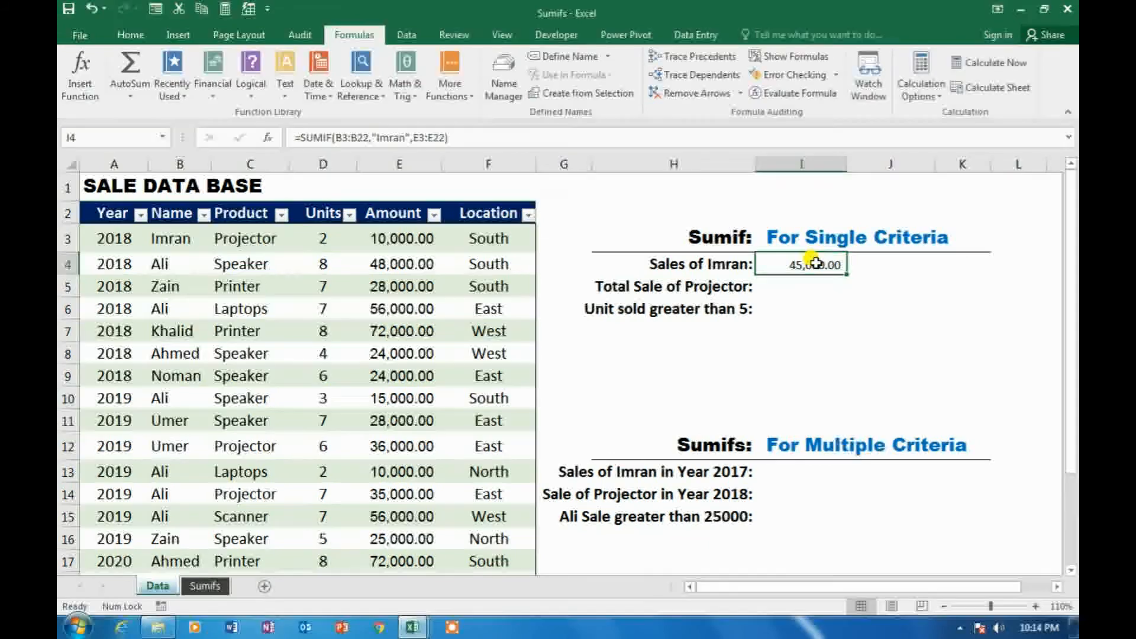
left_click(908, 263)
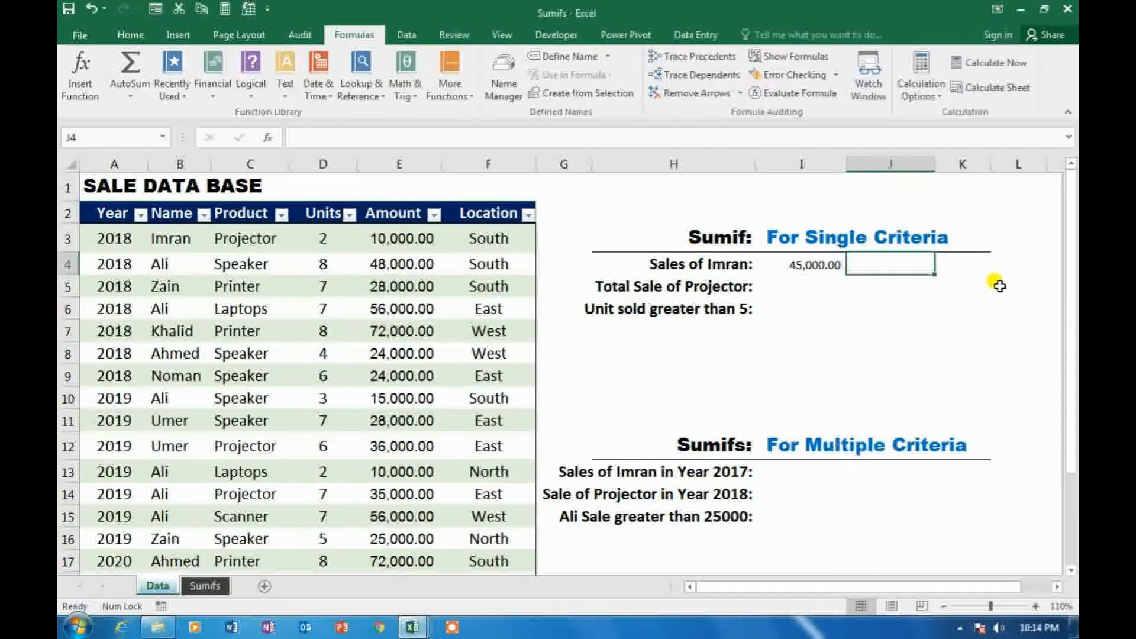
type("Ali")
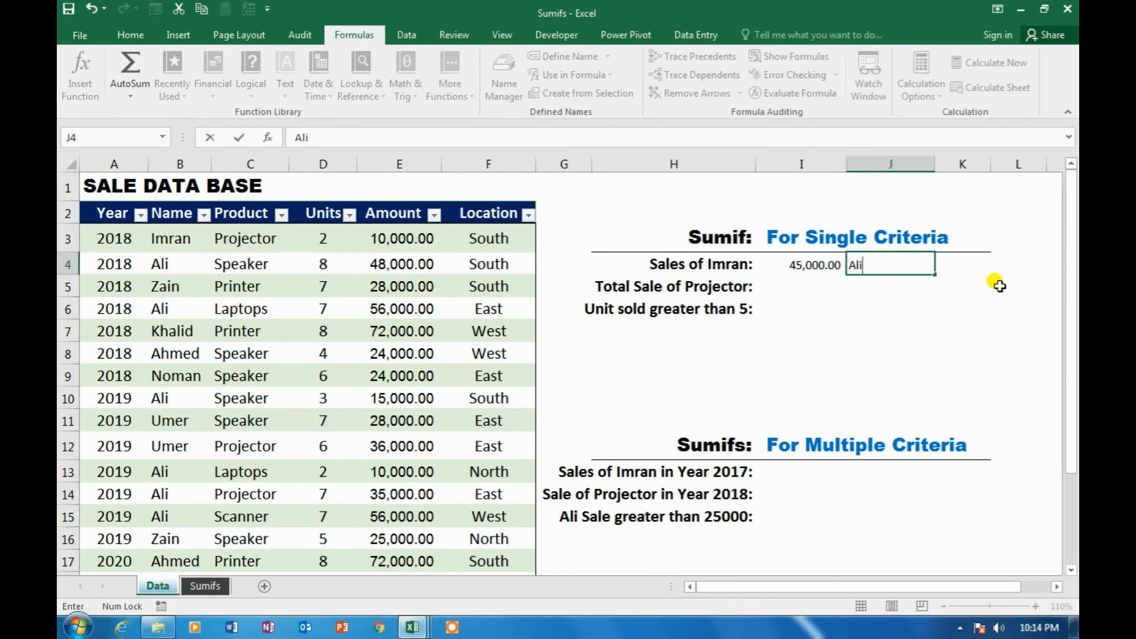
key("ctrl+Return")
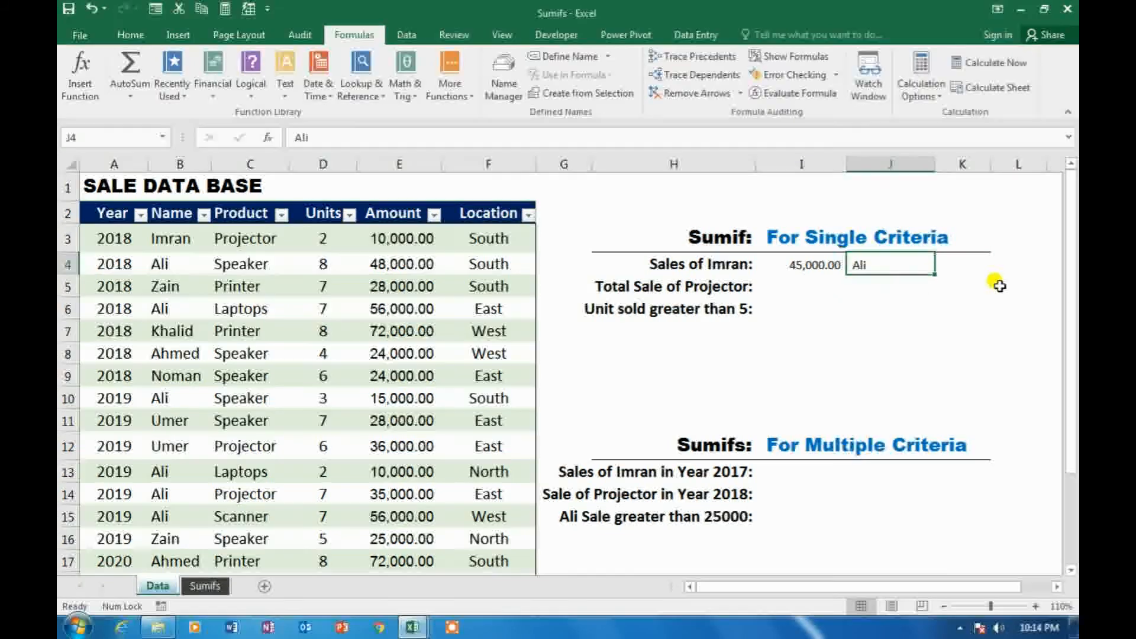
- Replace the quoted name criterion in I4's SUMIF formula with a reference to cell J4
left_click(816, 264)
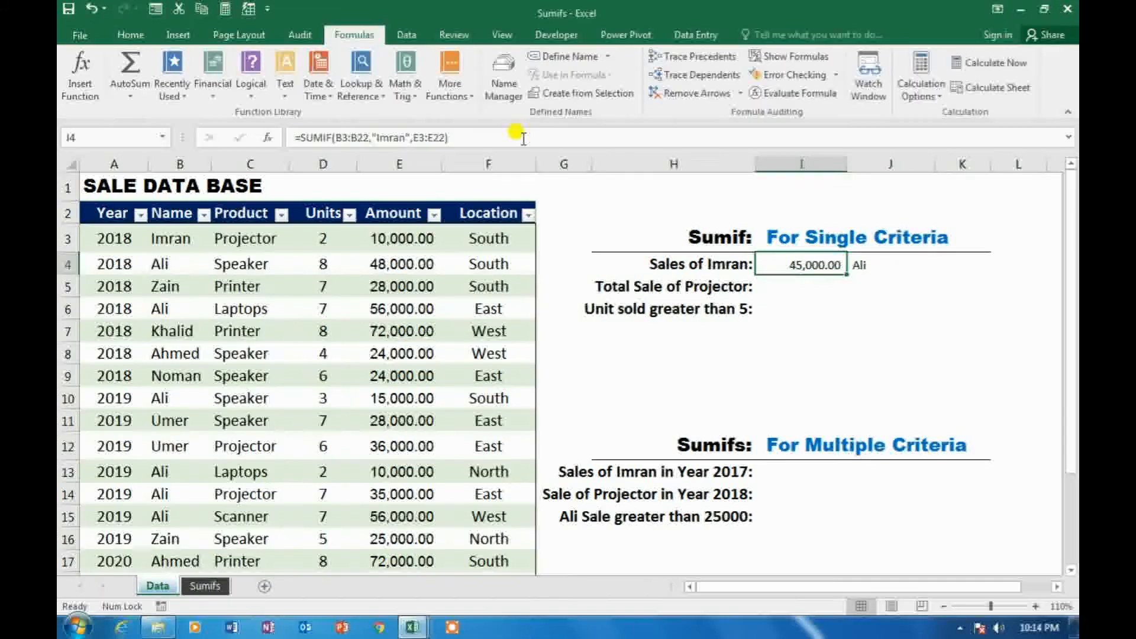
left_click(408, 137)
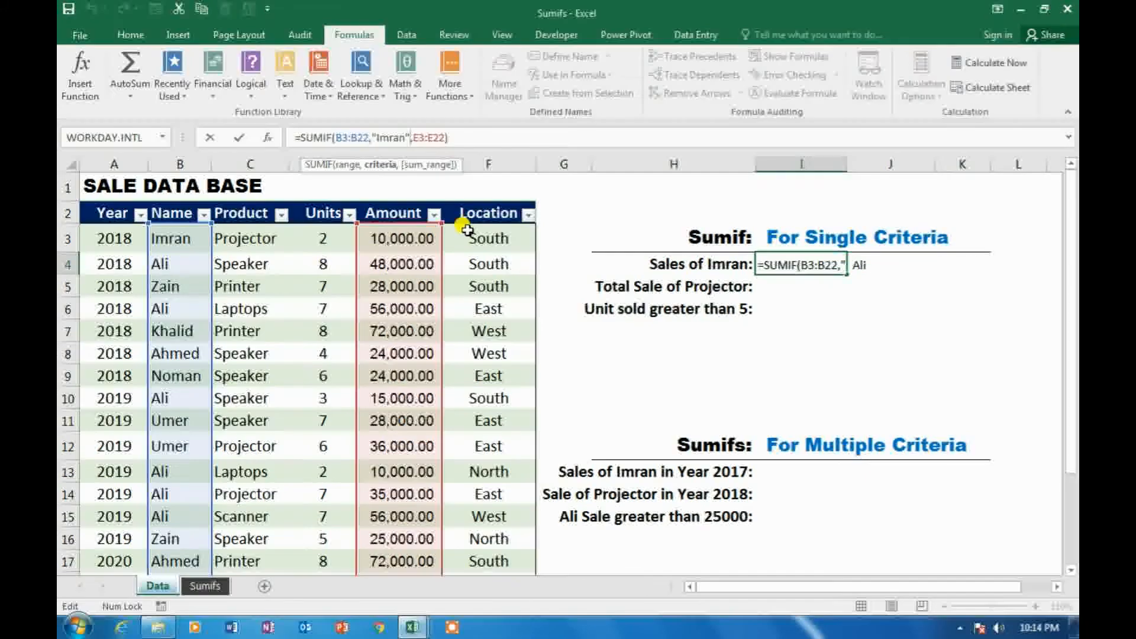
key("BackSpace")
key("BackSpace")
key("BackSpace")
key("BackSpace")
key("BackSpace")
key("BackSpace")
key("BackSpace")
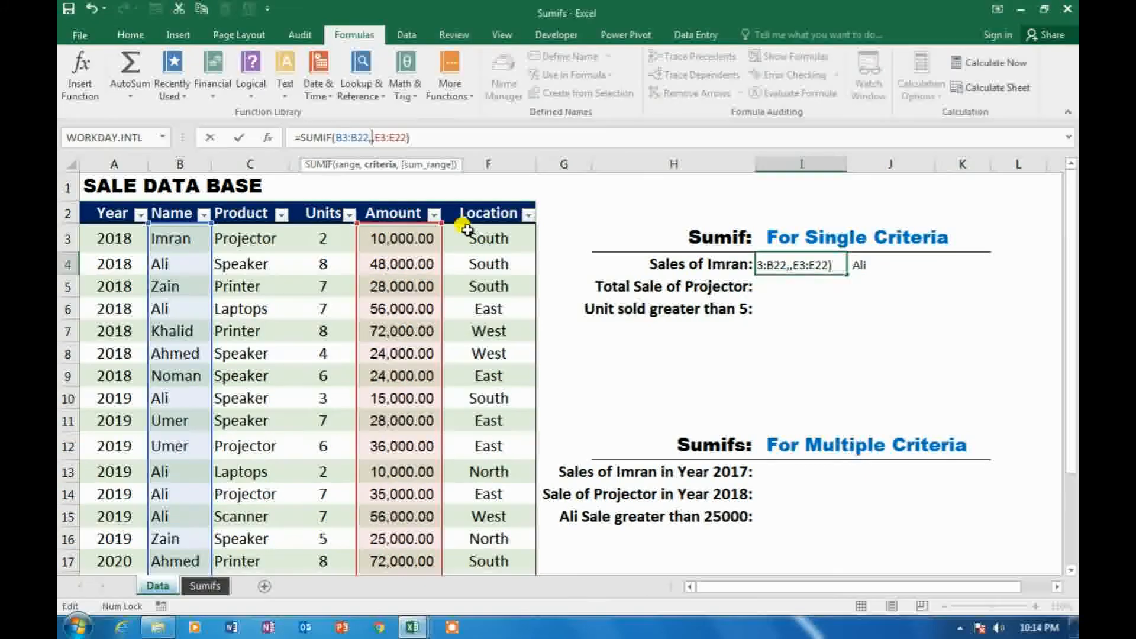
left_click(883, 263)
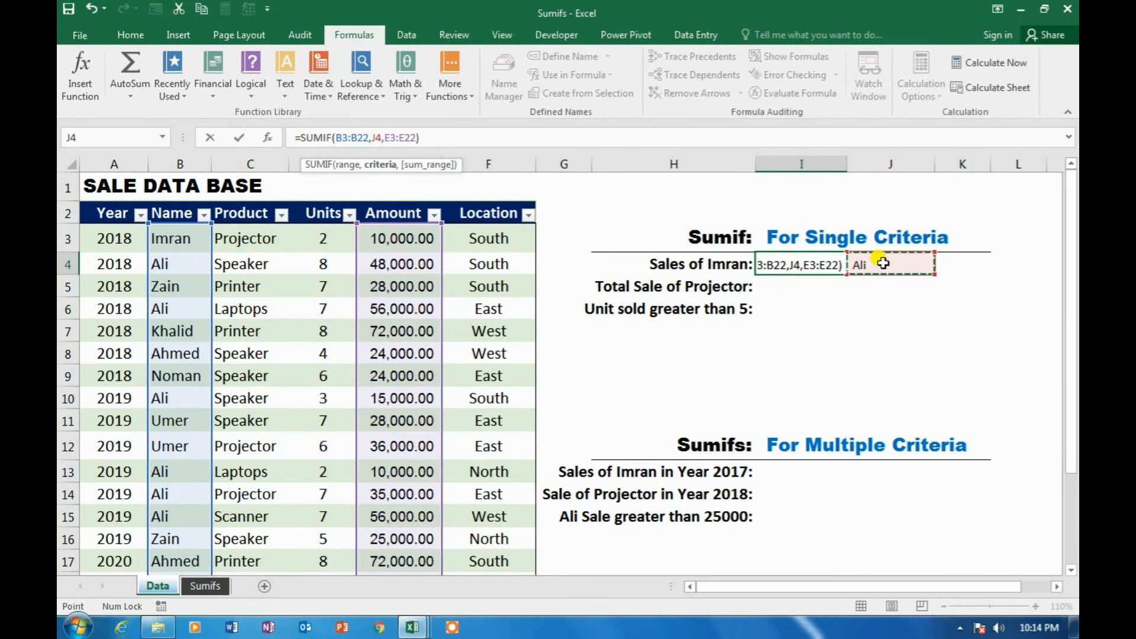
key("Return")
- Try two other criteria in J4, entering the salesperson's name from row 3 of the table and the one from row 5
left_click(883, 263)
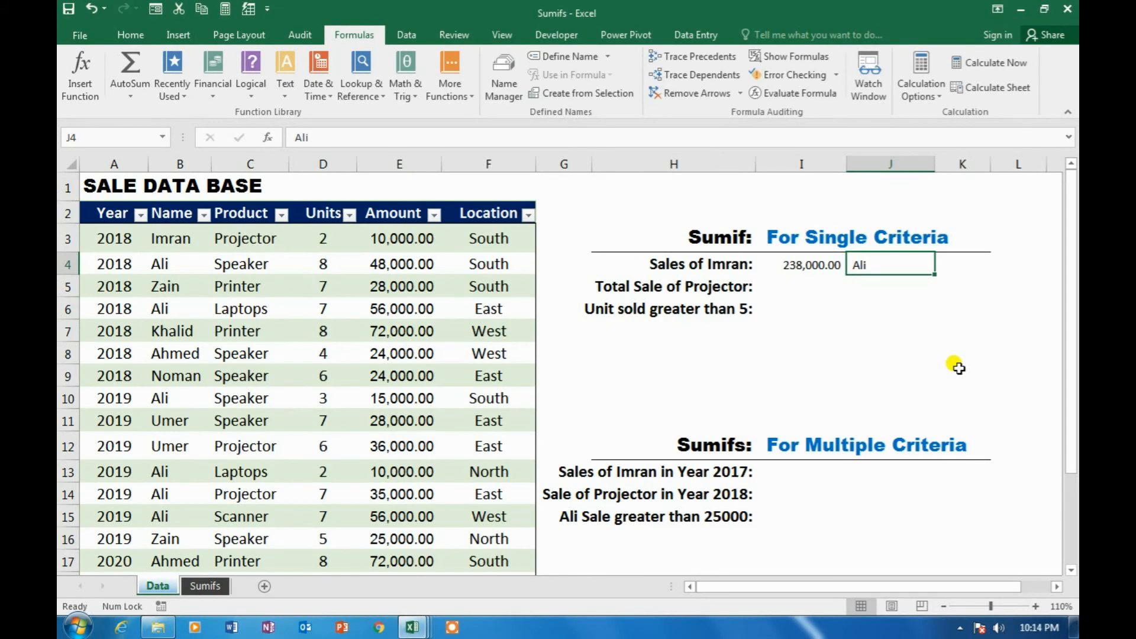
type("Imran")
key("Return")
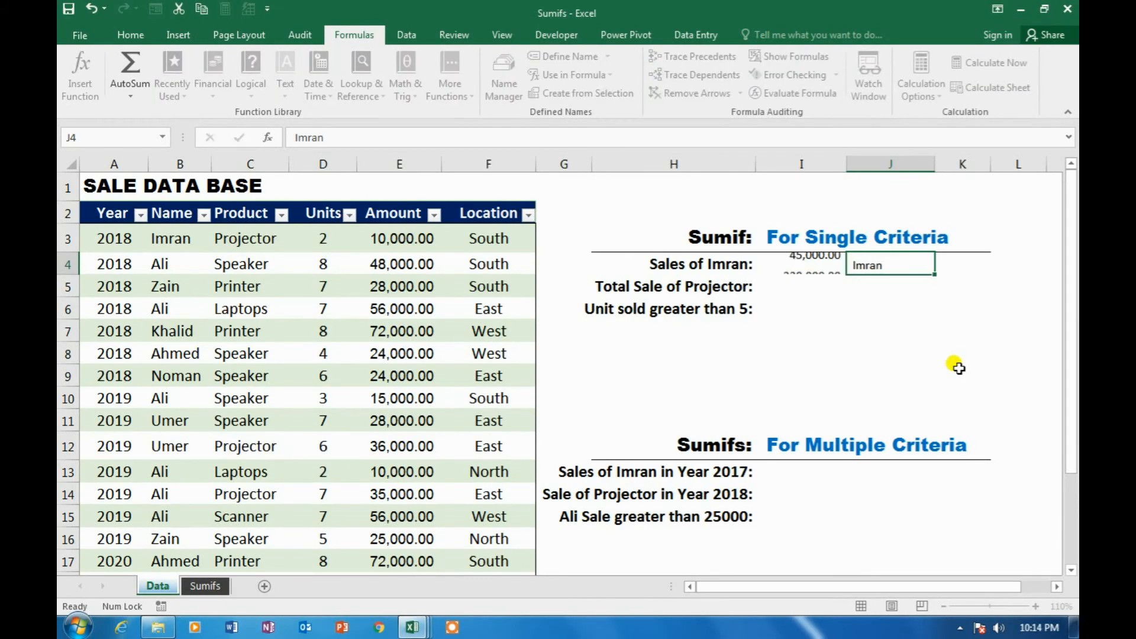
key("Up")
type("Za")
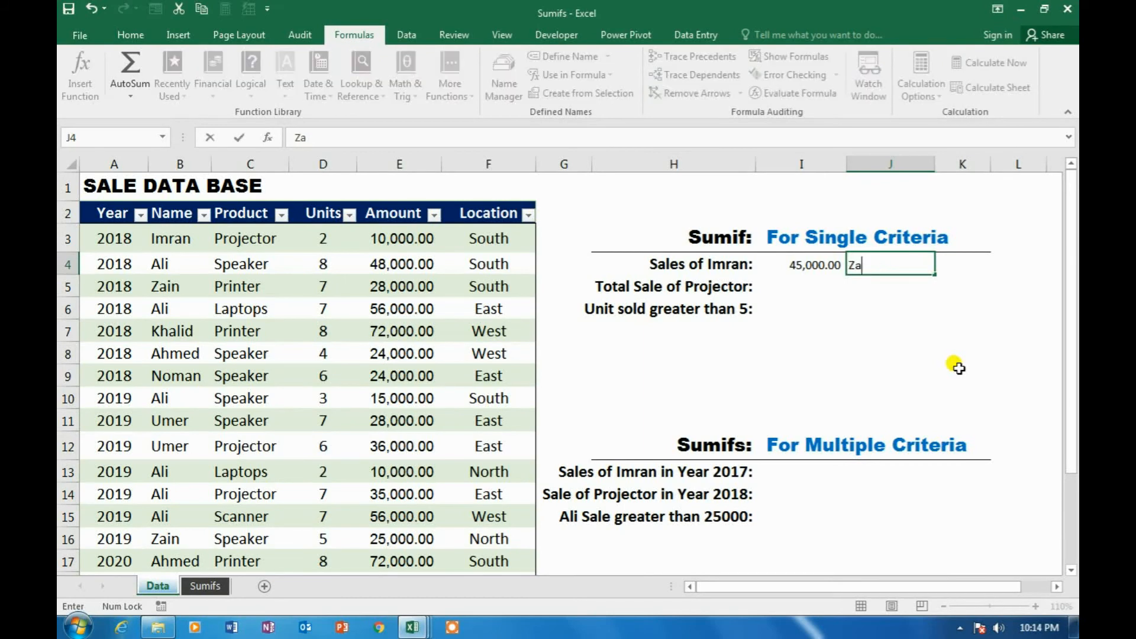
key("Return")
- Enter the salesperson's name from row 7 of the table as the criterion in J4 and select the formula cell I4
key("Up")
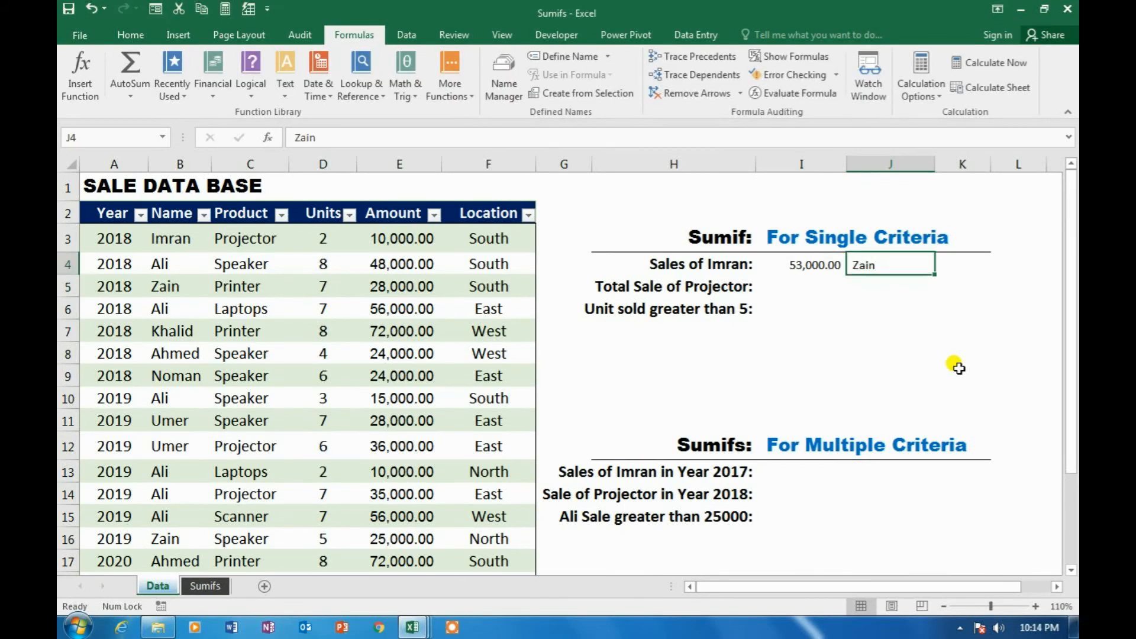
type("Khalid")
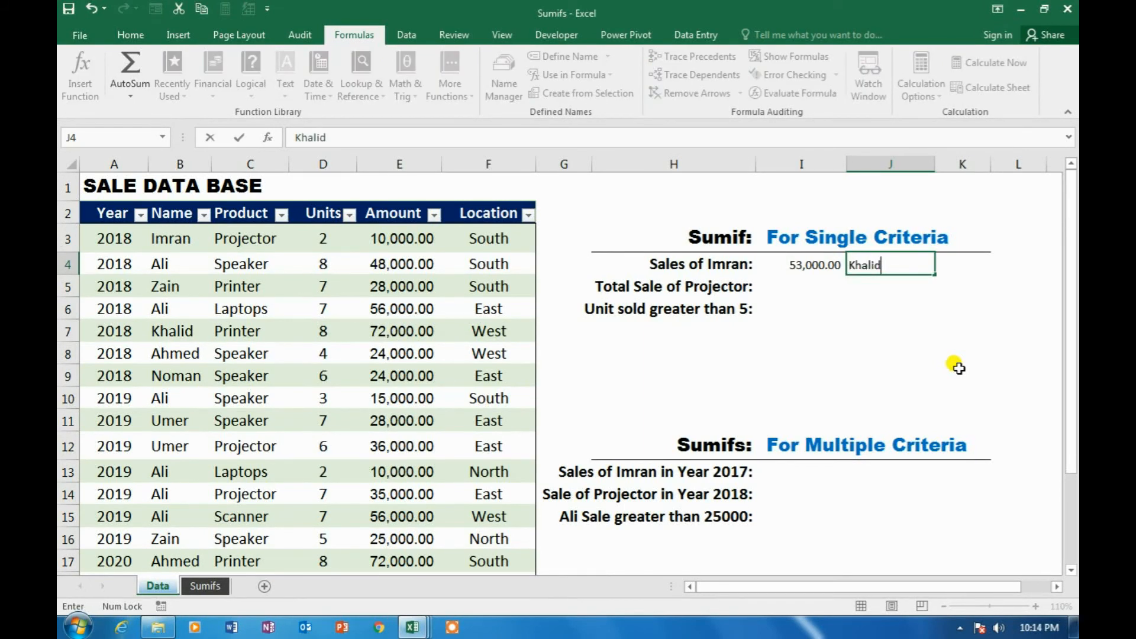
key("Return")
key("Up")
key("Right")
key("Left")
key("Left")
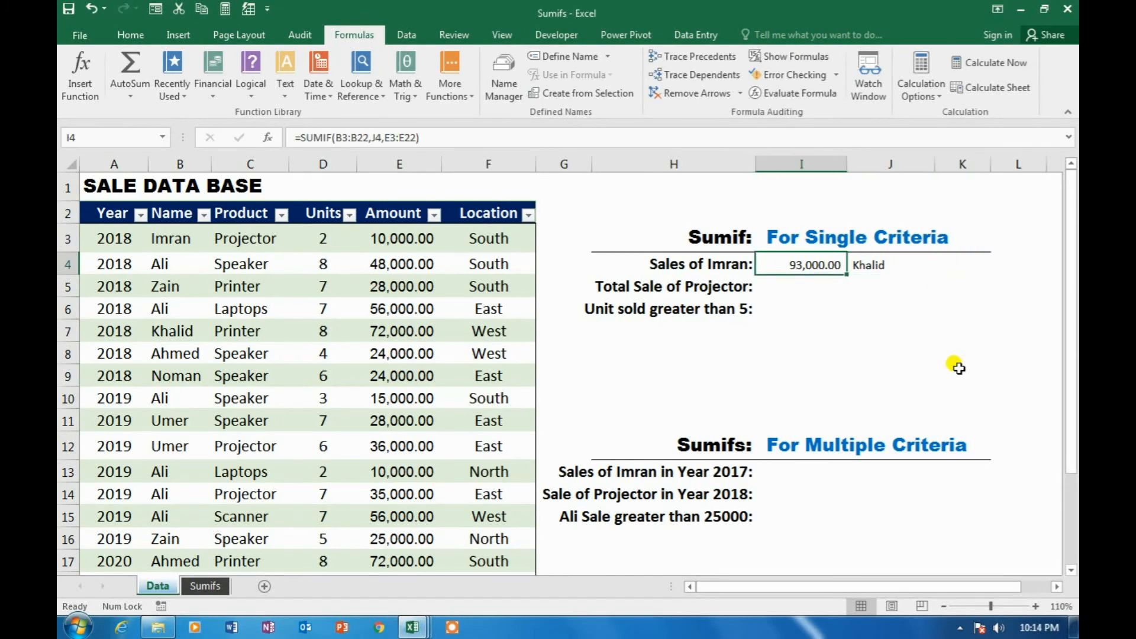
- Enter Projector in J5 and 3 in J6 as criterion values for the second and third single-criteria totals
key("Right")
key("Left")
key("Right")
key("Down")
type("Proje")
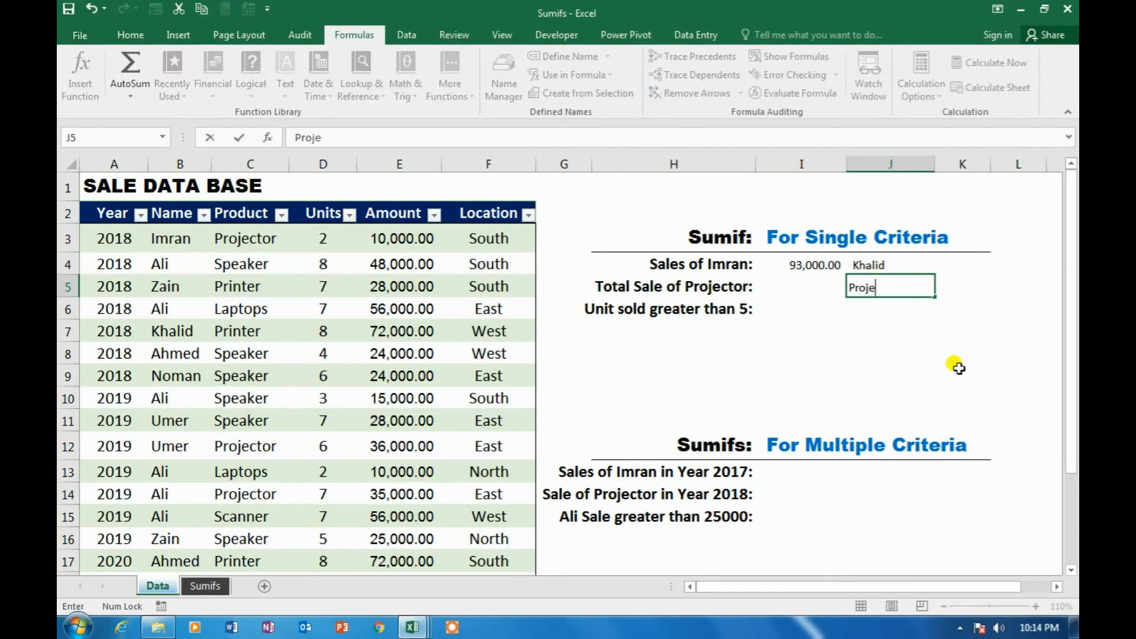
key("Return")
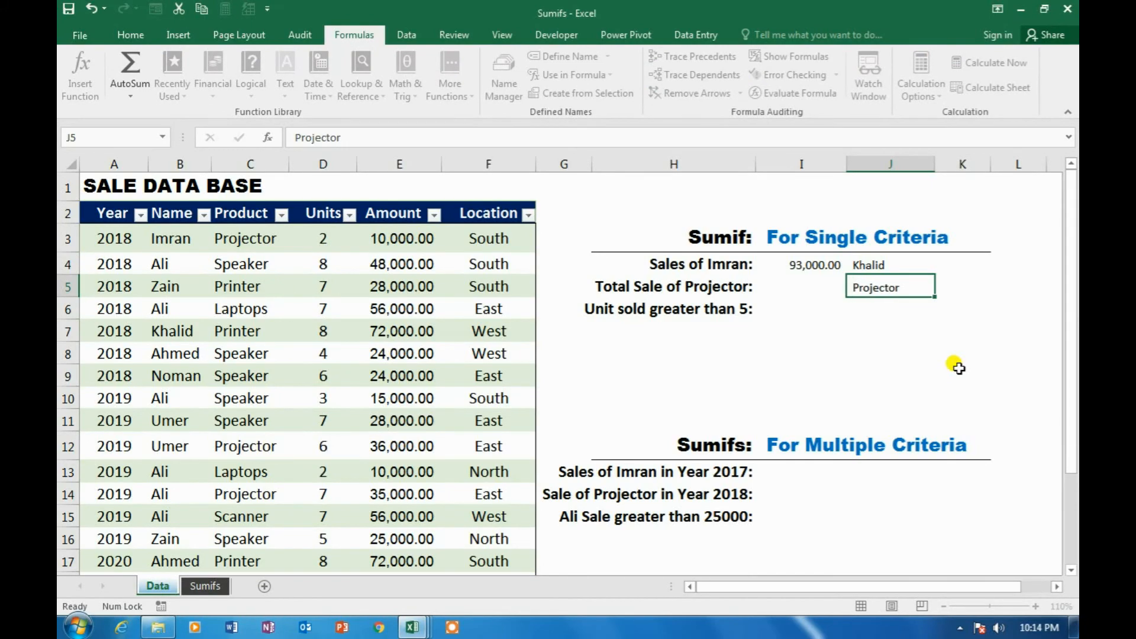
type("3")
key("ctrl+Return")
key("Up")
key("Left")
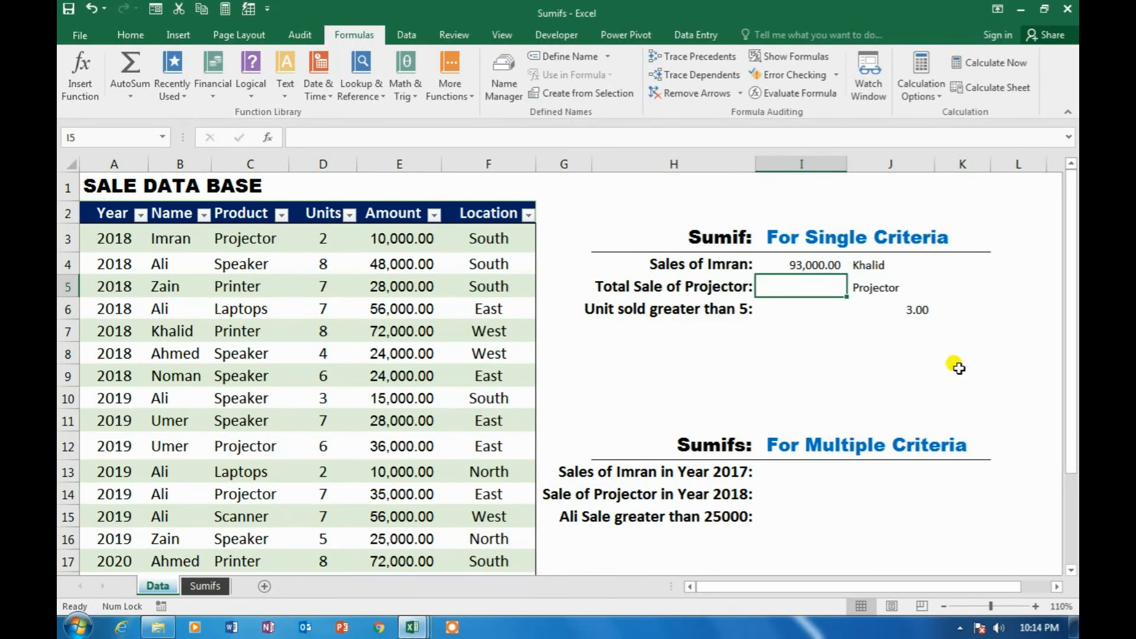
type("=sui")
key("Escape")
key("Right")
key("Left")
- Enter a SUMIF formula in I5 with range C3:C22, criterion J5 and sum range E3:E22
type("=sum")
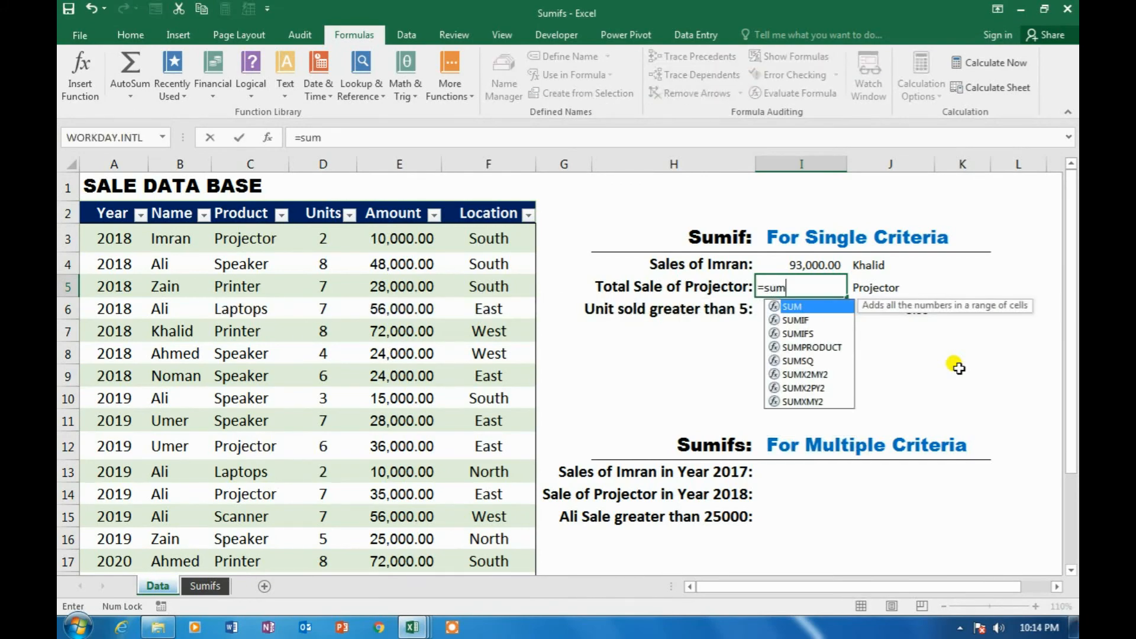
type("if")
key("Tab")
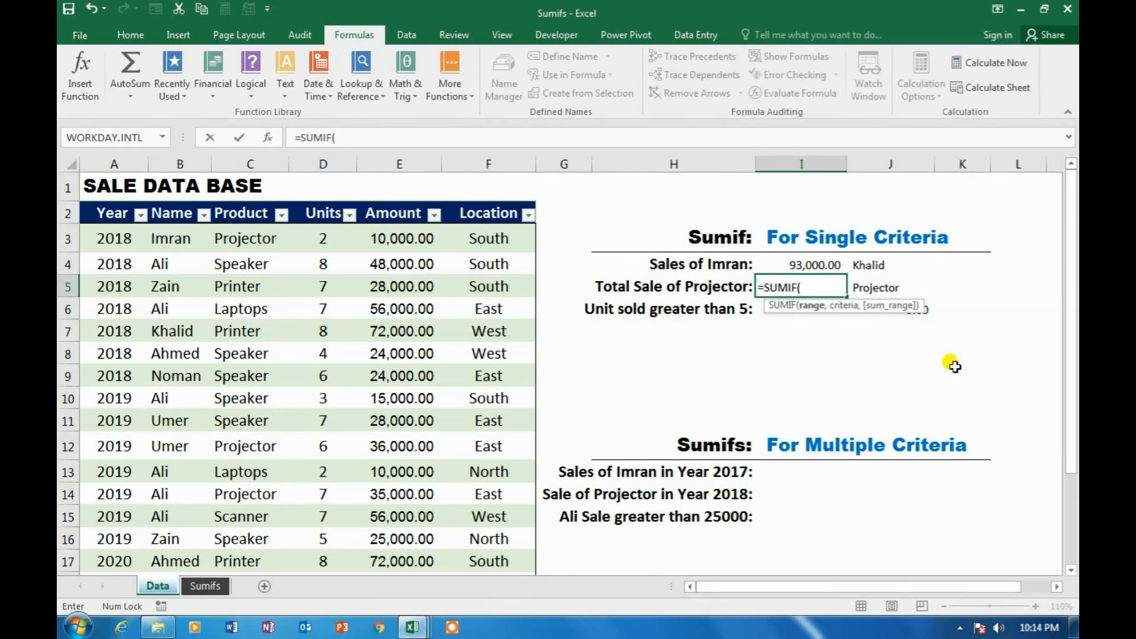
left_click(263, 238)
key("ctrl+shift+Down")
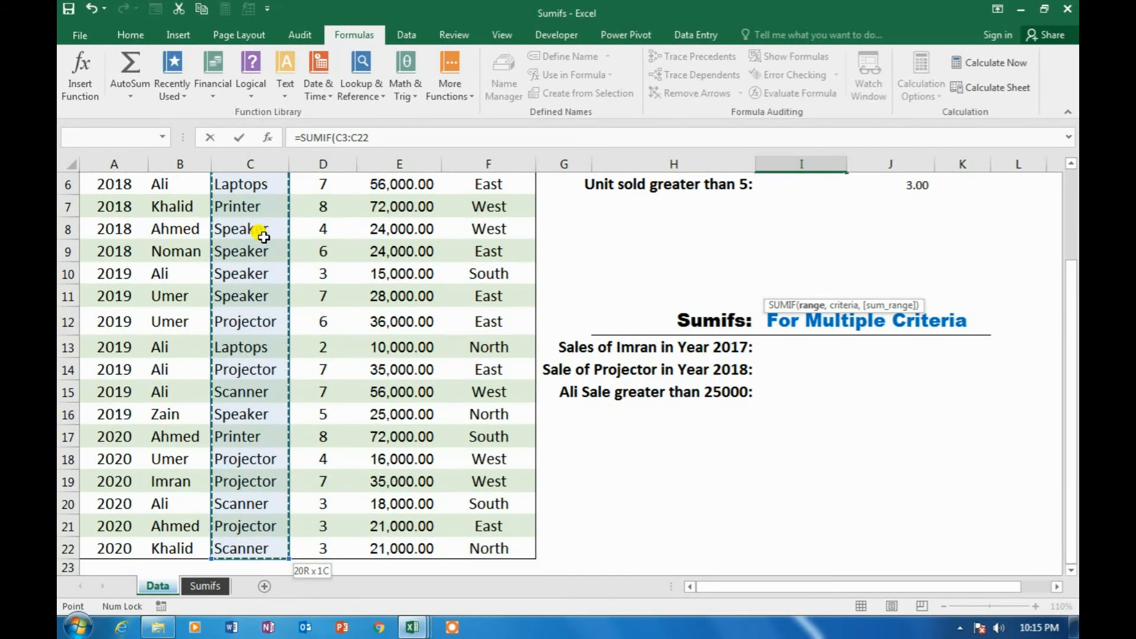
type(",")
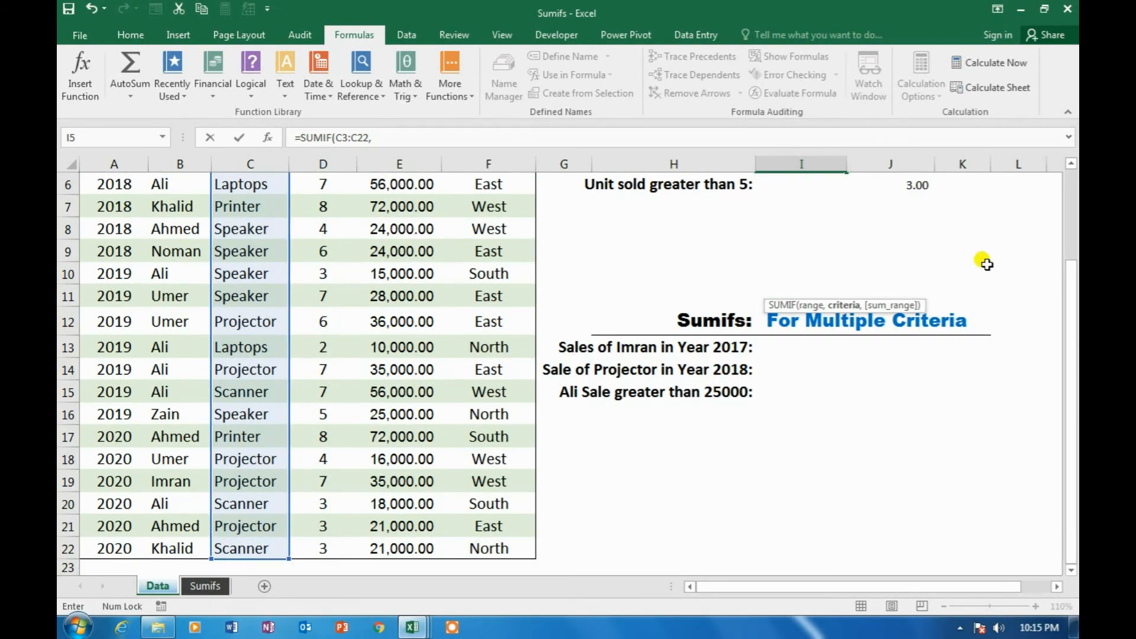
left_click_drag(1069, 305, 1069, 161)
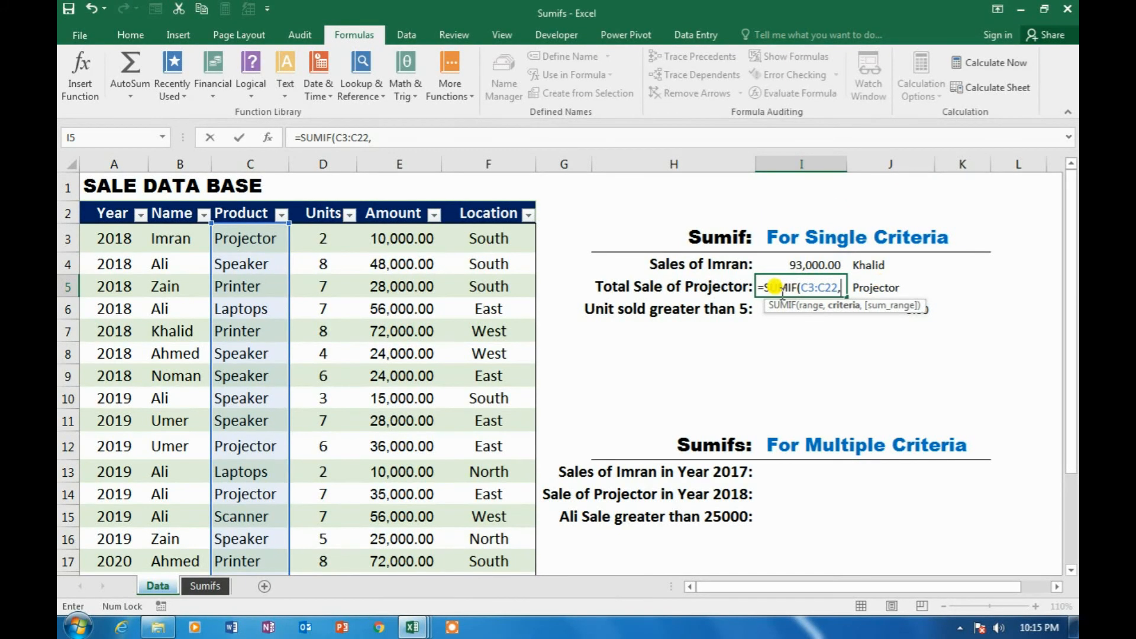
left_click(888, 285)
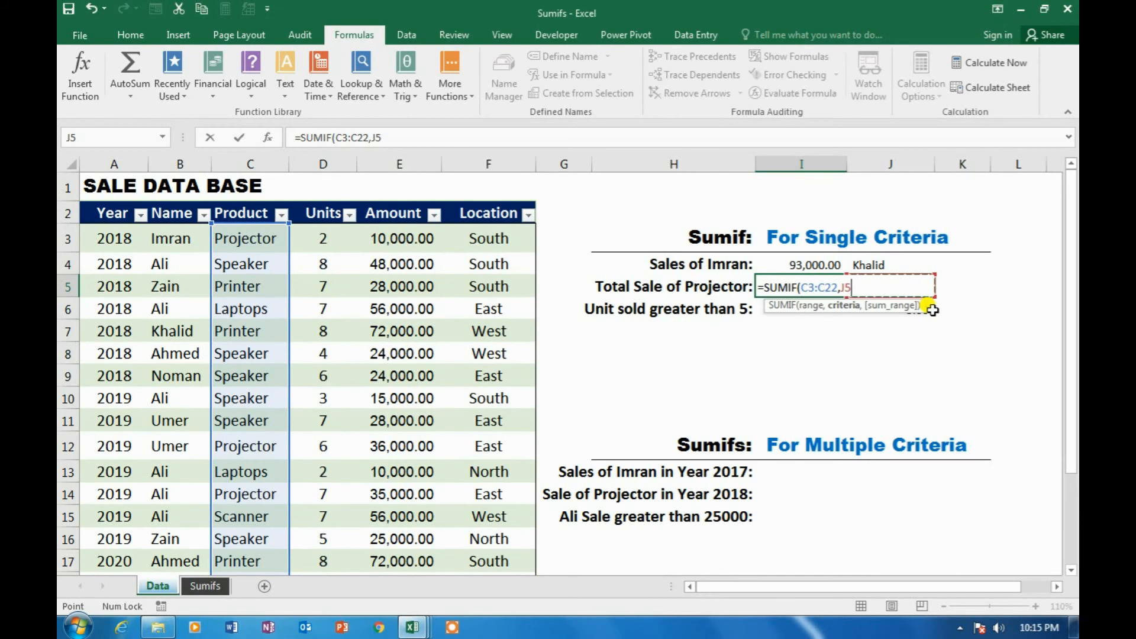
type(",")
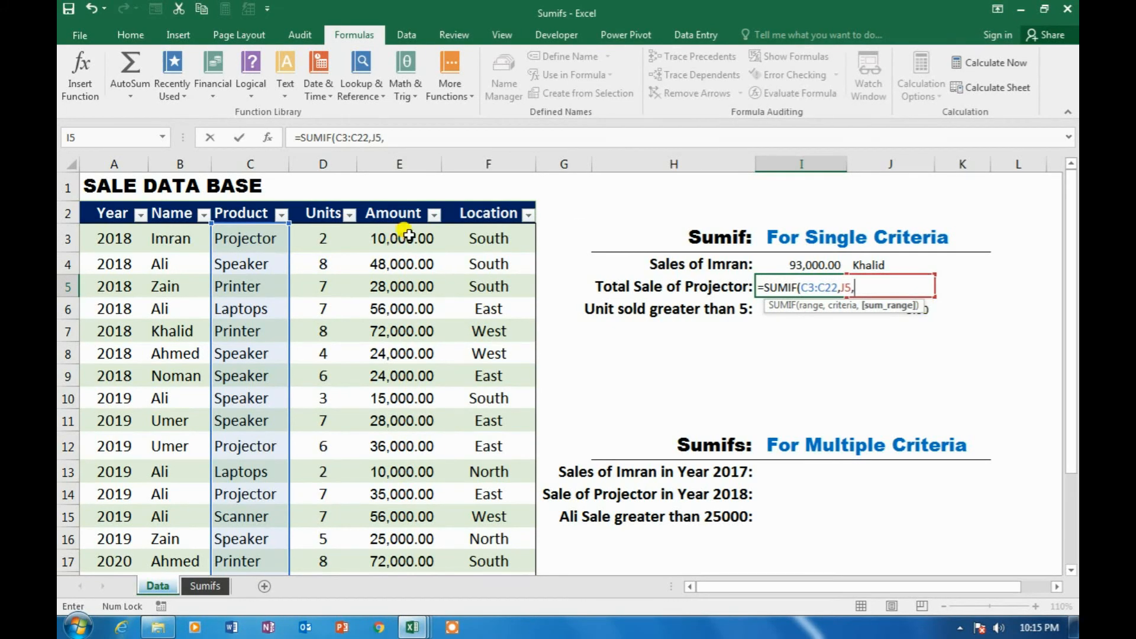
left_click(409, 233)
key("ctrl+shift+Down")
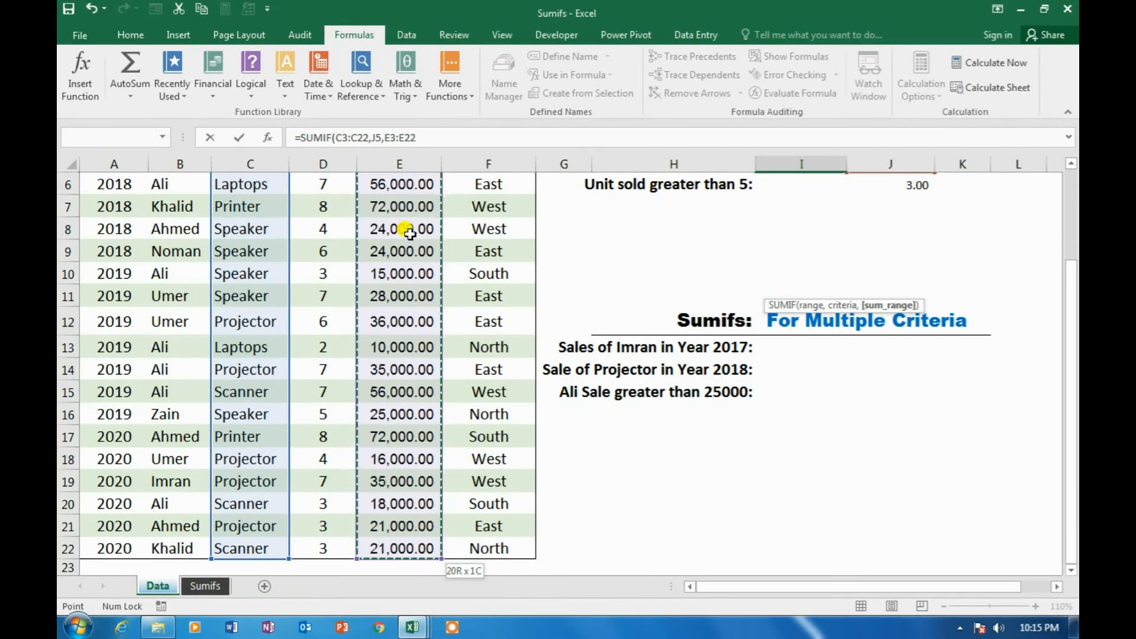
key("Return")
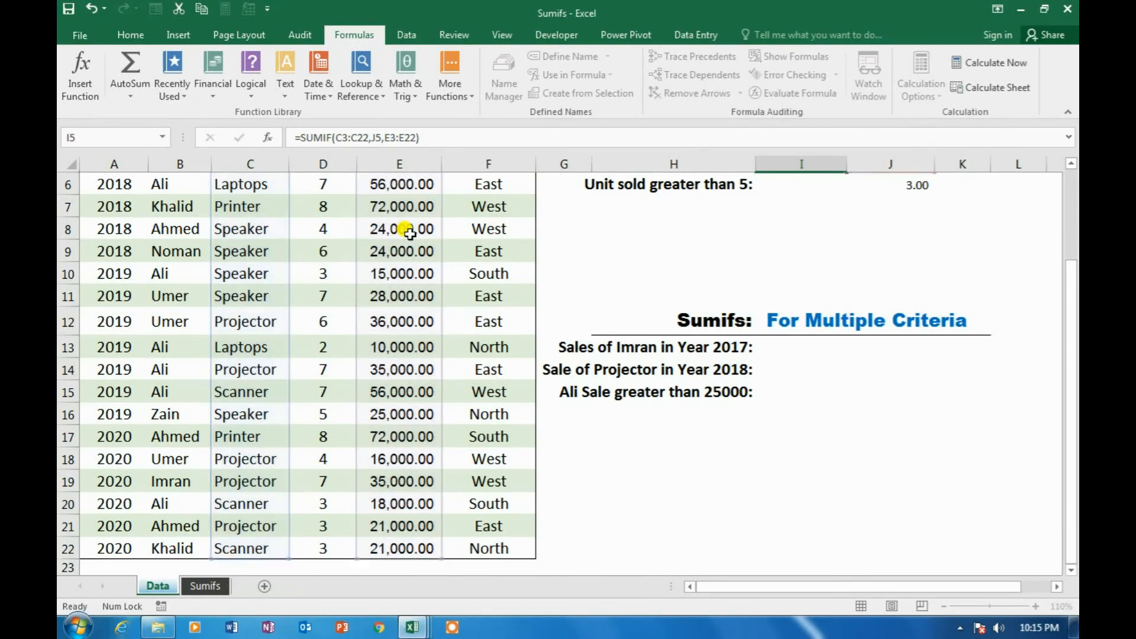
- Change the product criterion in J5 to Speaker
key("Up")
scroll(409, 232, "up", 2)
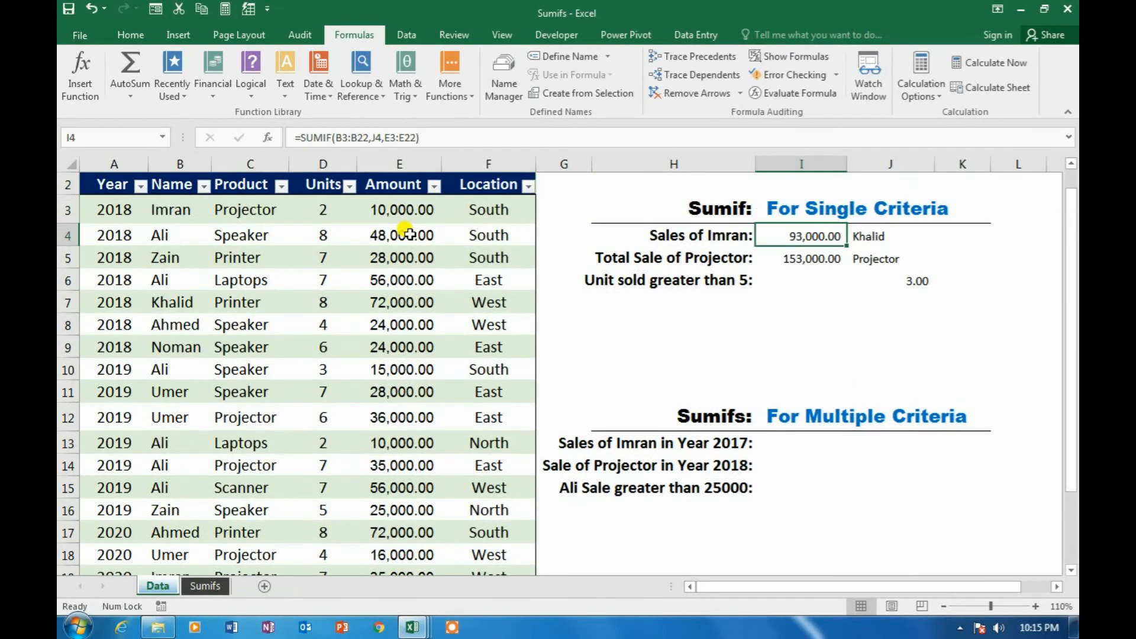
key("Right")
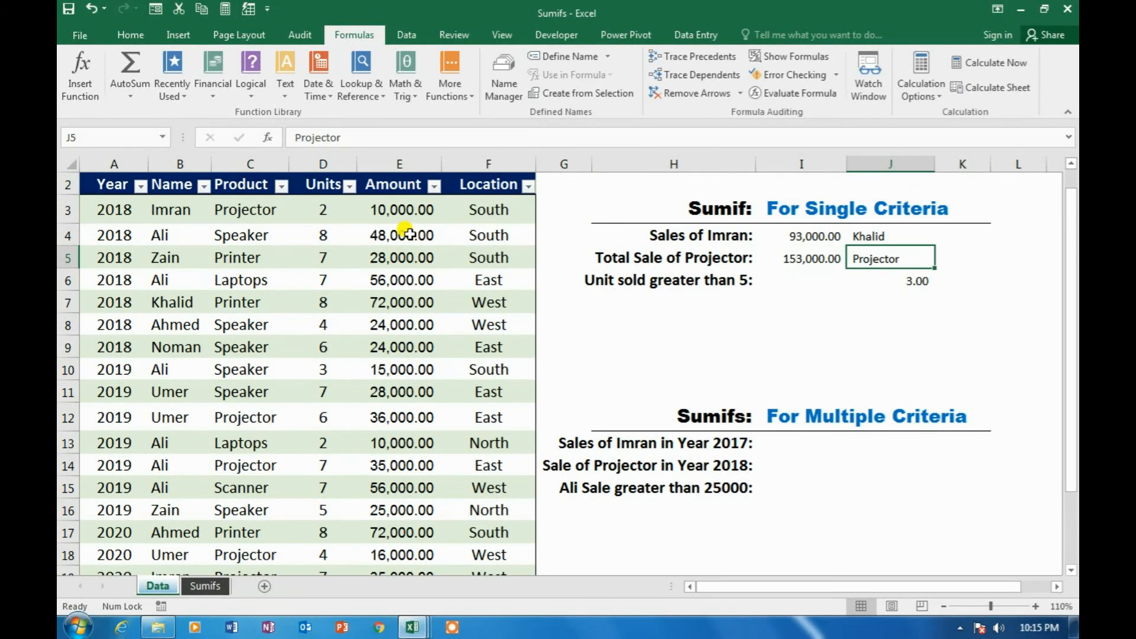
type("Speaker")
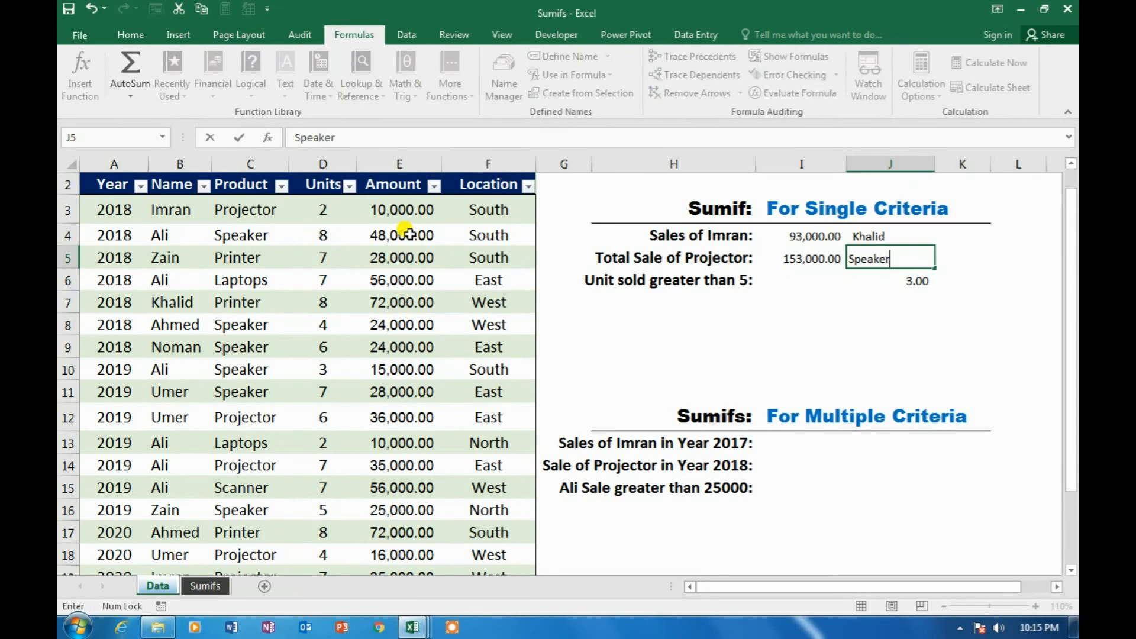
key("Return")
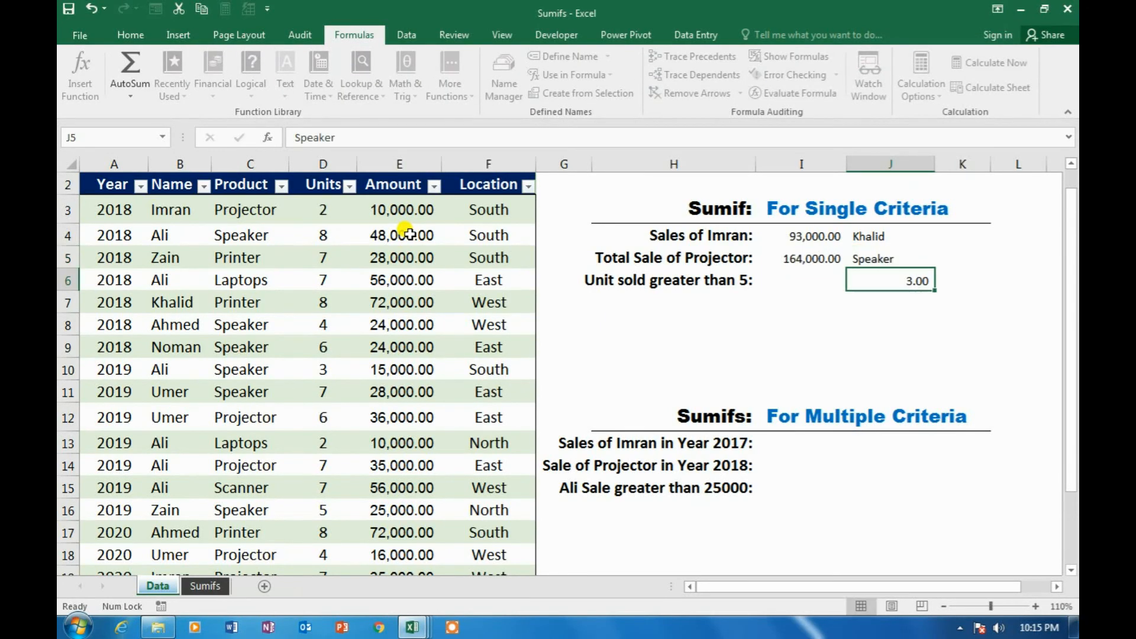
- Set the product criterion in J5 to Laptops
key("Up")
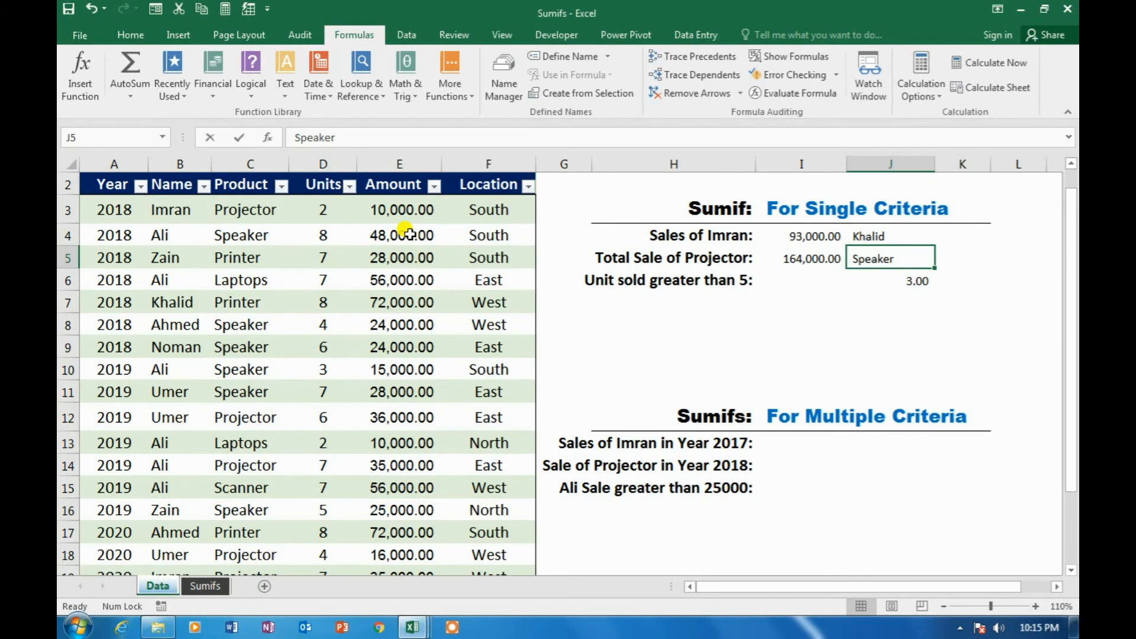
type("L")
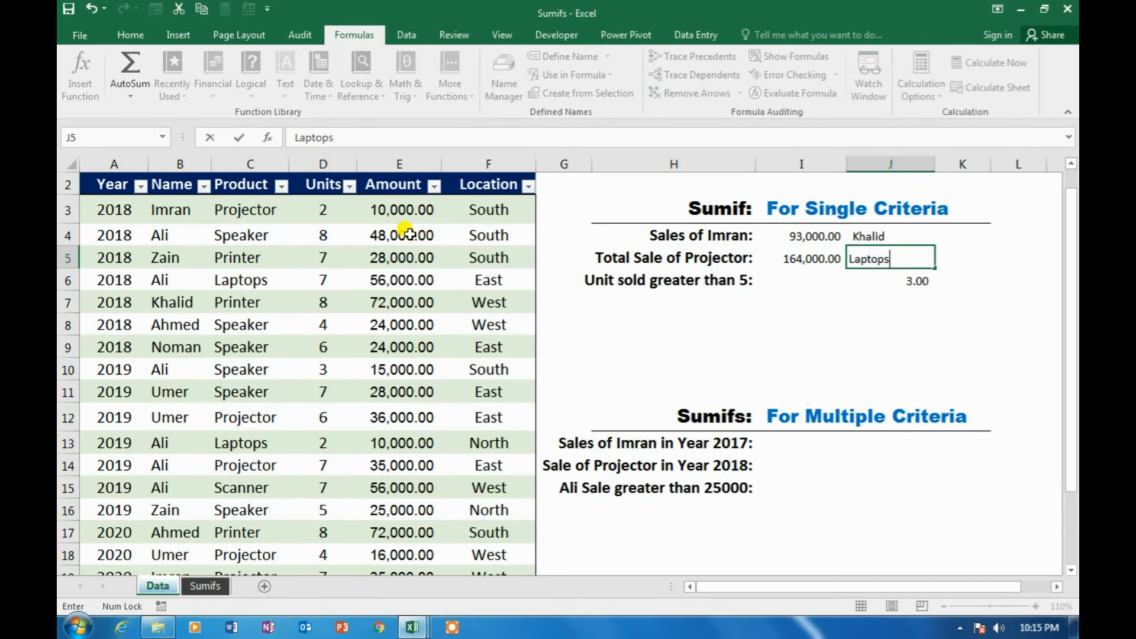
type("aptops")
key("Return")
key("Up")
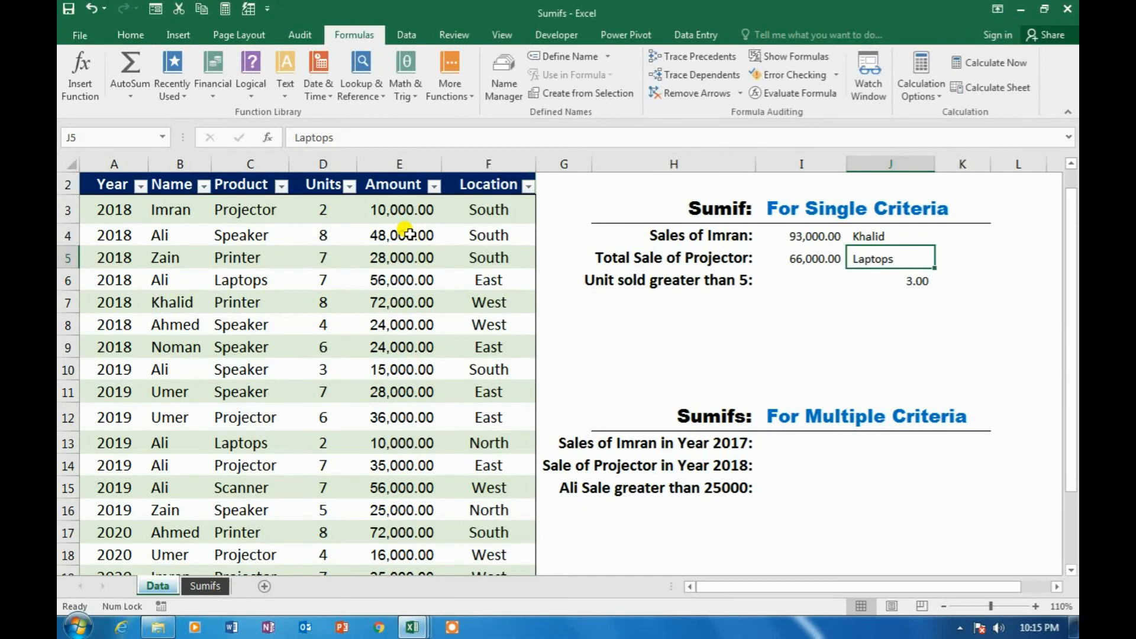
- Set the units criterion in J6 to 5
key("Down")
key("Left")
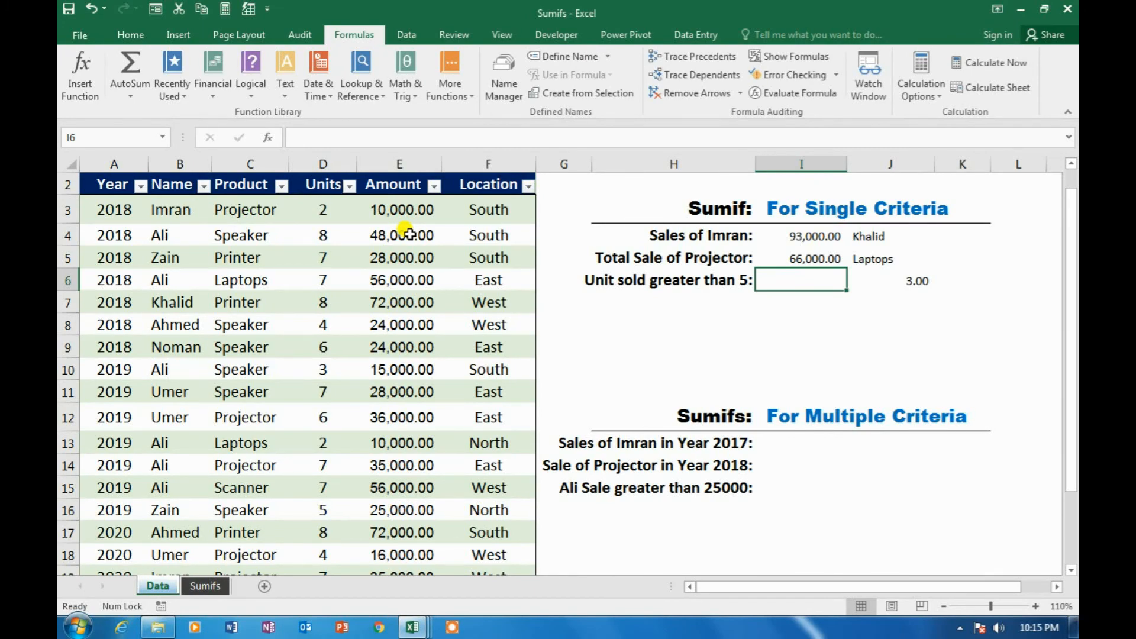
key("Right")
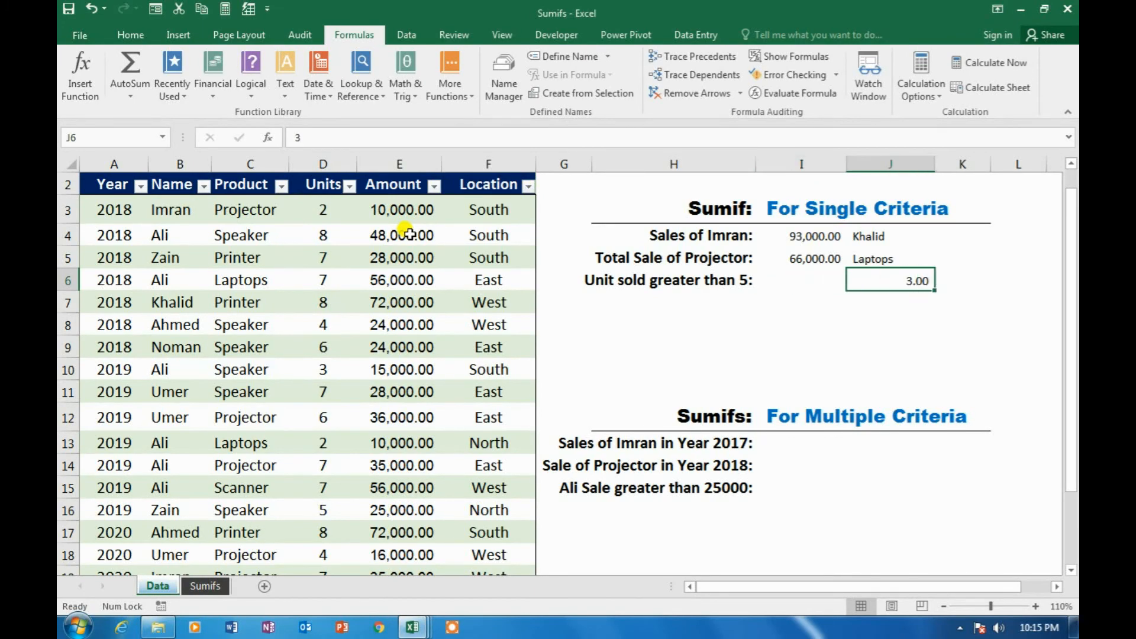
type("5")
key("Return")
- Start a SUMIF formula in I6 with the units D3:D22 as the range
key("Up")
key("Left")
type("=sumifs")
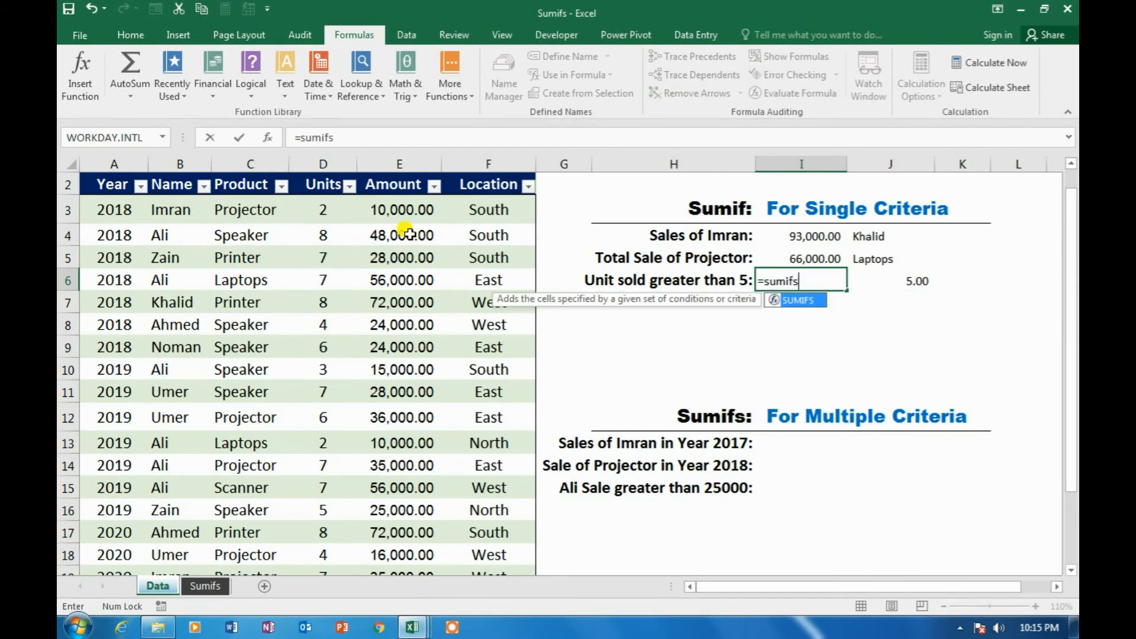
key("BackSpace")
key("Tab")
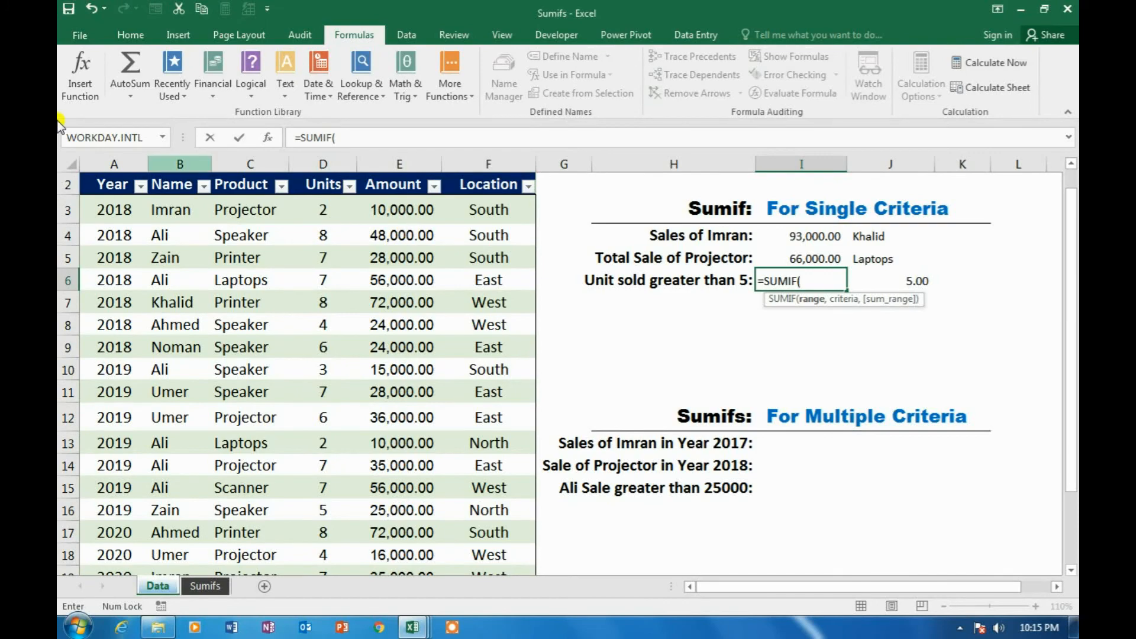
left_click(325, 204)
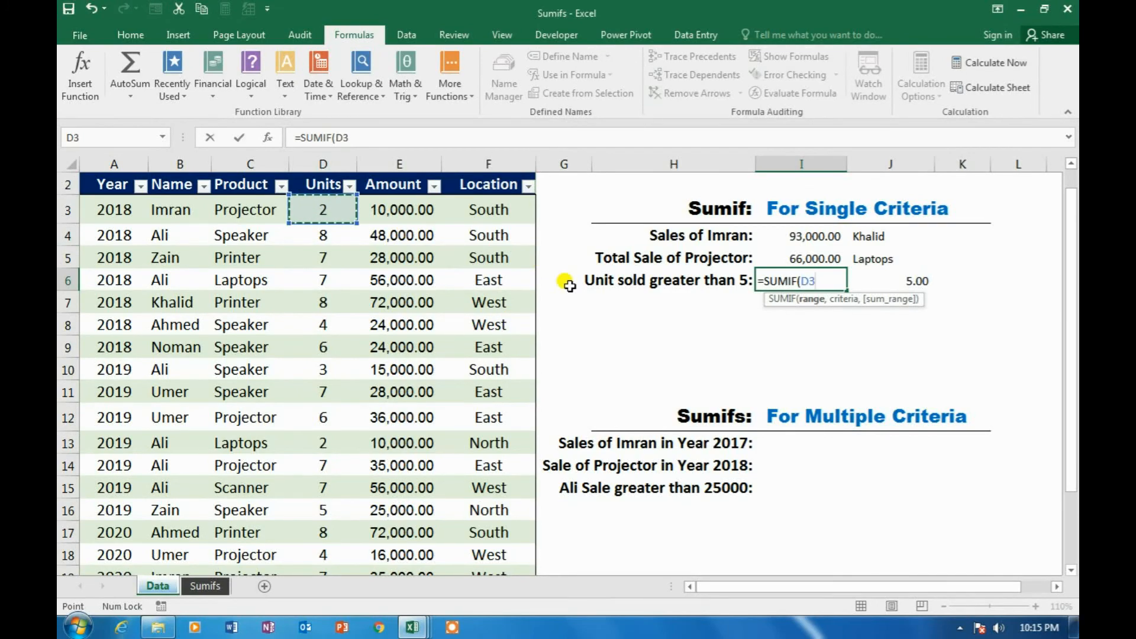
key("ctrl+shift+Down")
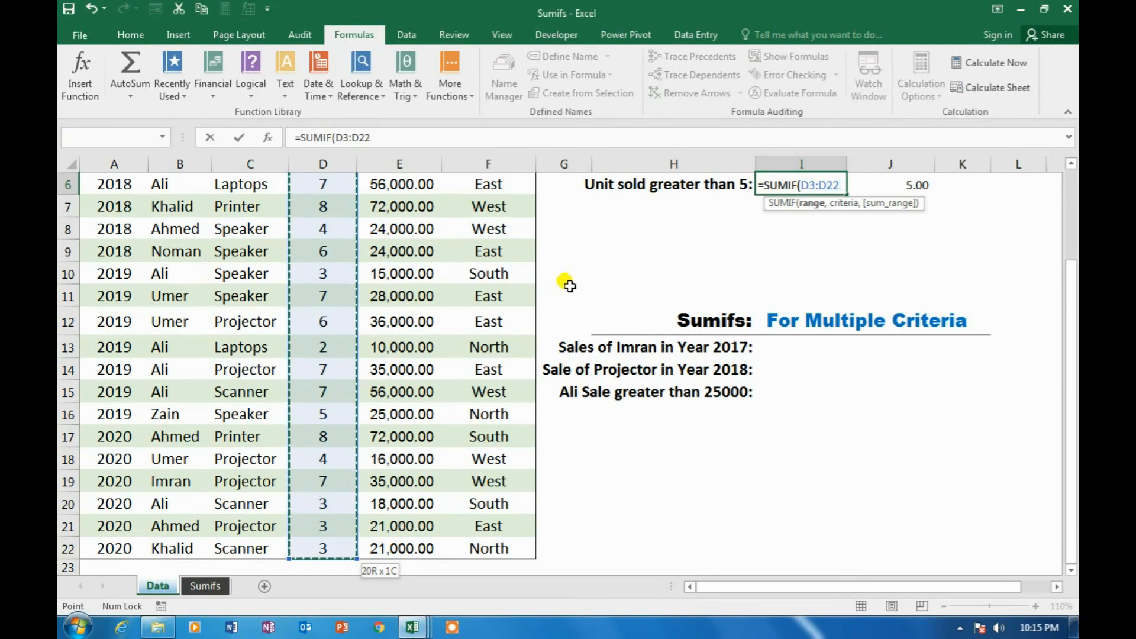
type(",")
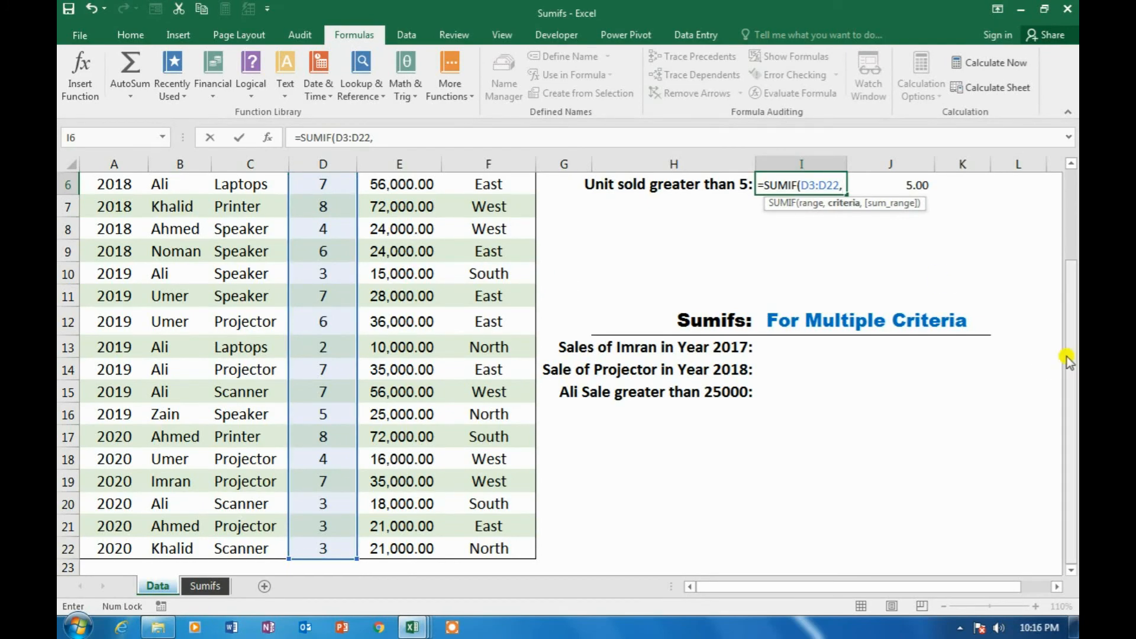
- Complete the SUMIF formula in I6 with criterion J6 and sum range E3:E22
scroll(1067, 357, "up", 2)
left_click(910, 310)
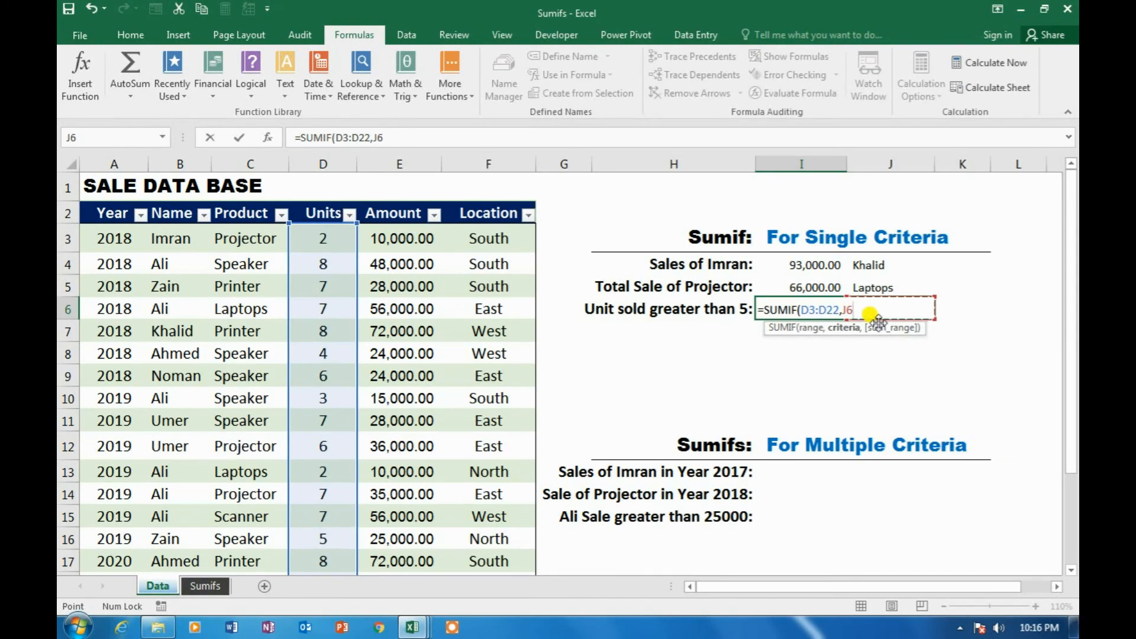
type(",")
left_click(436, 243)
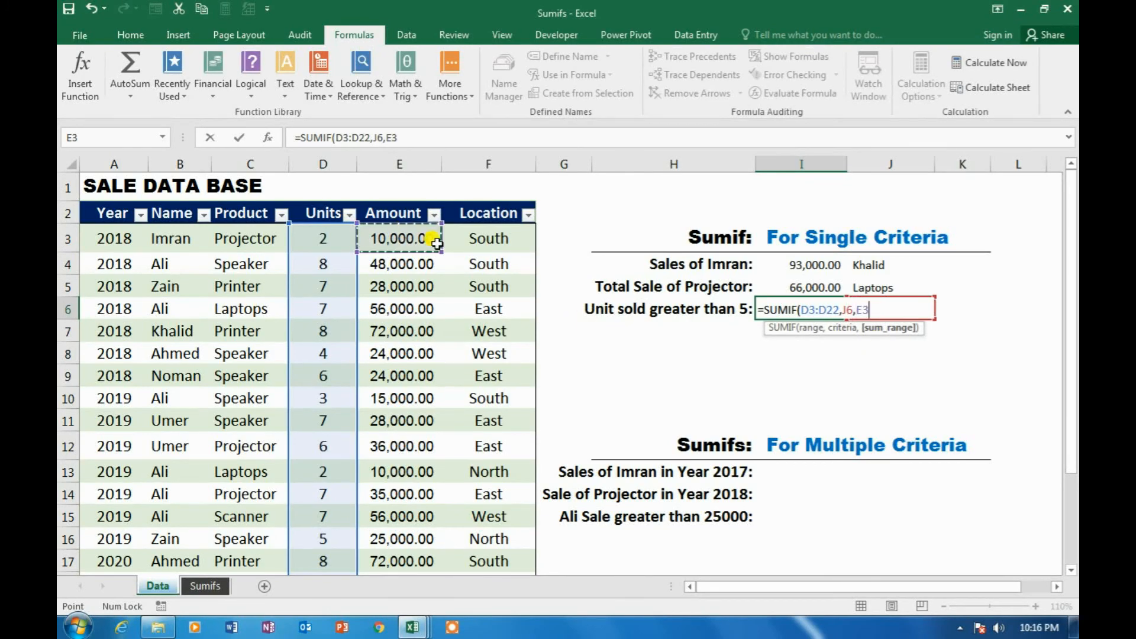
key("ctrl+shift+Down")
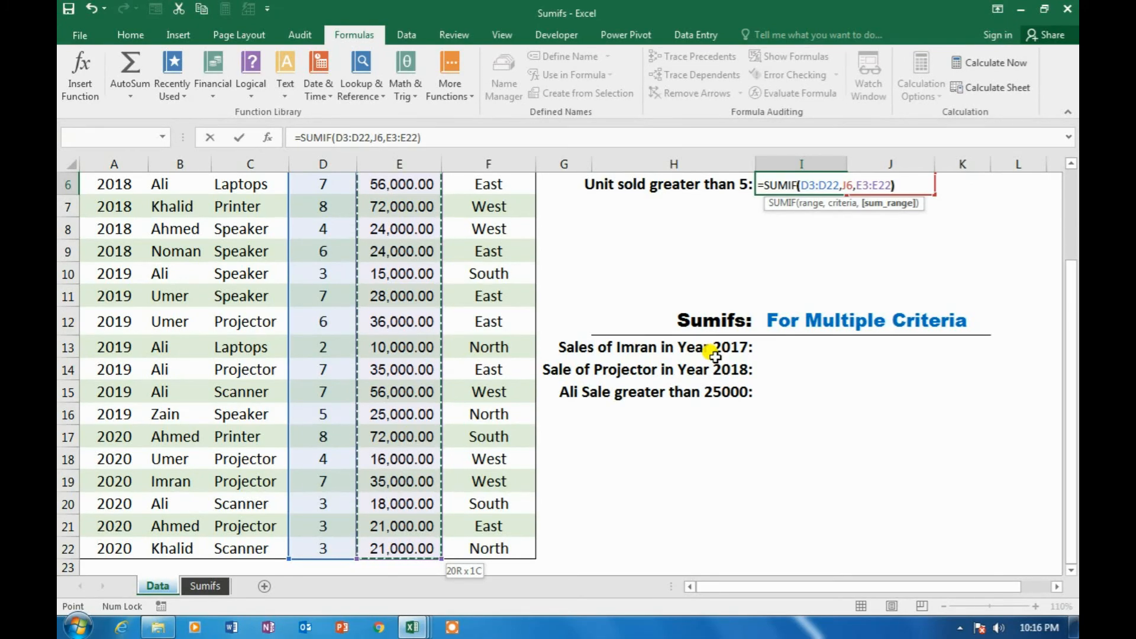
key("Return")
key("ctrl+Up")
key("ctrl+Down")
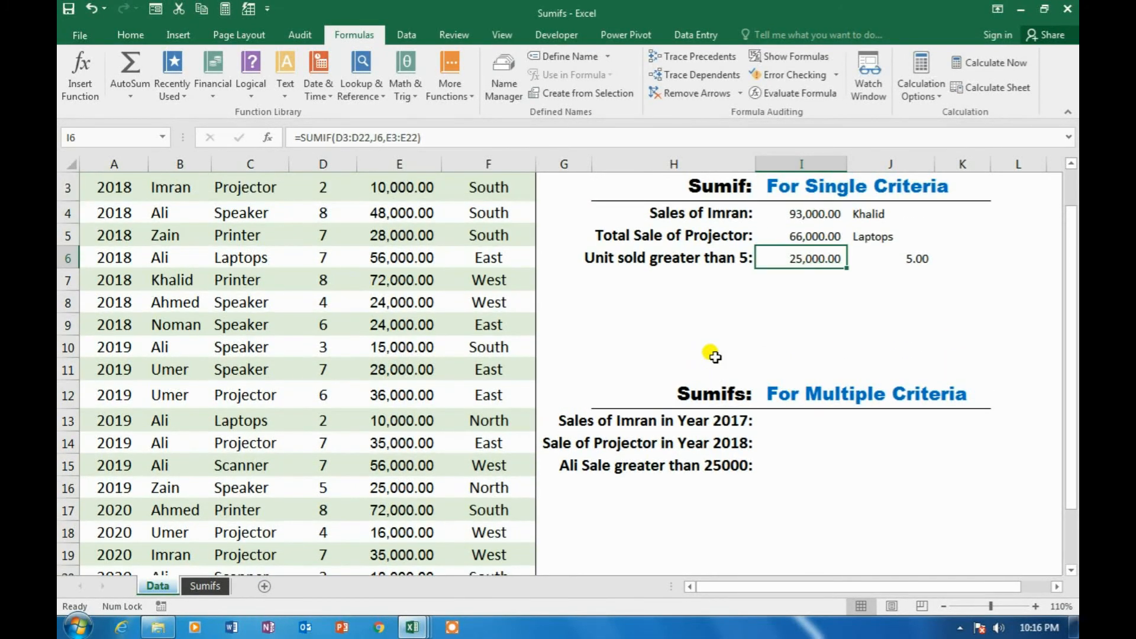
- Check the amount in E16 of the record with 5 units against the SUMIF result
scroll(868, 346, "up", 1)
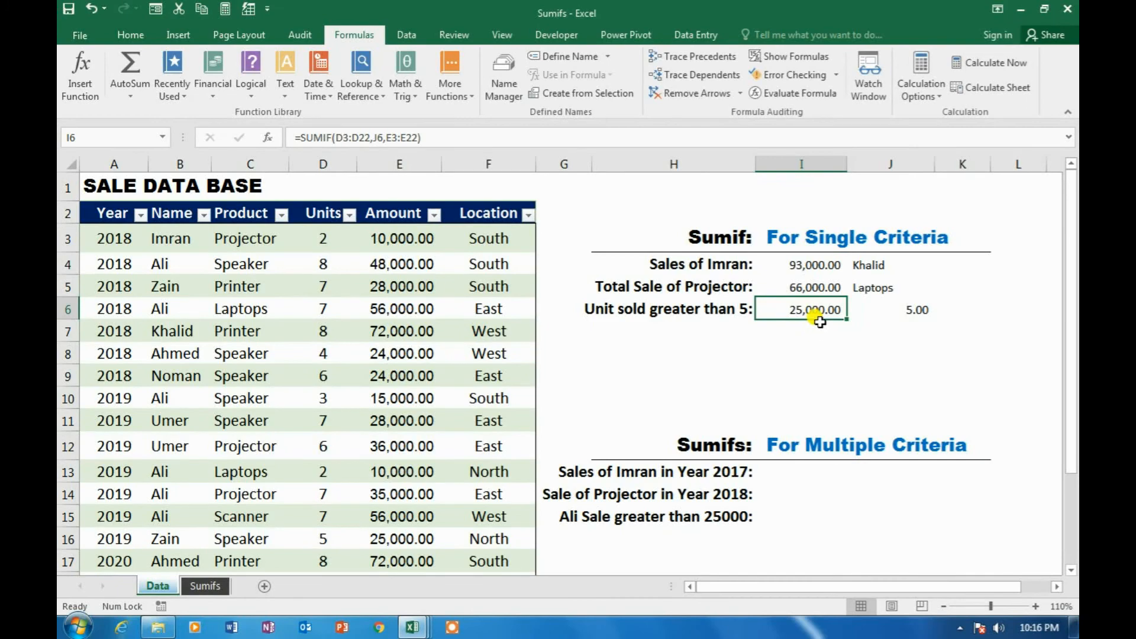
left_click(378, 538)
scroll(482, 376, "down", 3)
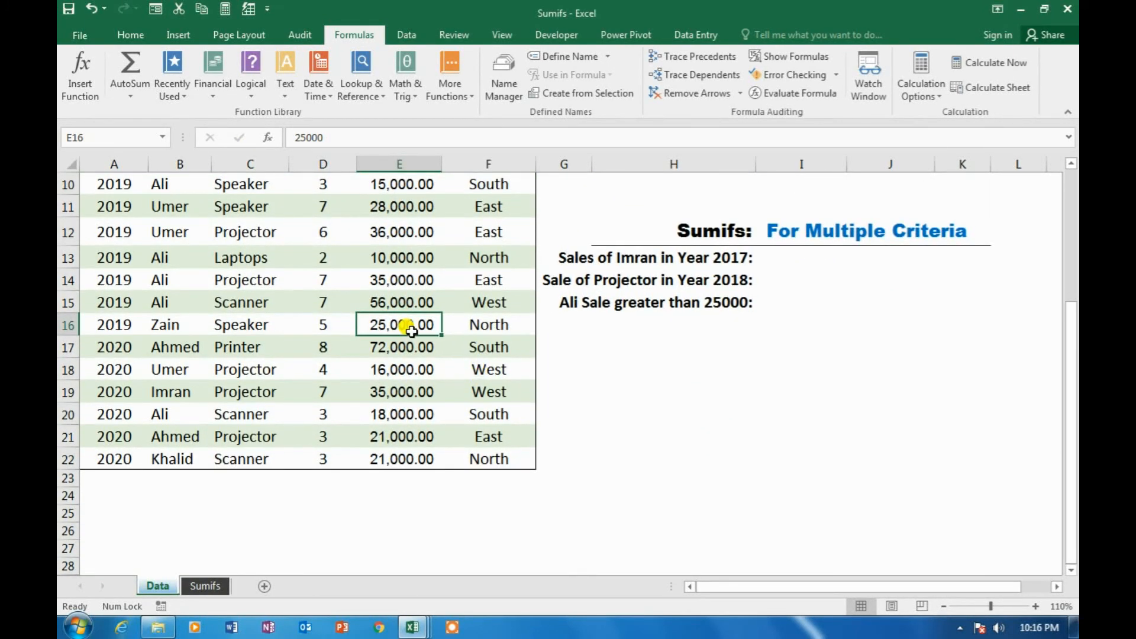
scroll(412, 330, "up", 3)
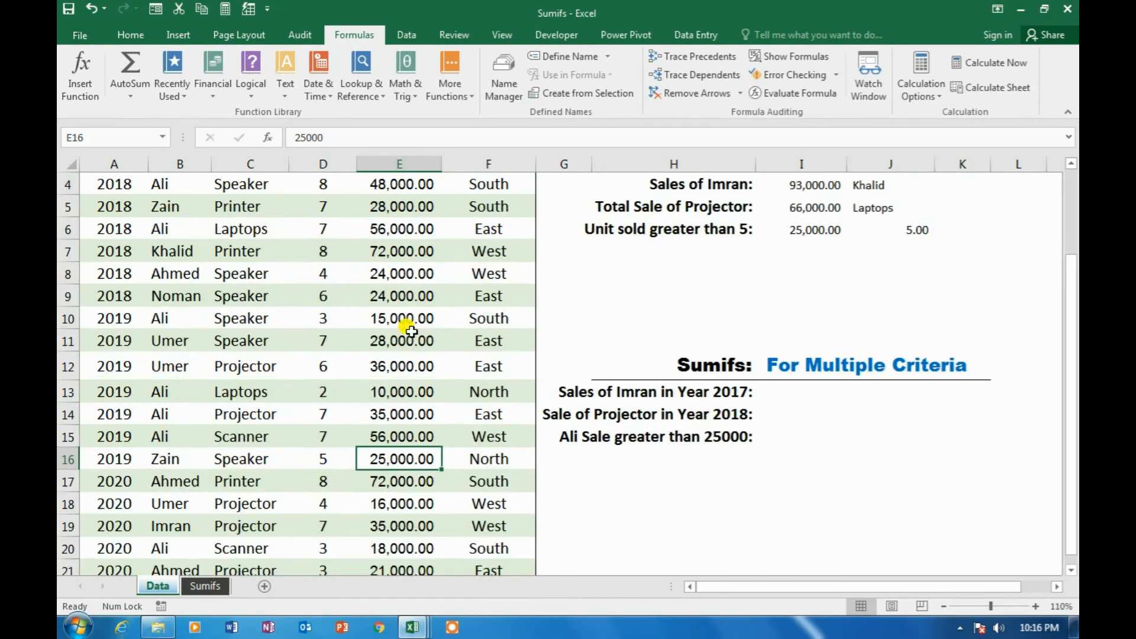
- Change the units criterion in J6 to >5 and check the SUMIF result in I6
left_click(912, 307)
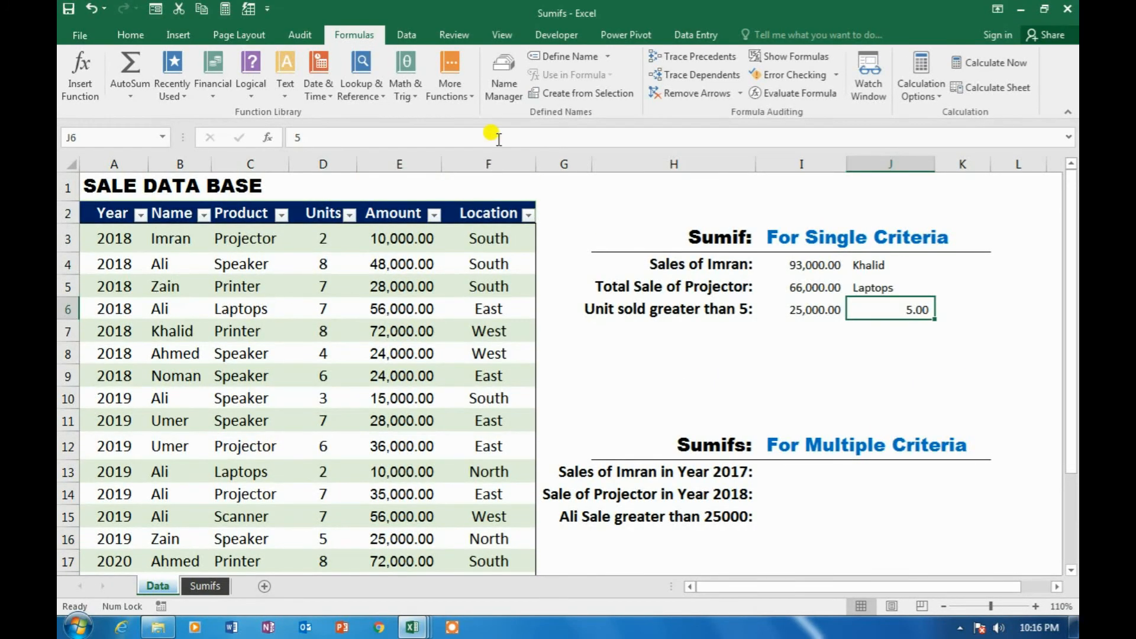
left_click(292, 138)
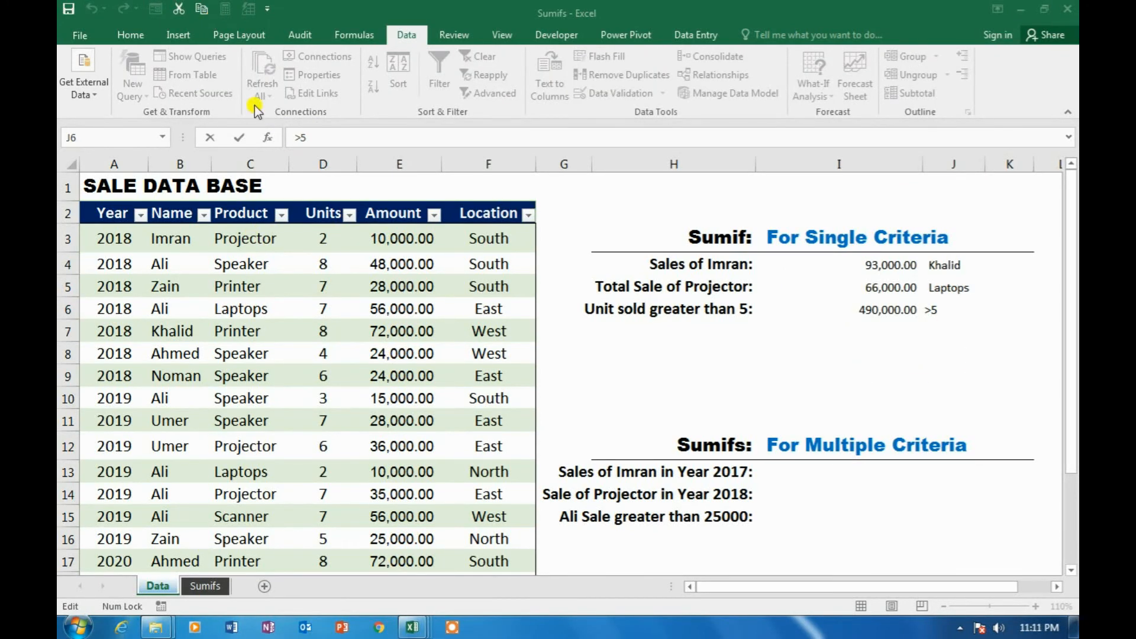
left_click(930, 309)
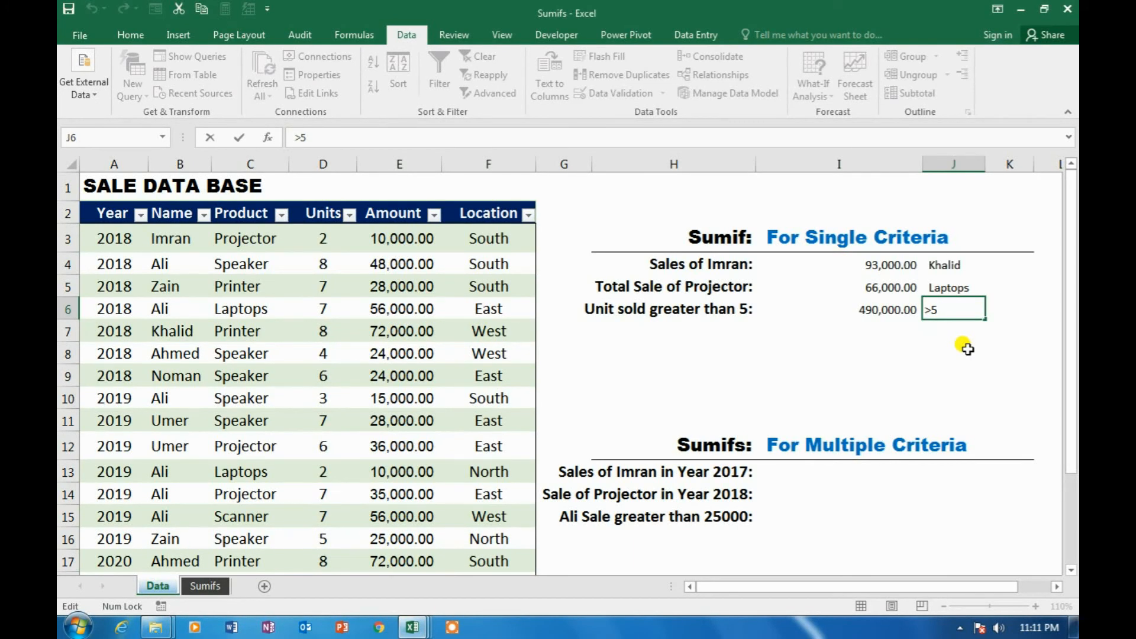
left_click(871, 308)
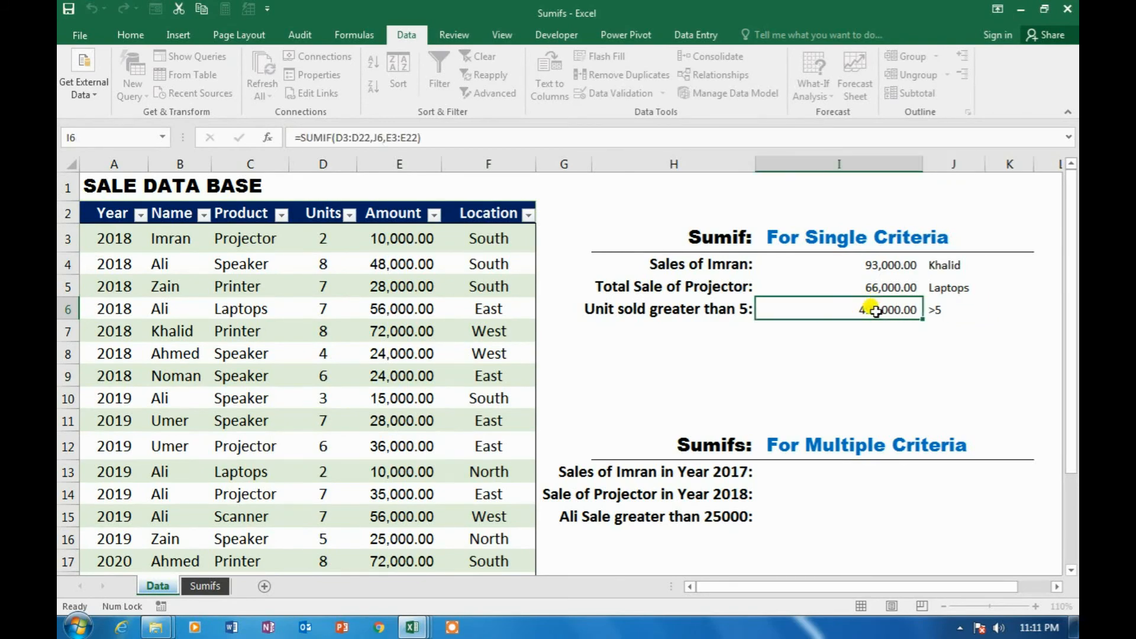
- Verify the total by filtering Units to 6, 7 and 8, selecting the visible amounts and clearing the filter
left_click(569, 351)
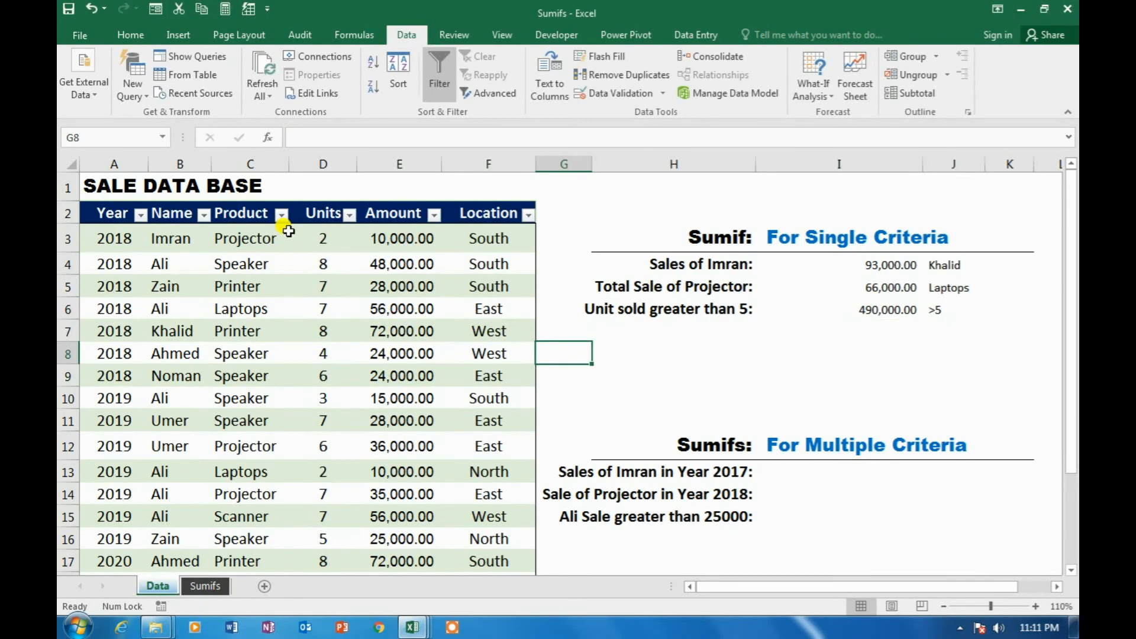
left_click(350, 214)
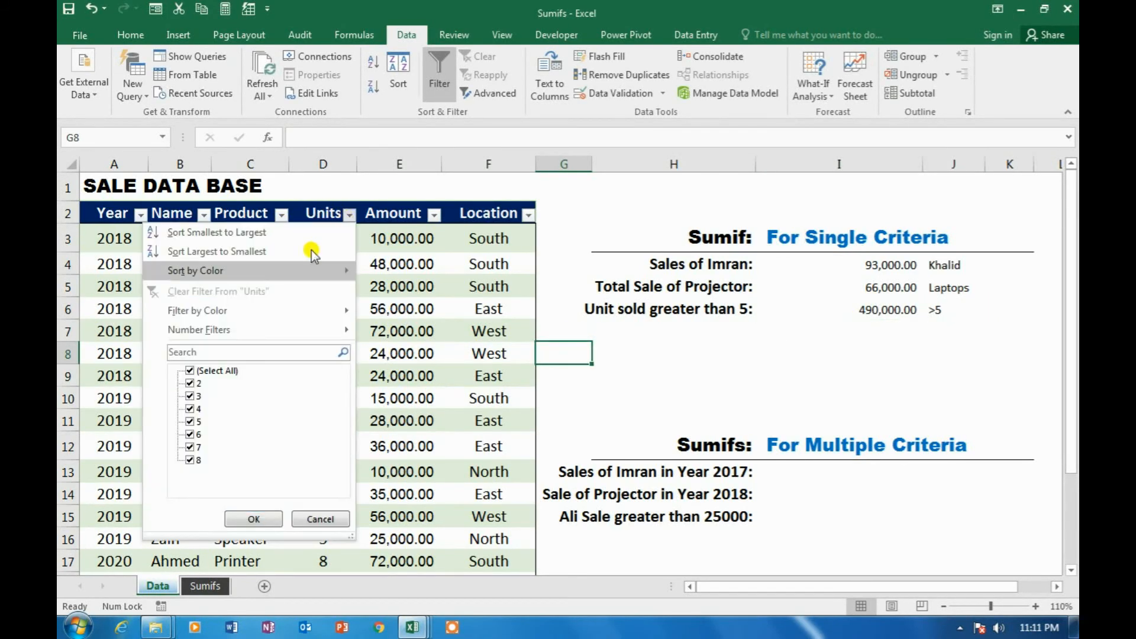
left_click(219, 371)
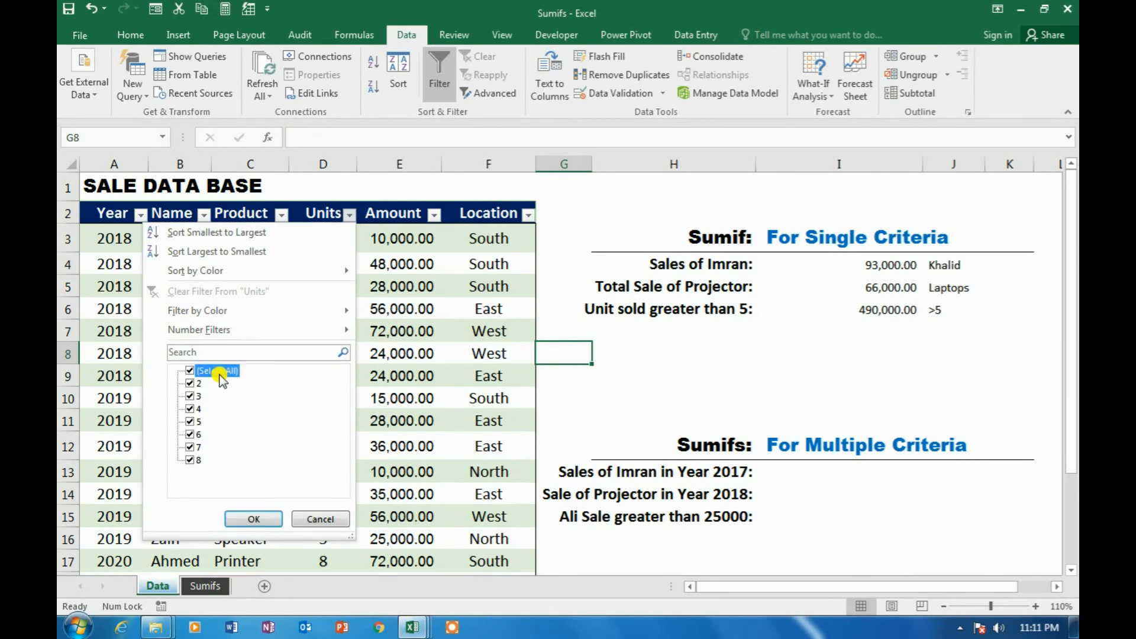
left_click(197, 434)
left_click(198, 448)
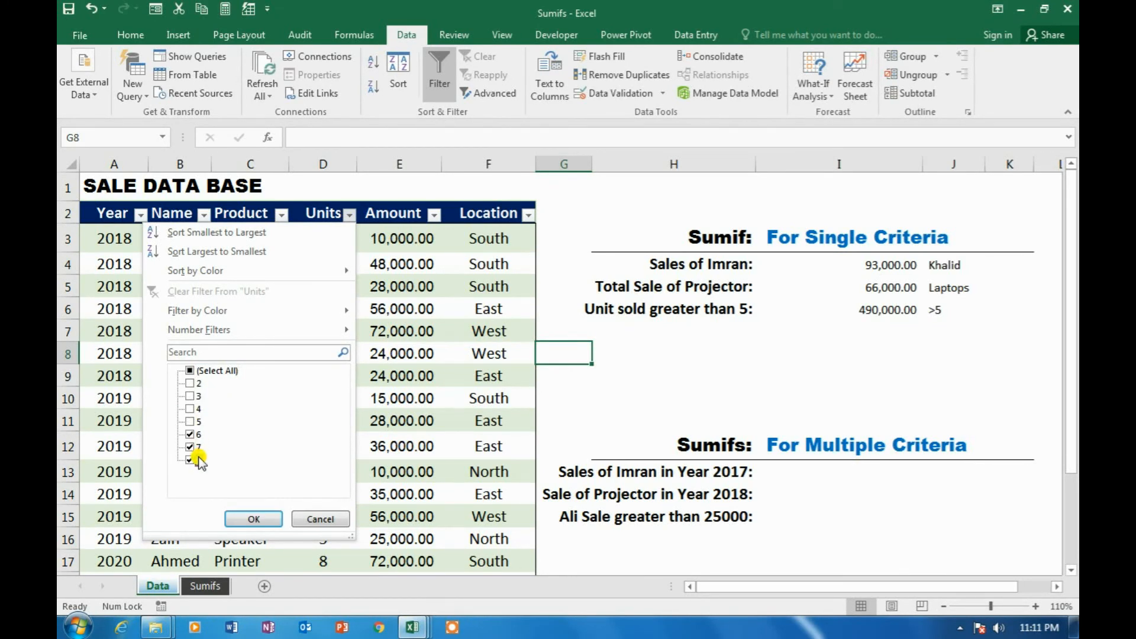
left_click(253, 518)
left_click_drag(393, 235, 385, 460)
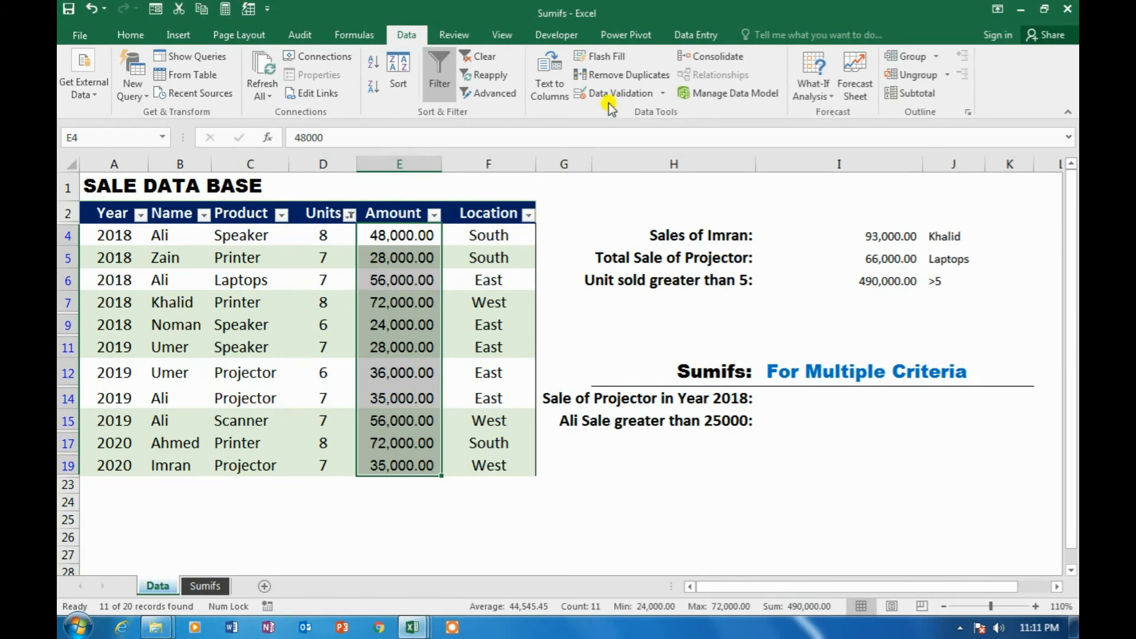
left_click(468, 59)
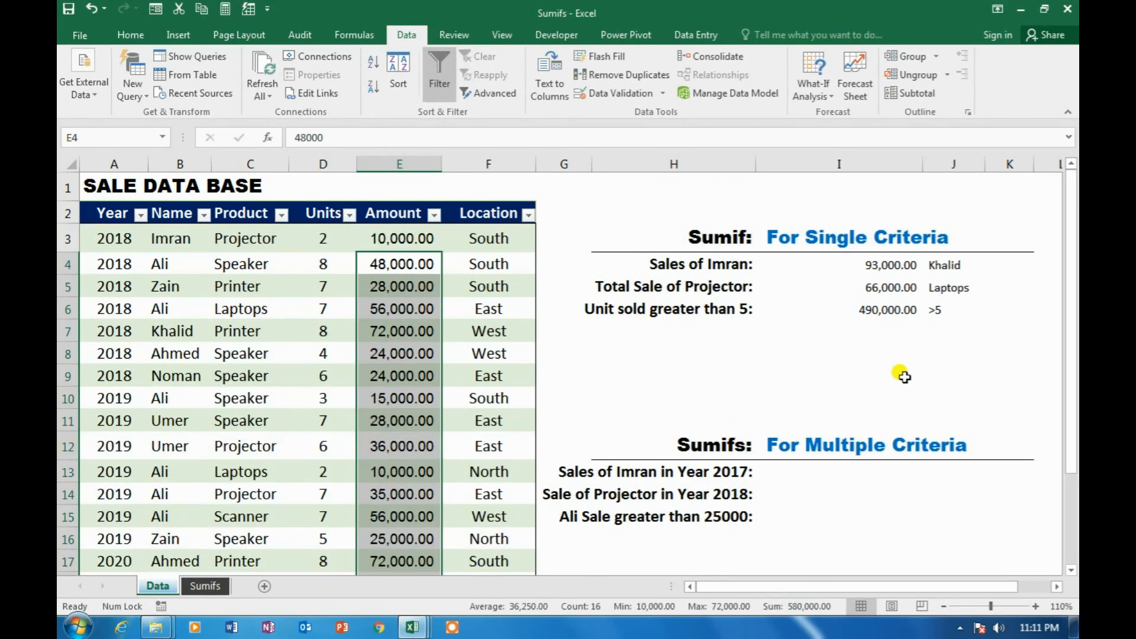
- Set the units criterion in J6 to >3 and check the SUMIF result in I6
left_click(942, 310)
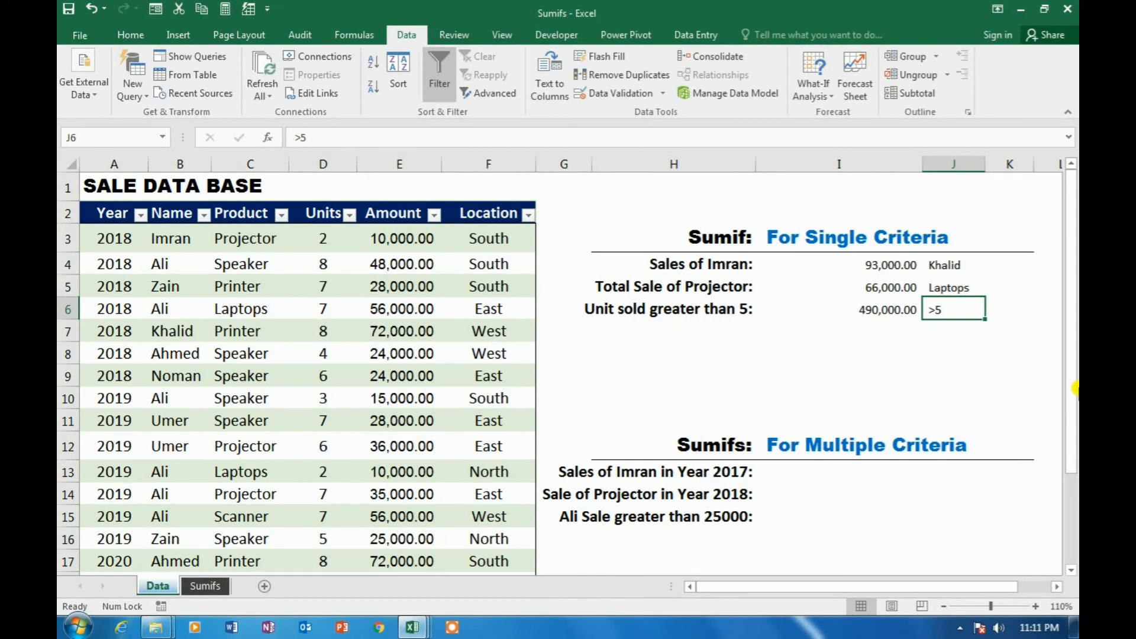
type(">")
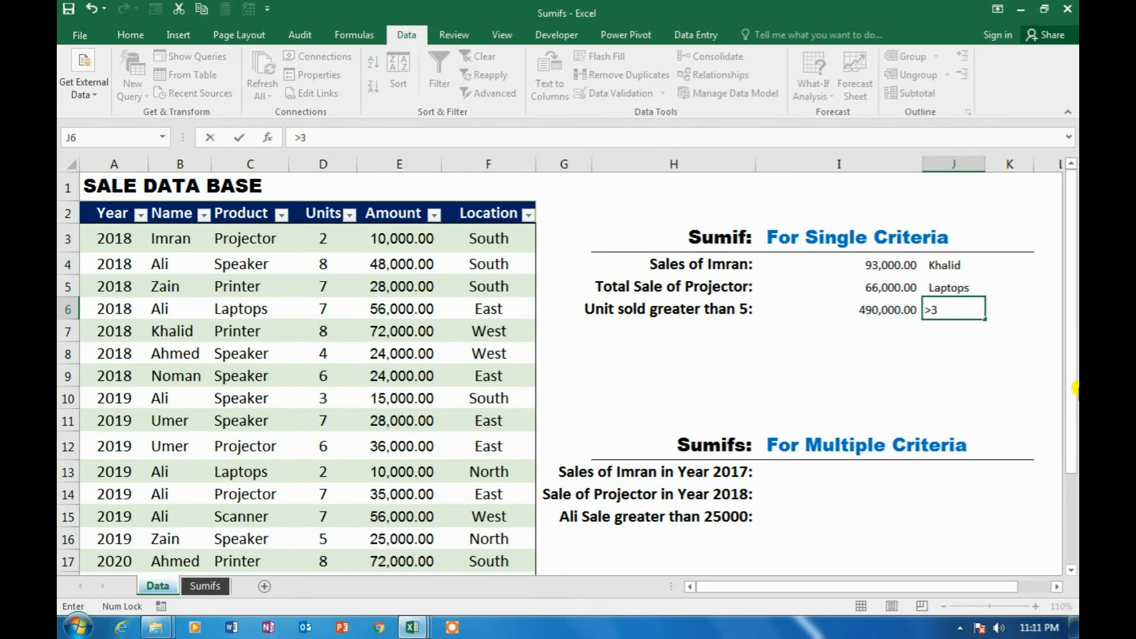
key("Return")
key("Up")
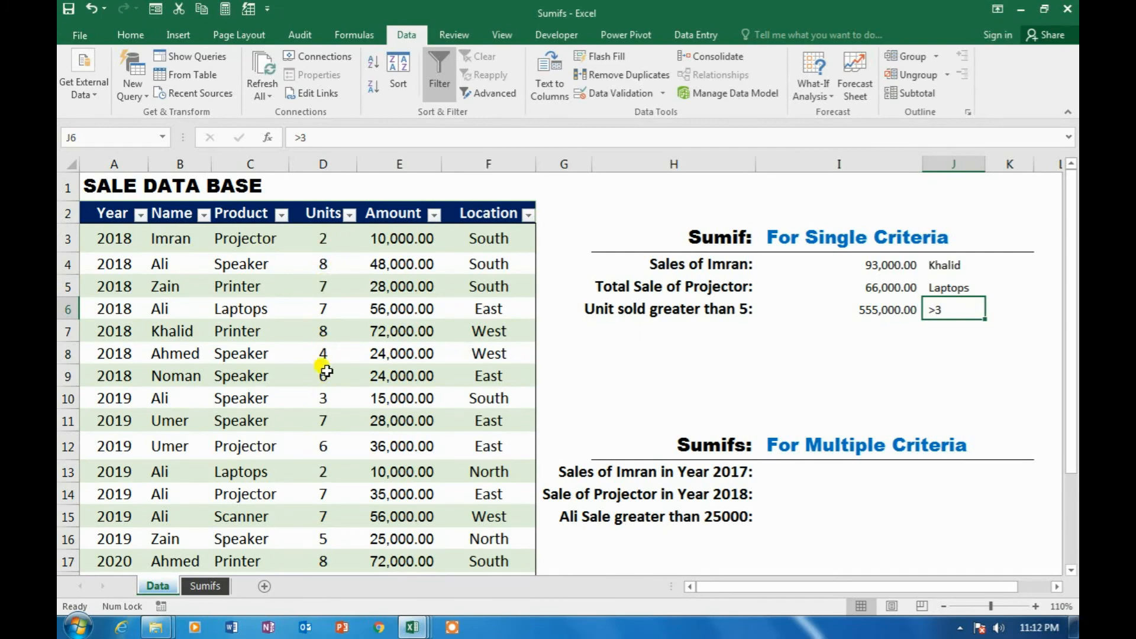
left_click(890, 308)
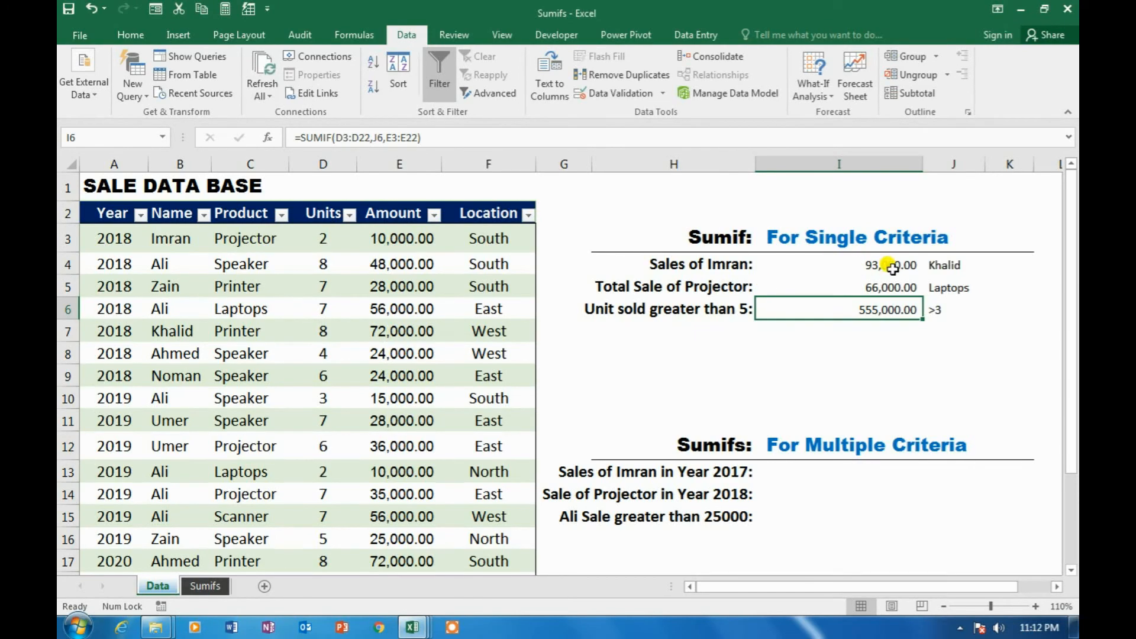
- Enter the salesperson's name in J13 and the year 2017 in K13 as criteria for the first Sumifs row
left_click(821, 476)
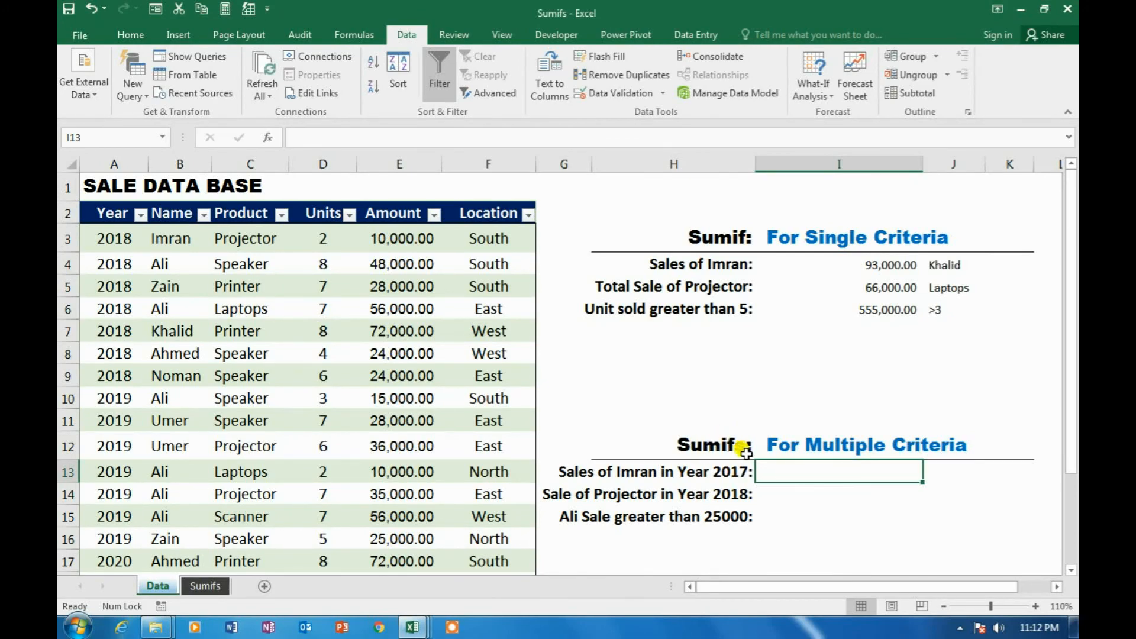
left_click(954, 471)
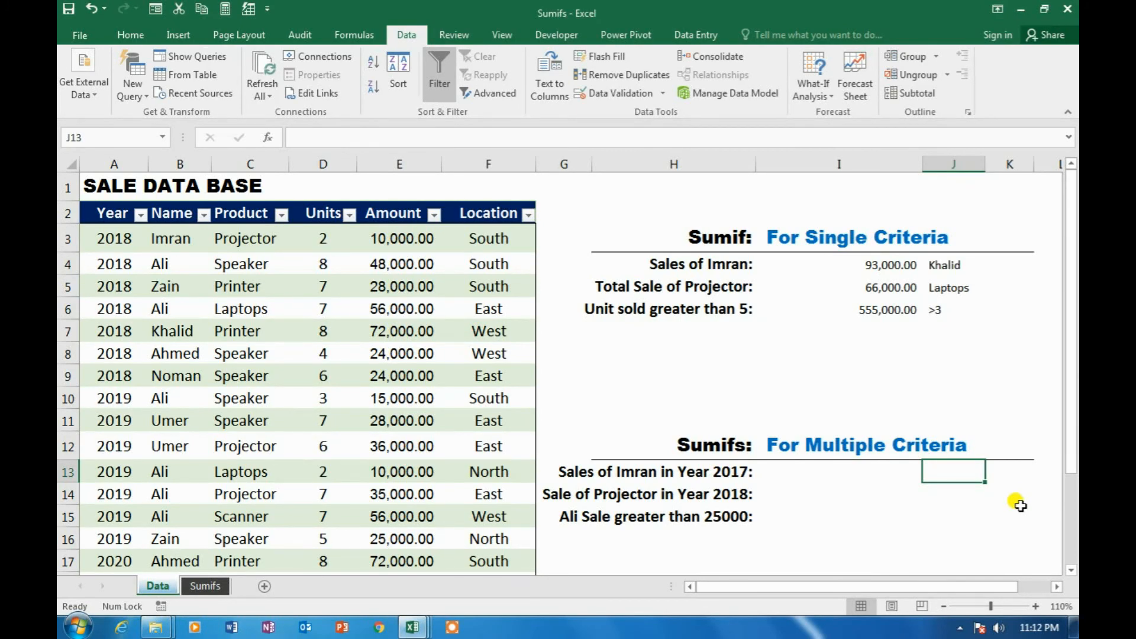
type("Imran")
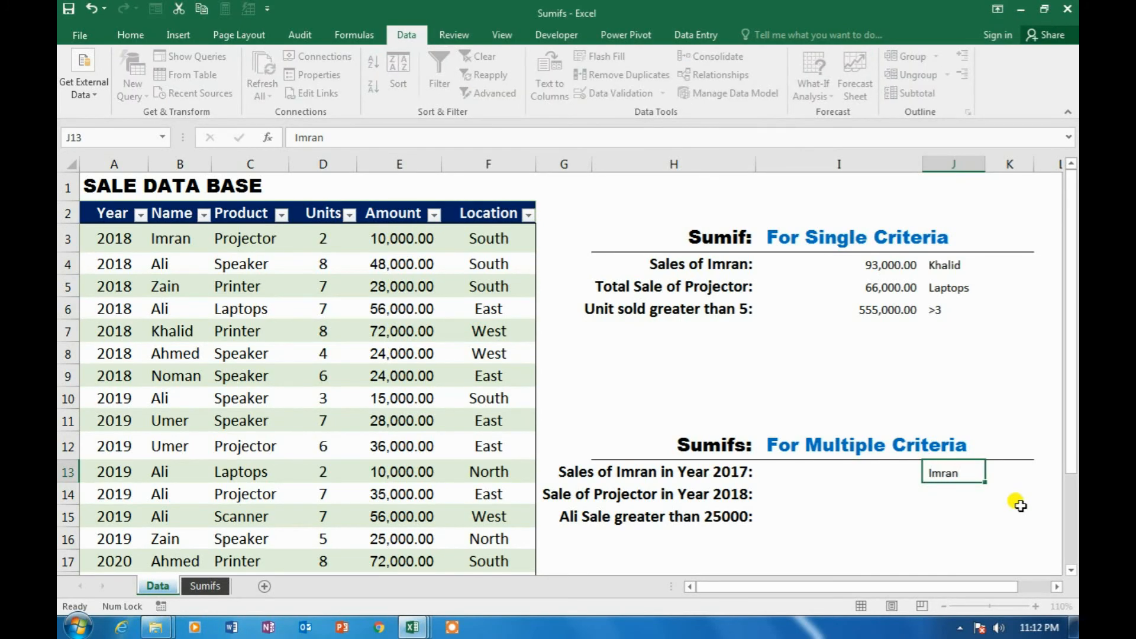
key("Tab")
type("20")
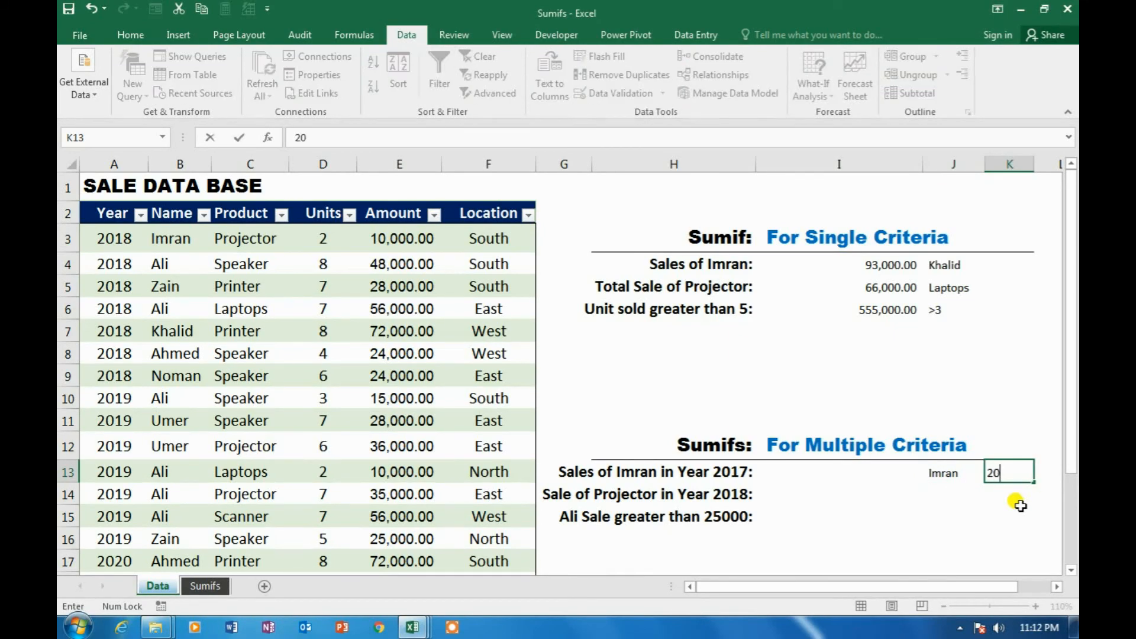
type("17")
key("Return")
- Start a SUMIFS formula in I13 with the amounts in E3:E22 as the sum range
key("Up")
key("Left")
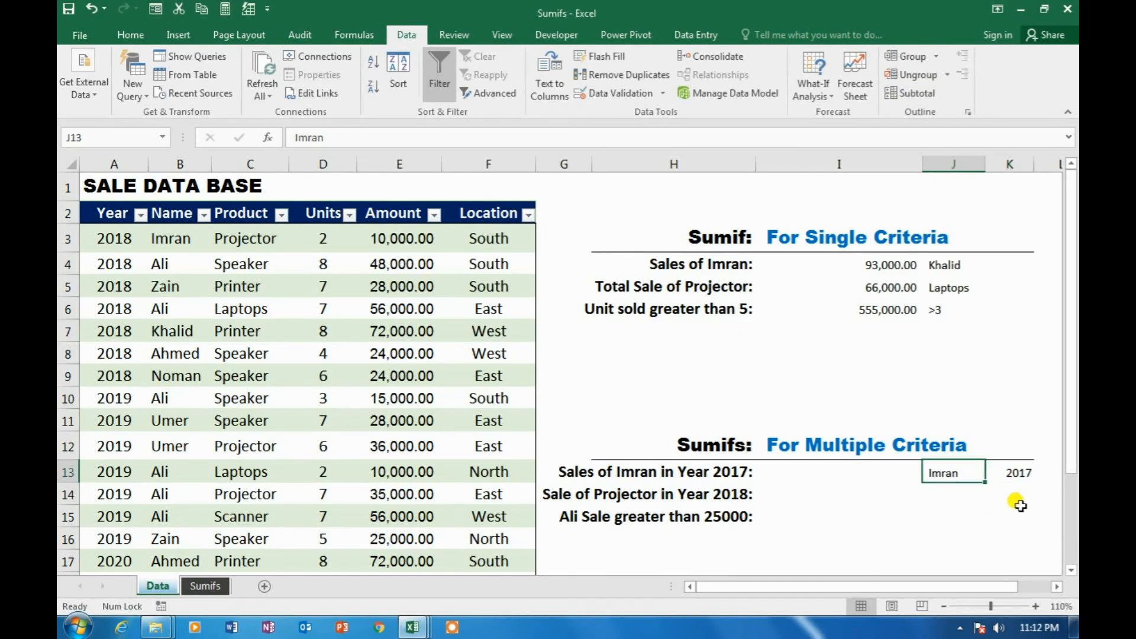
key("Left")
type("=sumifs")
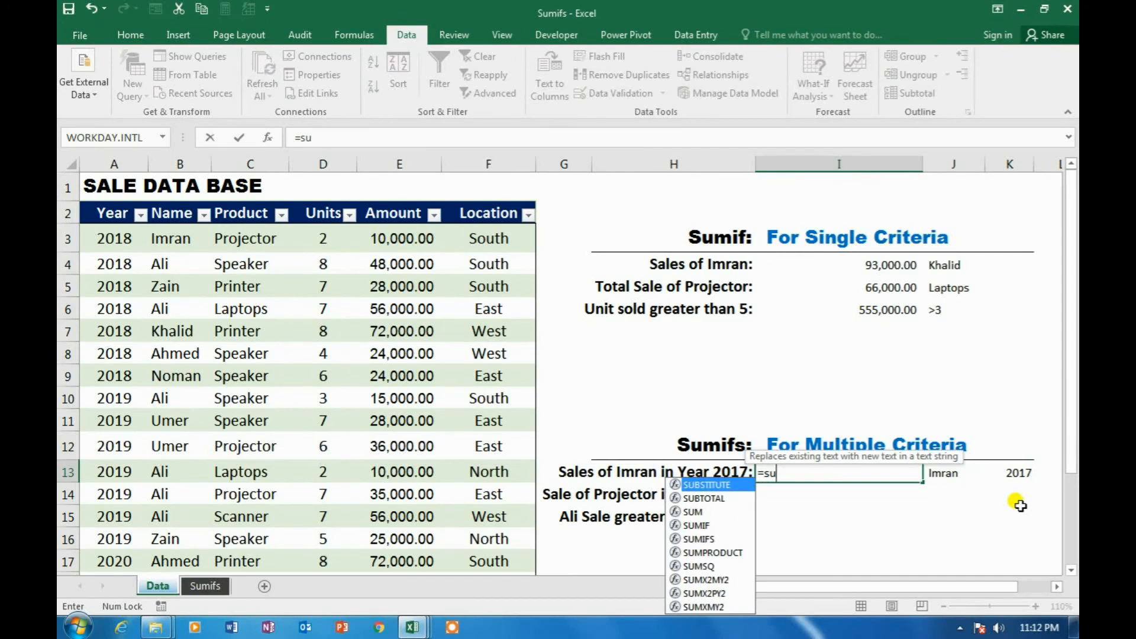
key("Tab")
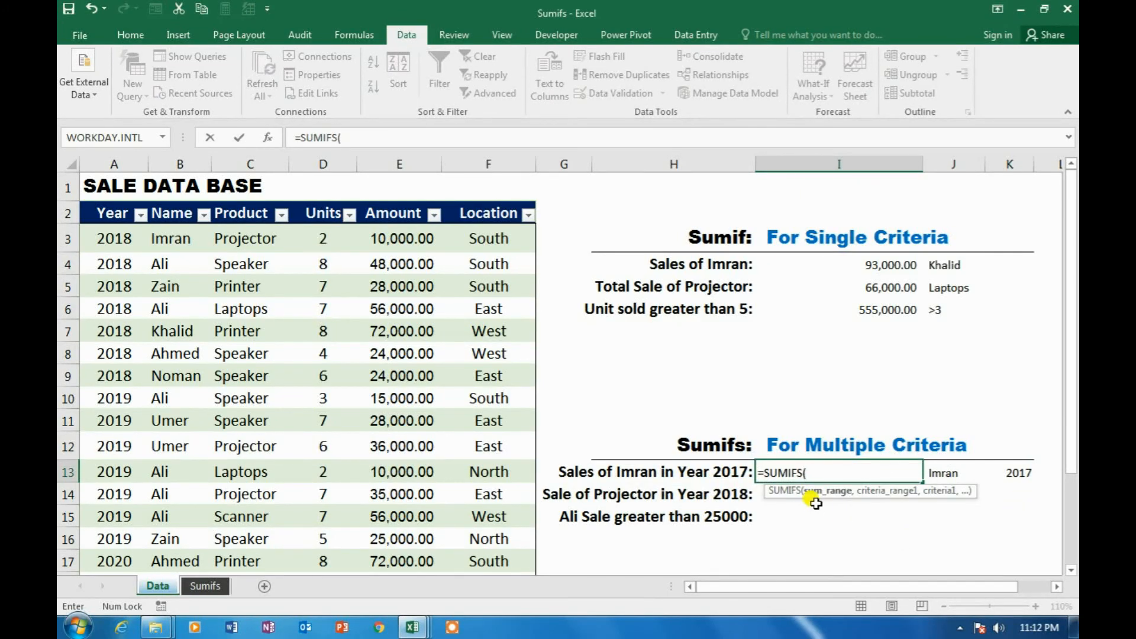
left_click(409, 239)
key("ctrl+shift+Down")
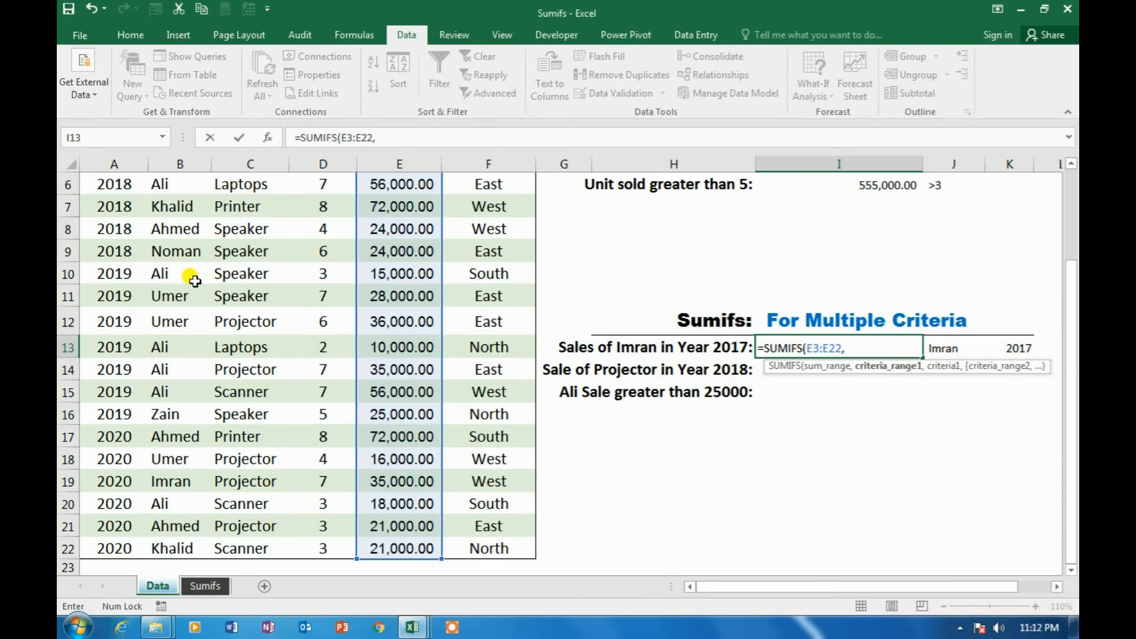
- Add the names in B3:B22 as the first criteria range, with J13 as its criterion
key("ctrl+Up")
key("Down")
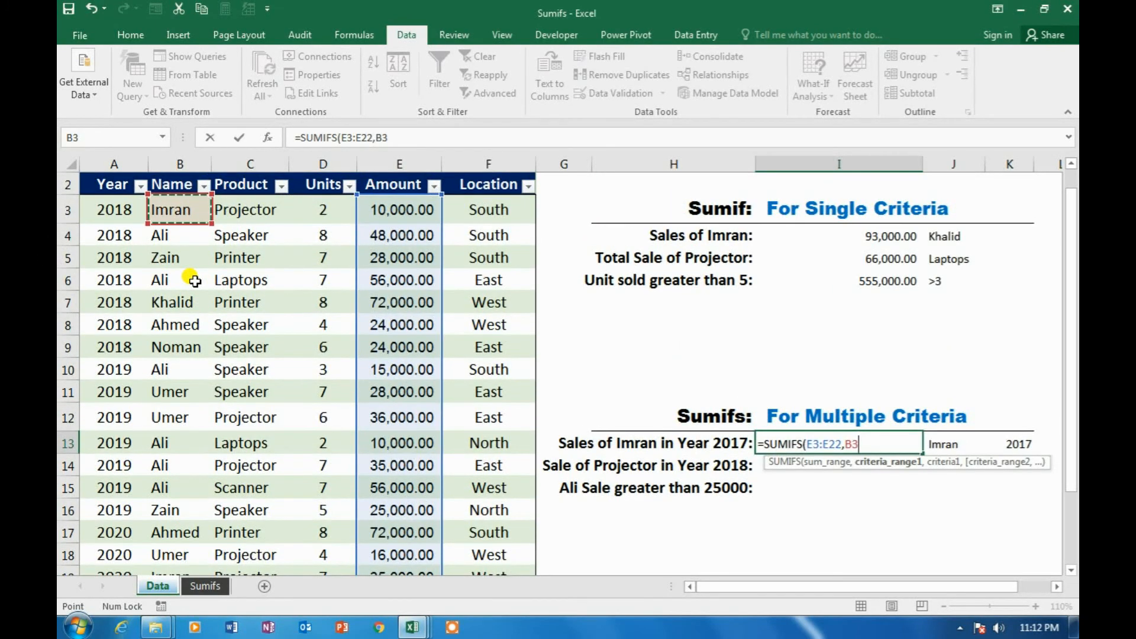
key("ctrl+shift+Down")
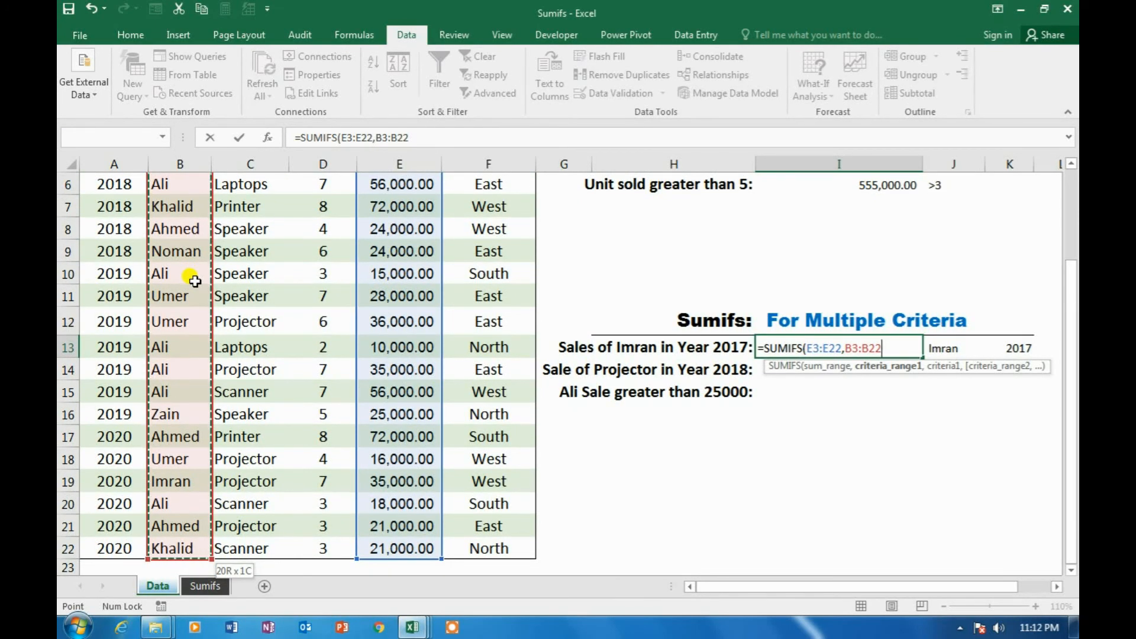
left_click(959, 348)
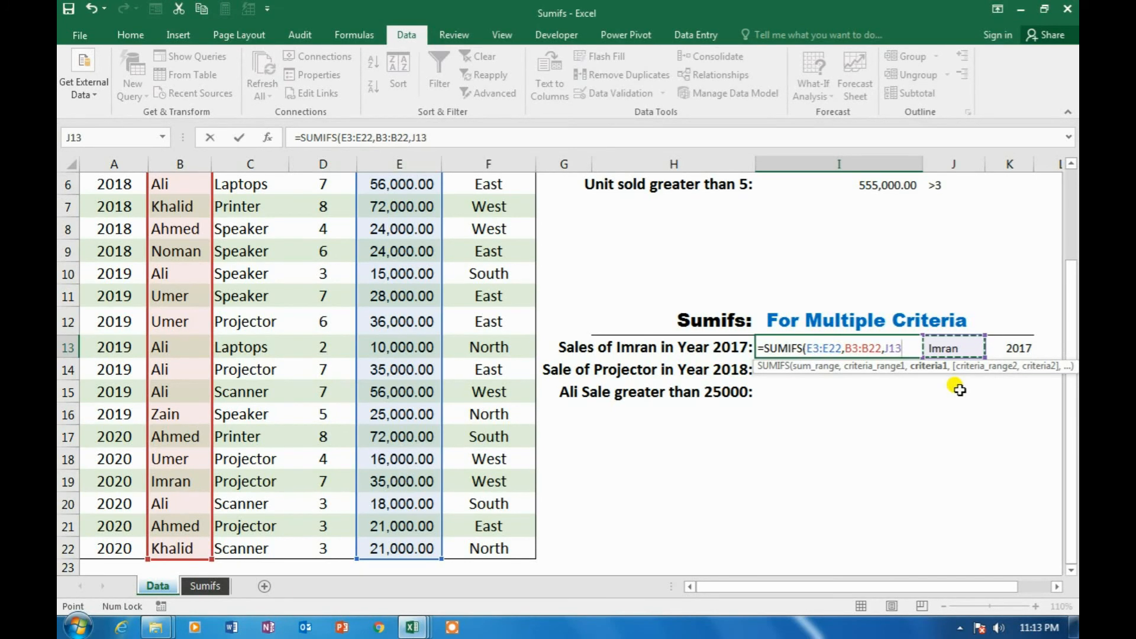
type(",")
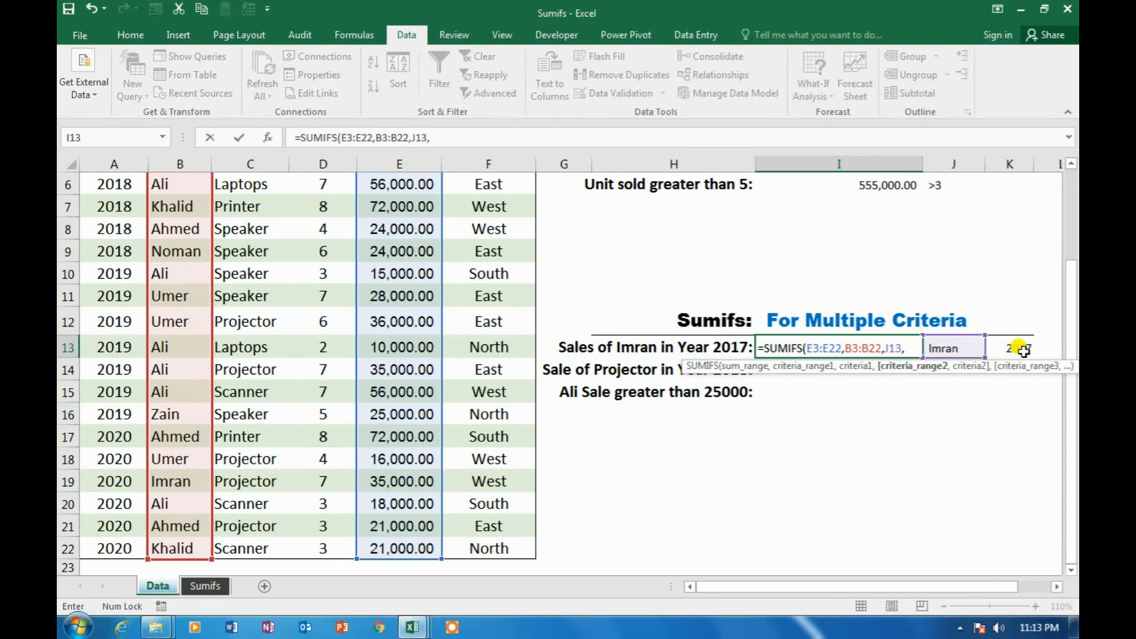
- Add the years in A3:A22 as the second criteria range with K13 as its criterion, and complete the formula
left_click(110, 298)
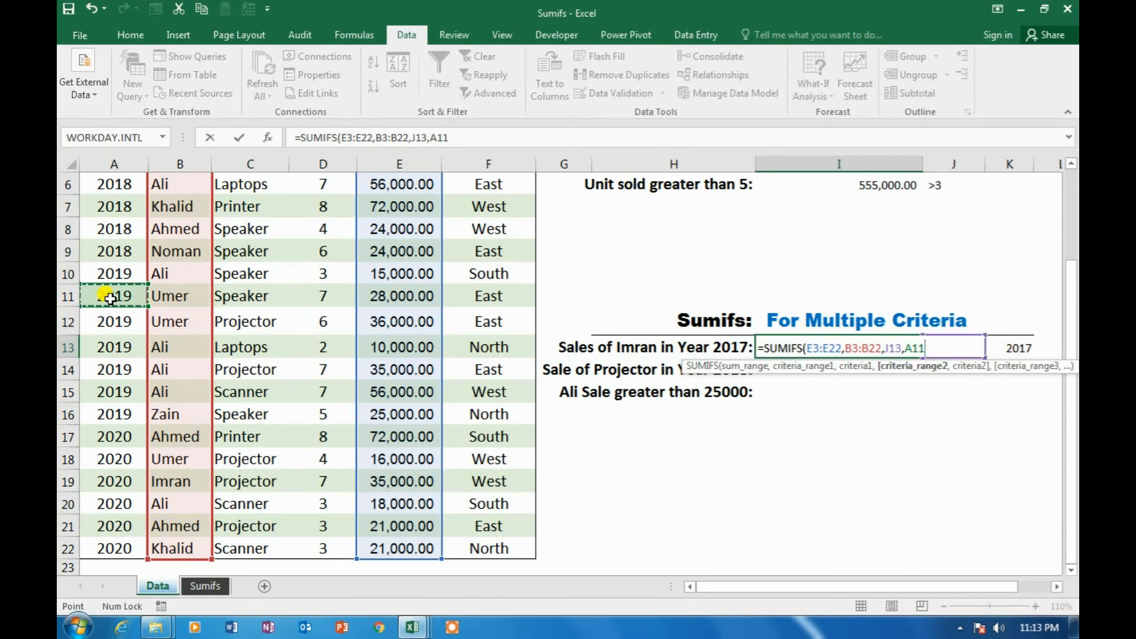
key("ctrl+Up")
key("Down")
key("Down")
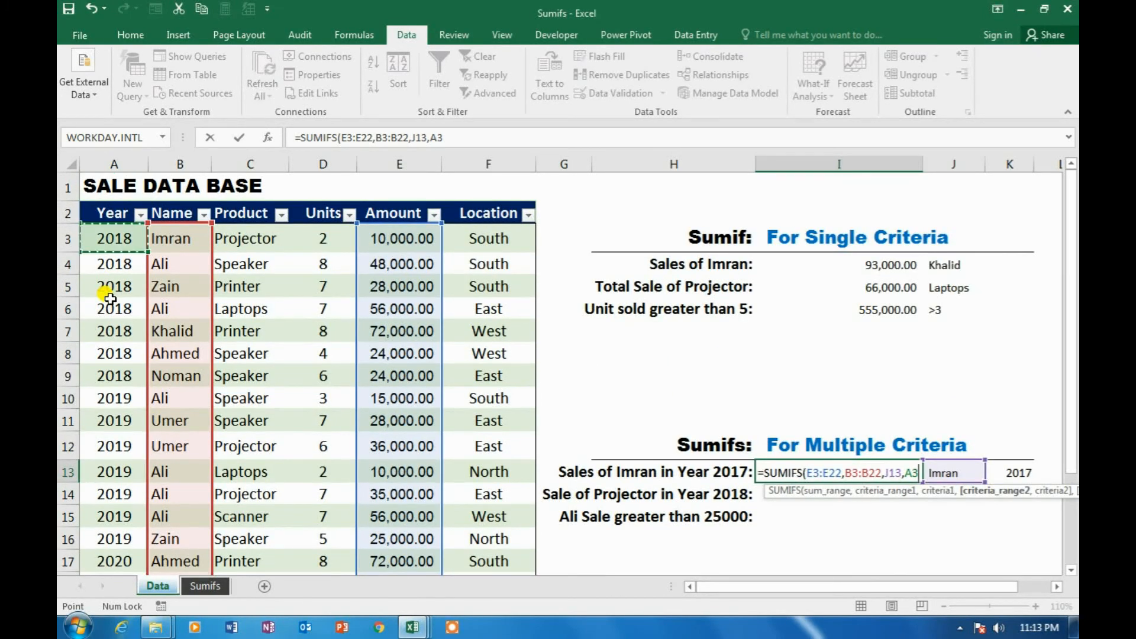
key("ctrl+shift+Down")
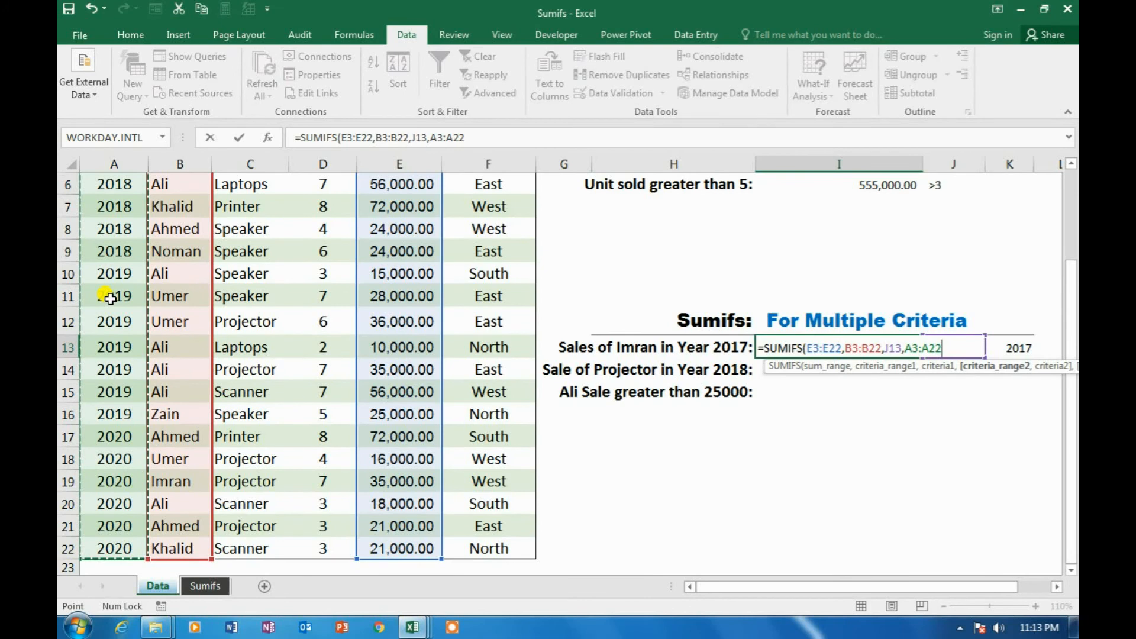
type(",")
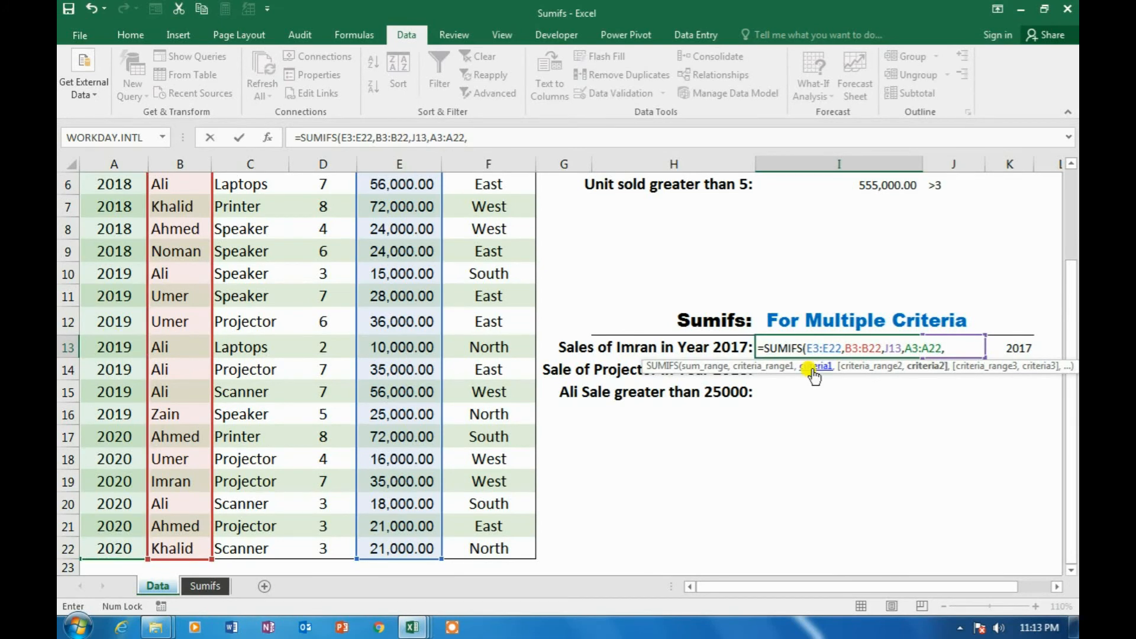
left_click(1022, 347)
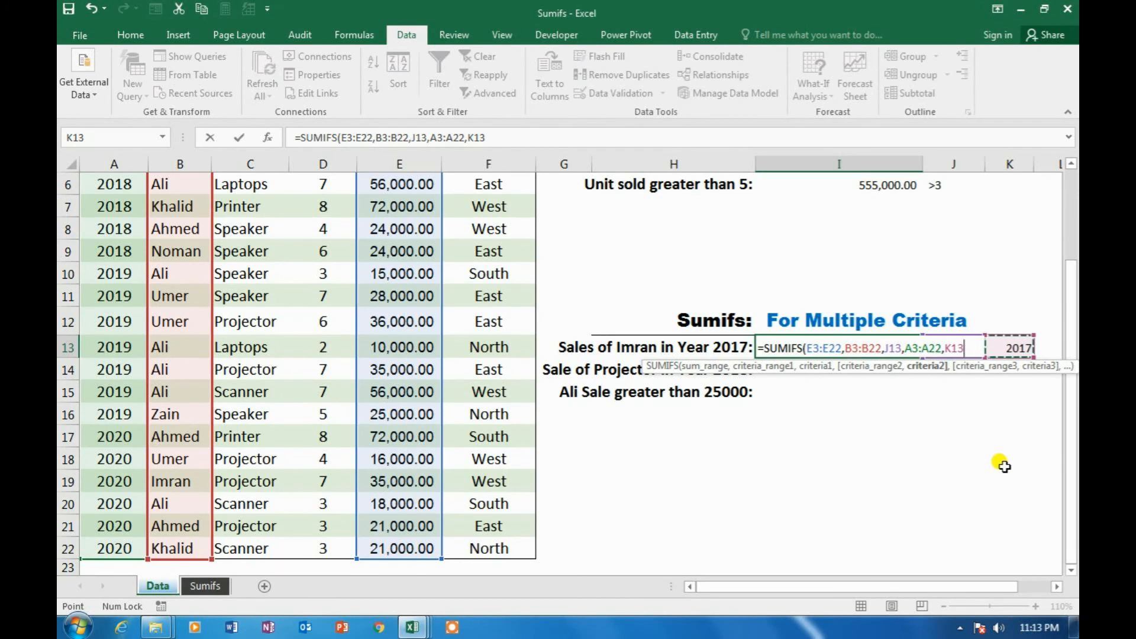
key("Return")
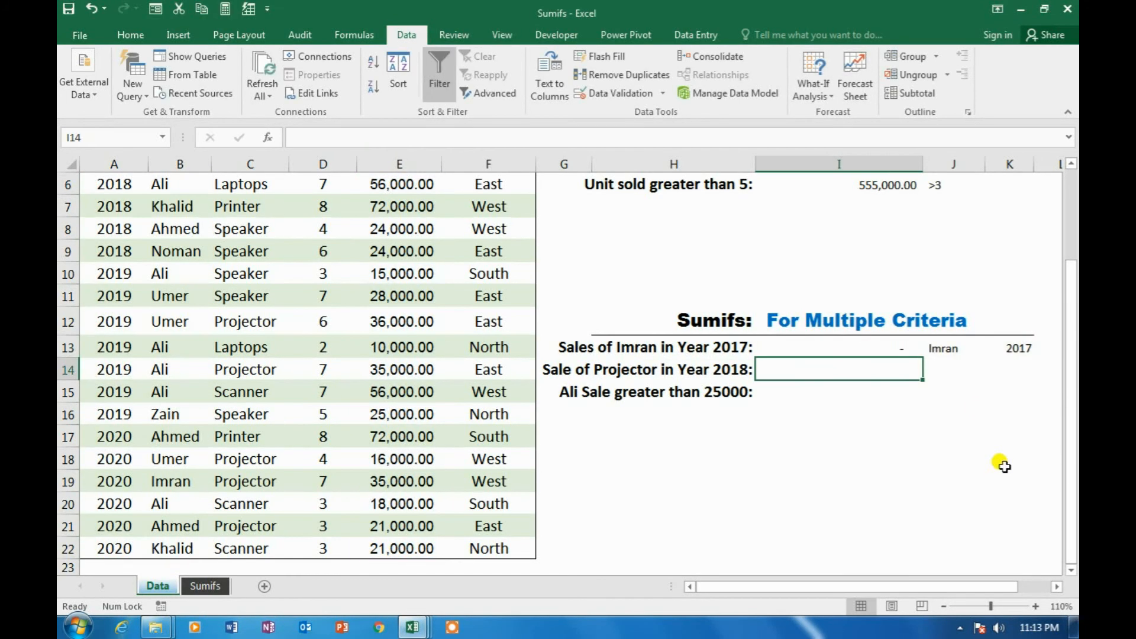
- Check the SUMIFS formula in I13 and set the year criterion in K13 to 2018
key("Up")
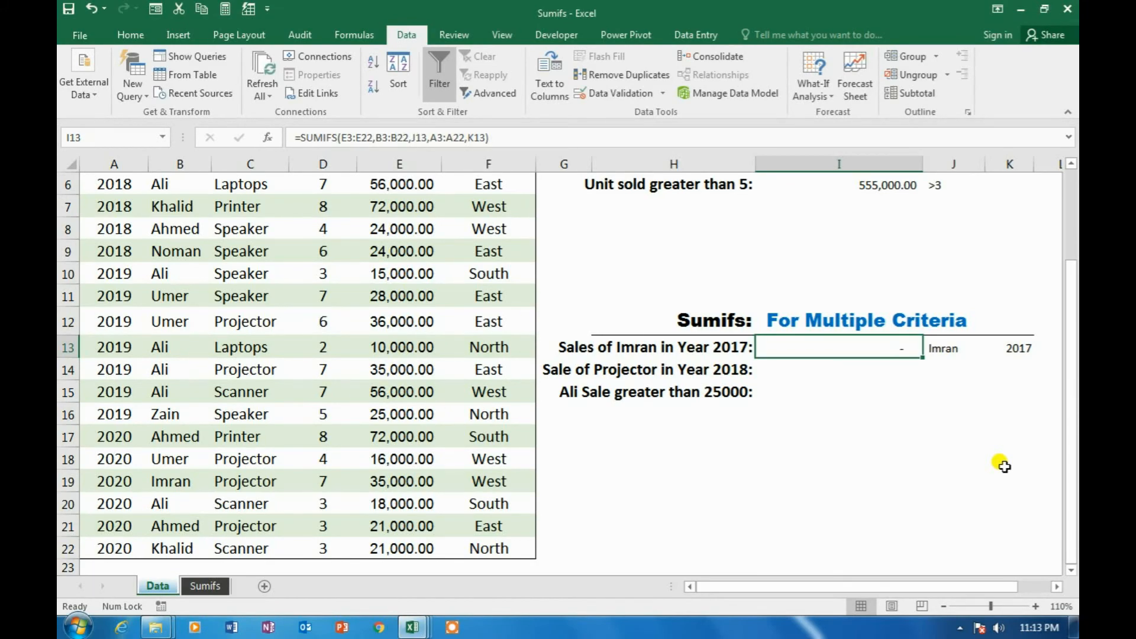
scroll(568, 488, "up", 2)
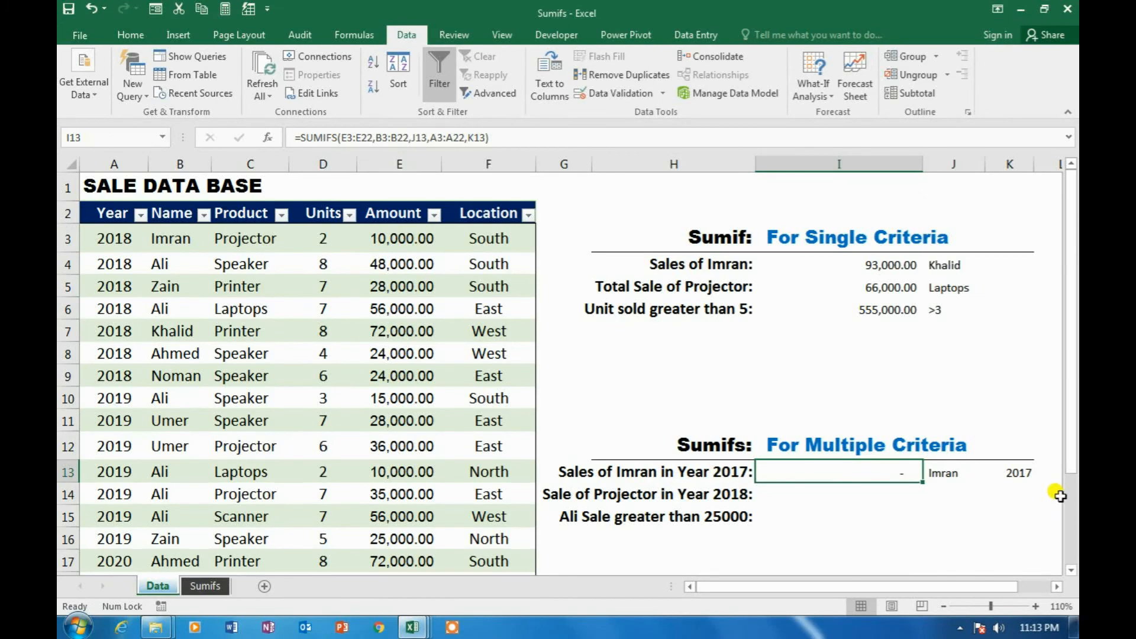
left_click(1016, 473)
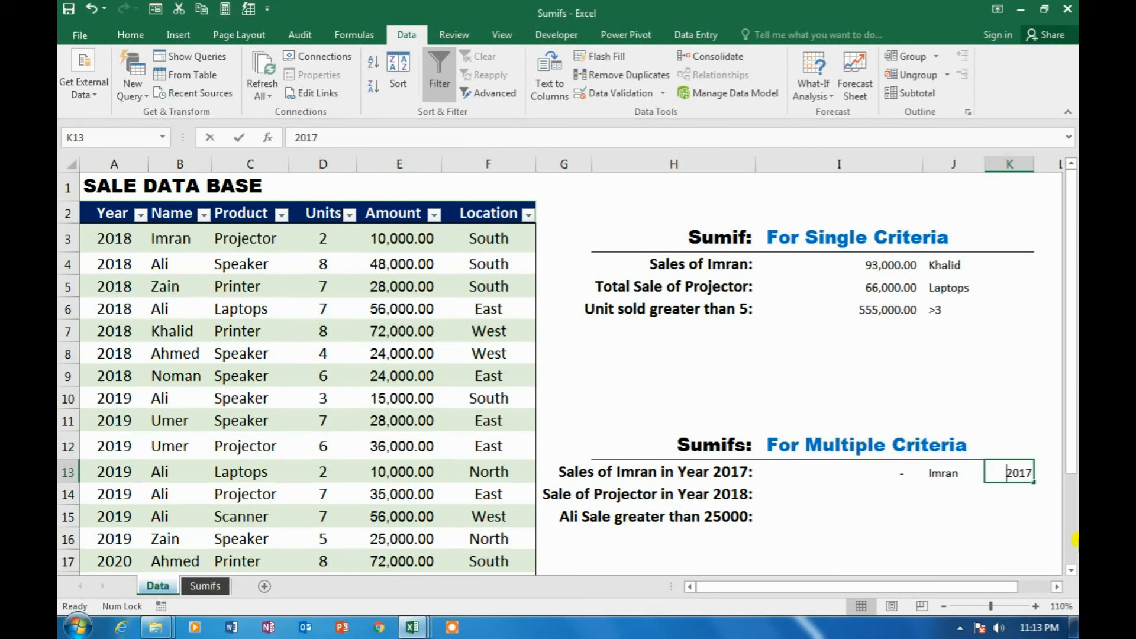
type("2018")
key("Return")
- Change the year in the H13 label to 2018
key("Up")
key("Left")
key("Left")
key("Left")
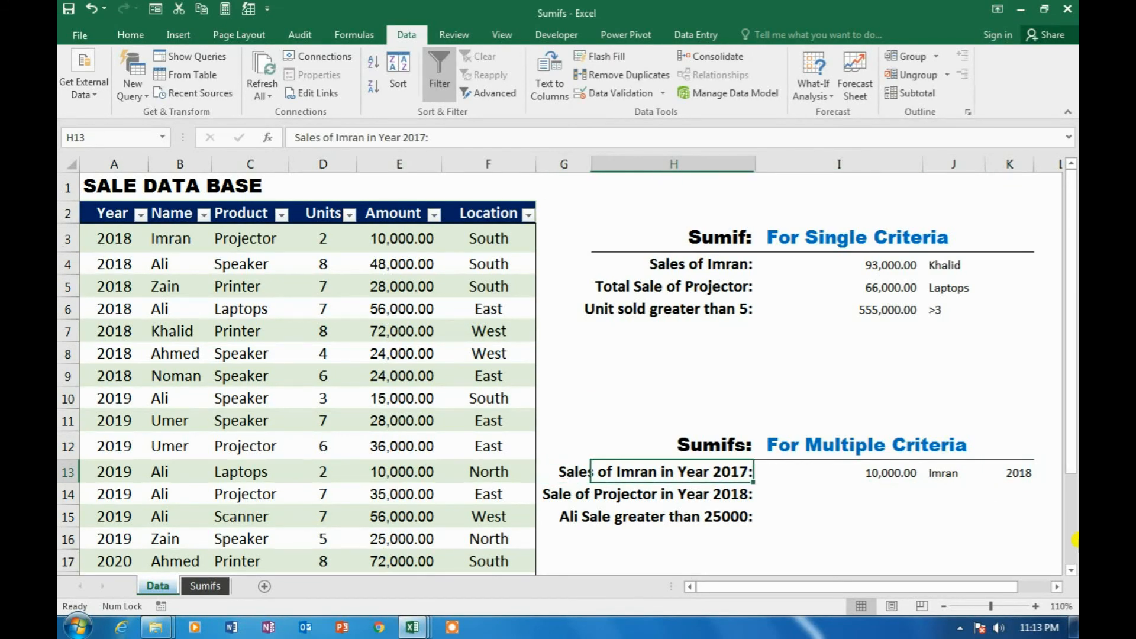
key("F2")
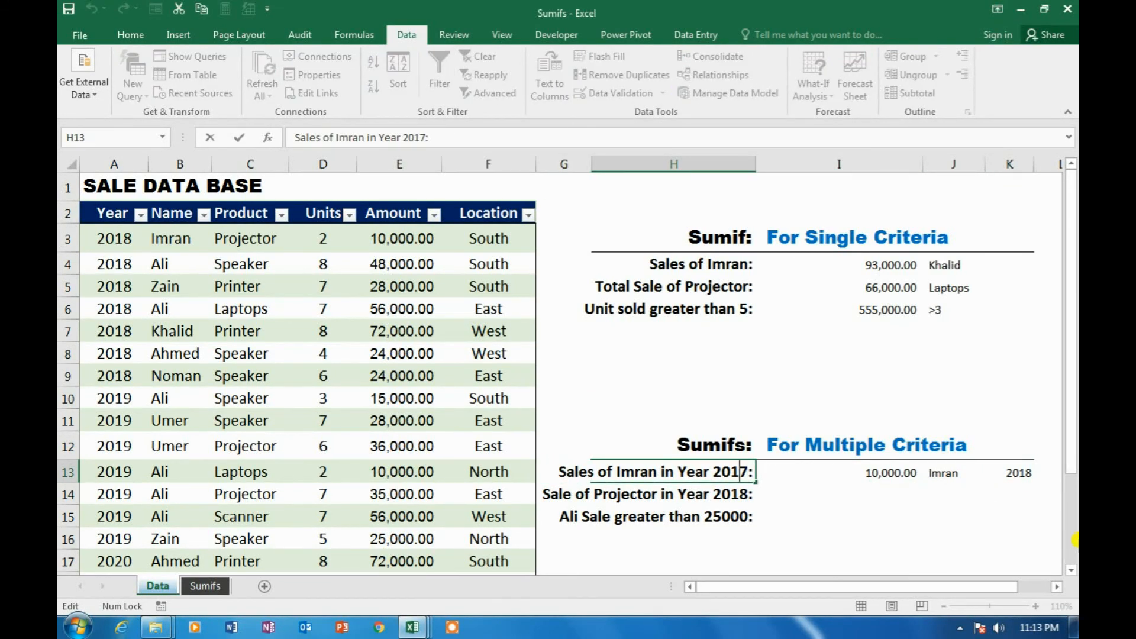
key("BackSpace")
type("8")
key("Return")
key("Up")
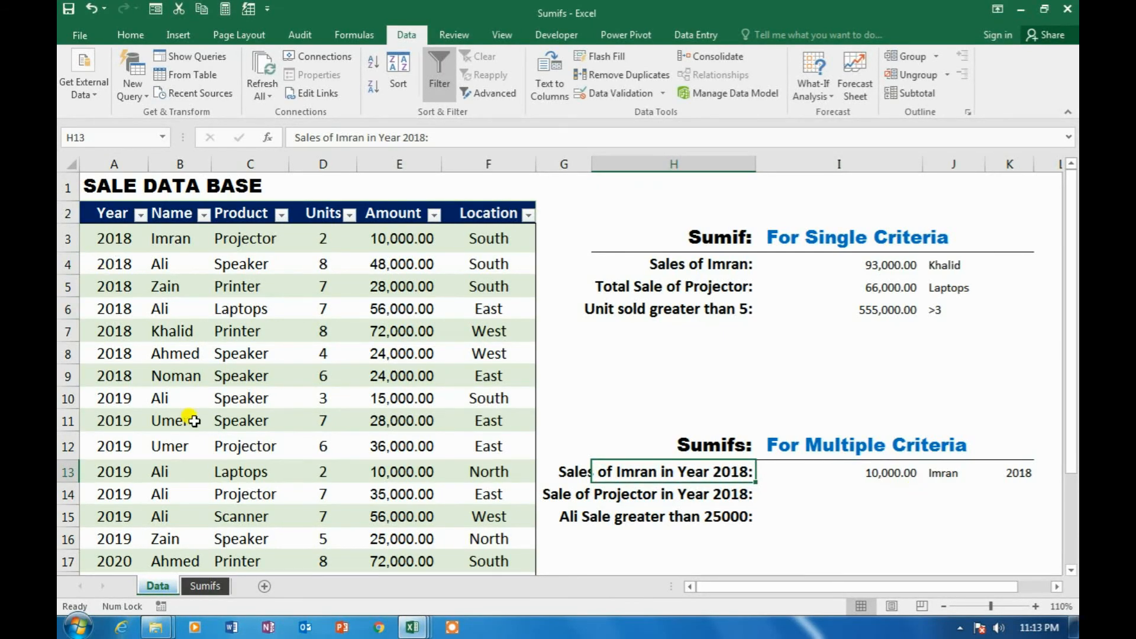
- Compare the SUMIFS result for 2018 with the matching record's amount in E3
left_click(1014, 471)
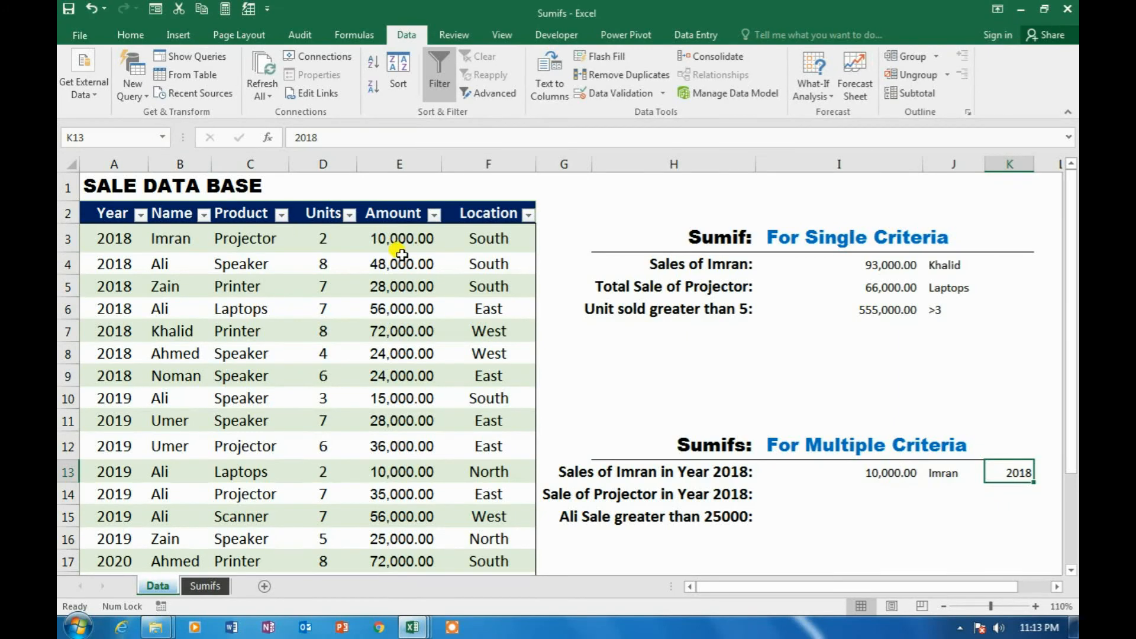
left_click(414, 235)
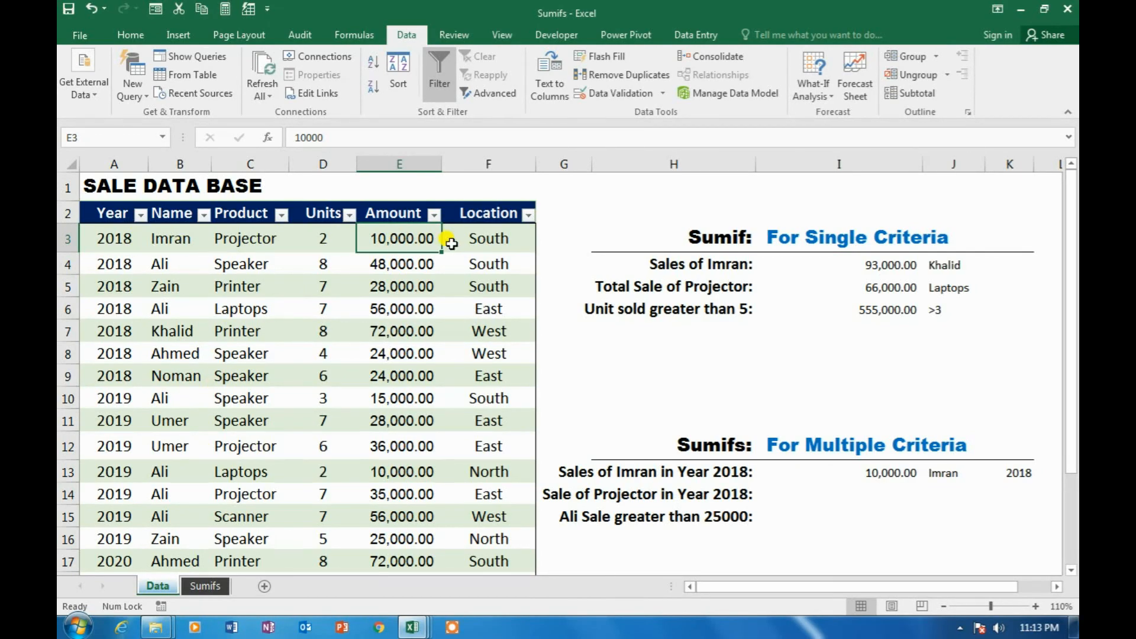
- Change the name criterion in J13 to the salesperson listed in B4 and verify the total by selecting amounts E4 and E6
left_click(954, 472)
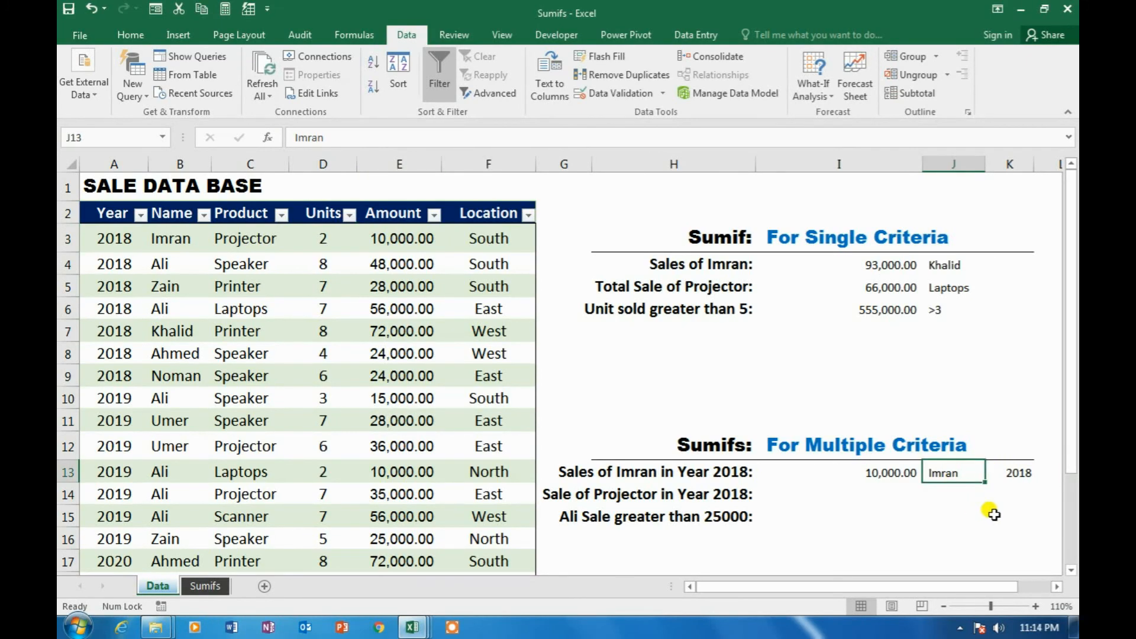
type("Ali")
key("Return")
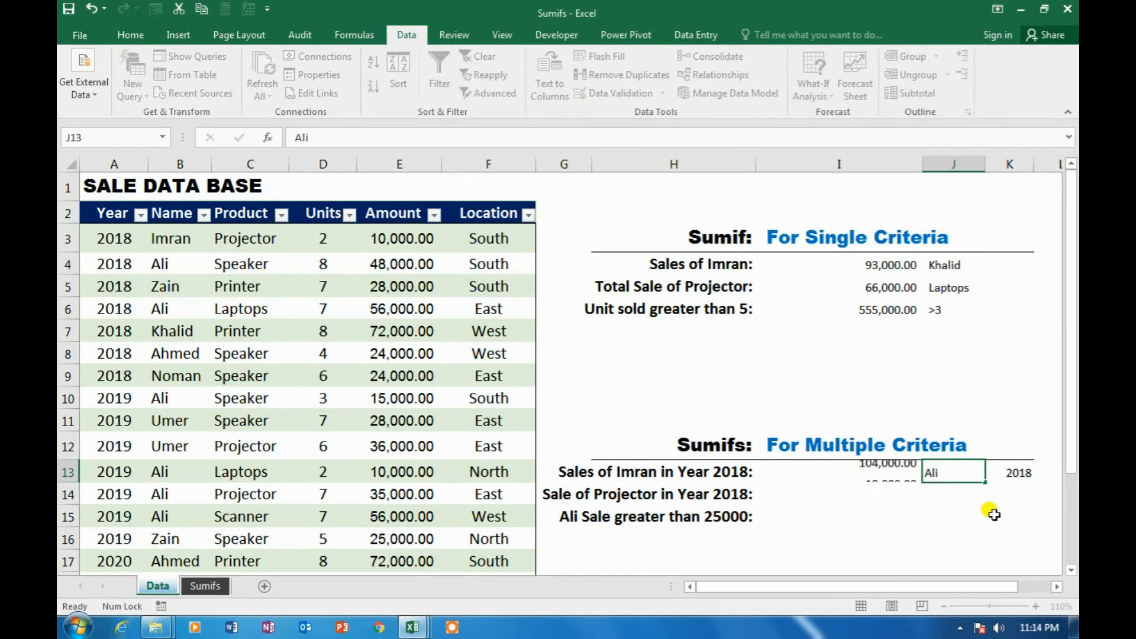
key("Up")
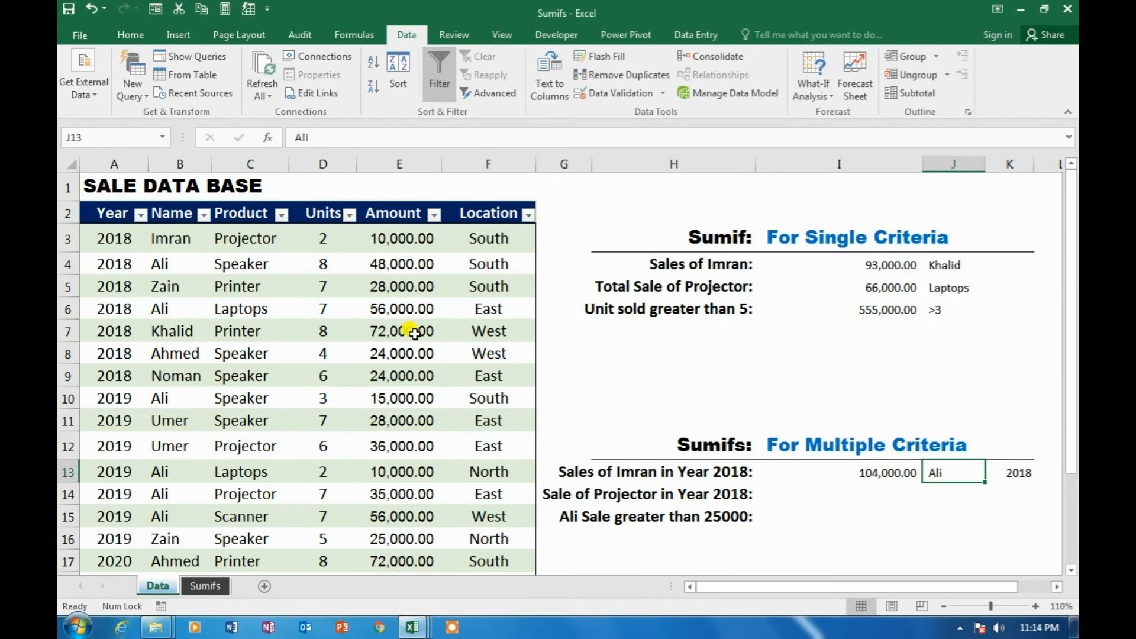
left_click(411, 262)
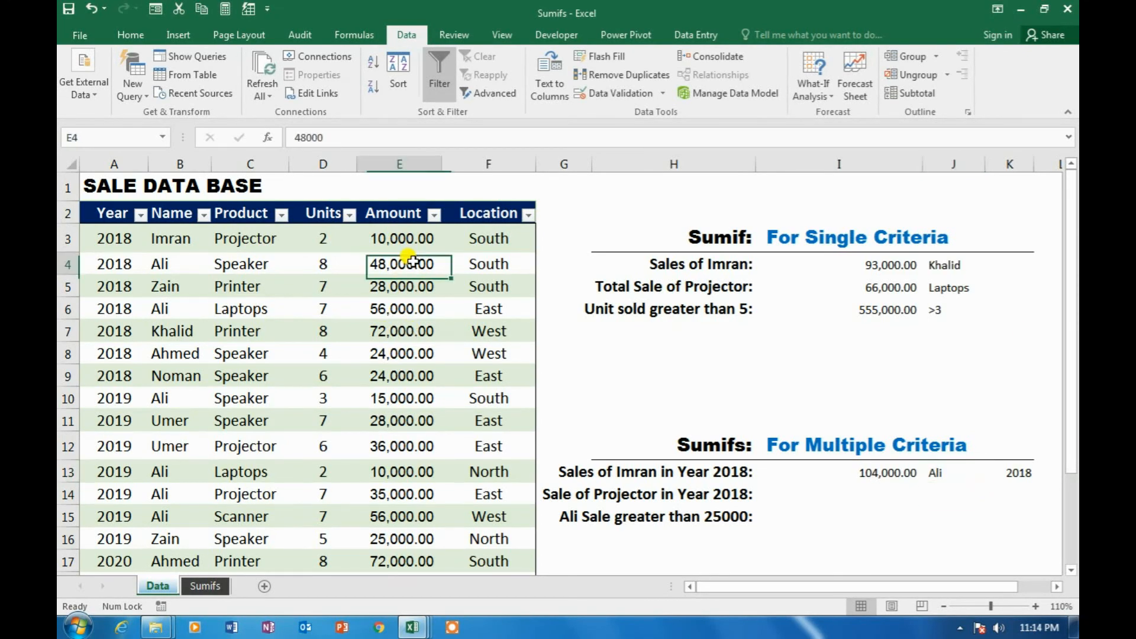
left_click(391, 308, "ctrl")
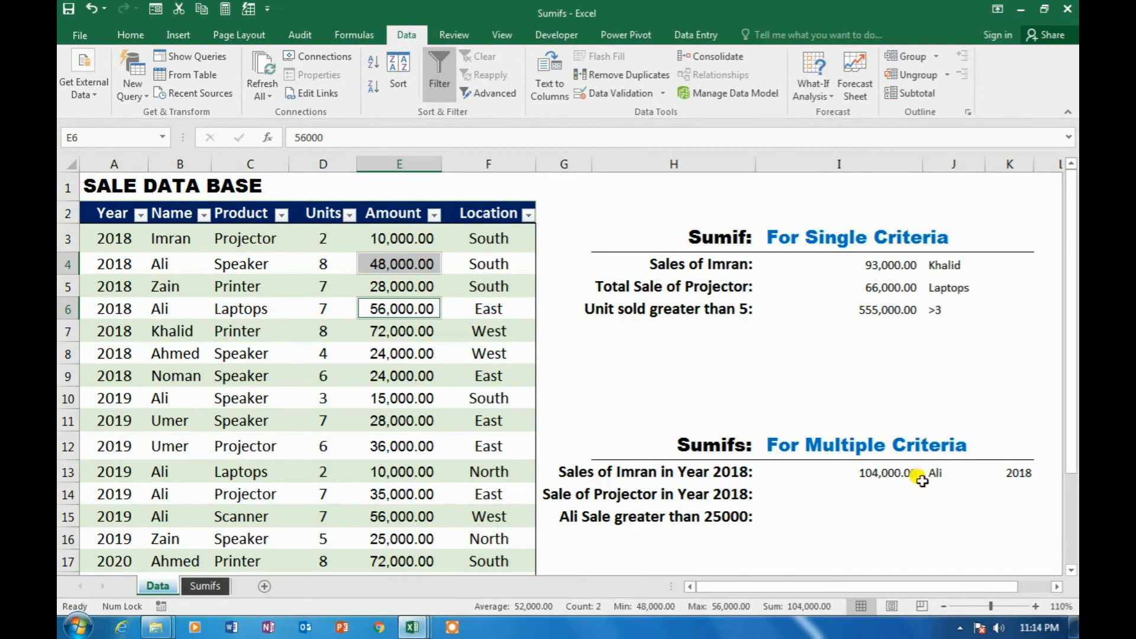
- Enter the criteria Projector in J14 and 2018 in K14 for the second Sumifs row
left_click(871, 492)
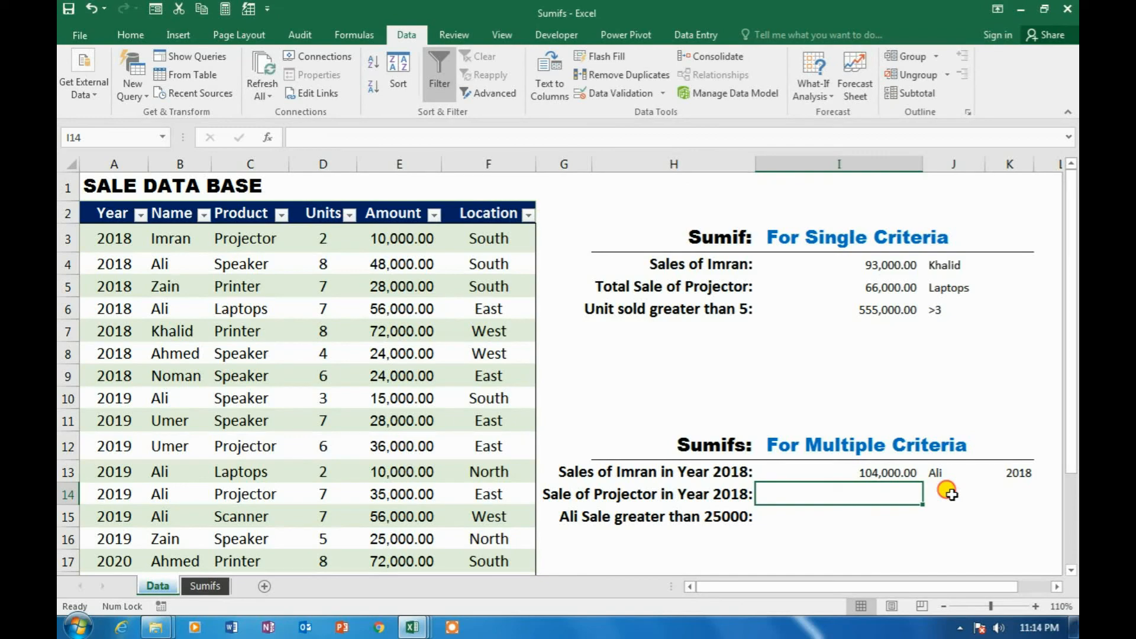
left_click(949, 492)
type("Projector")
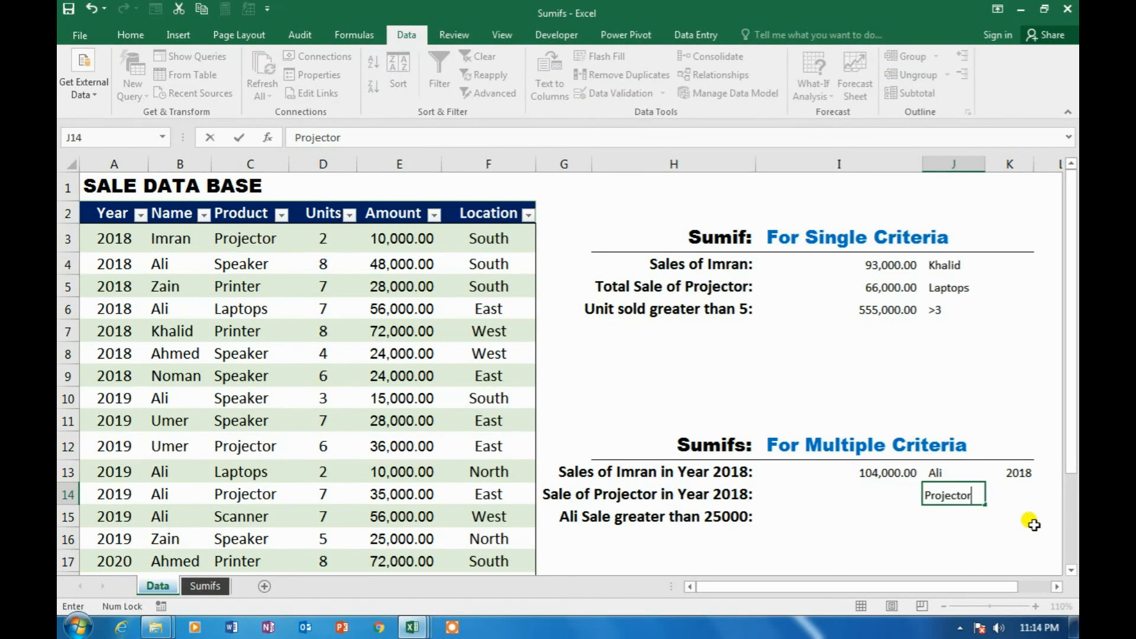
key("Tab")
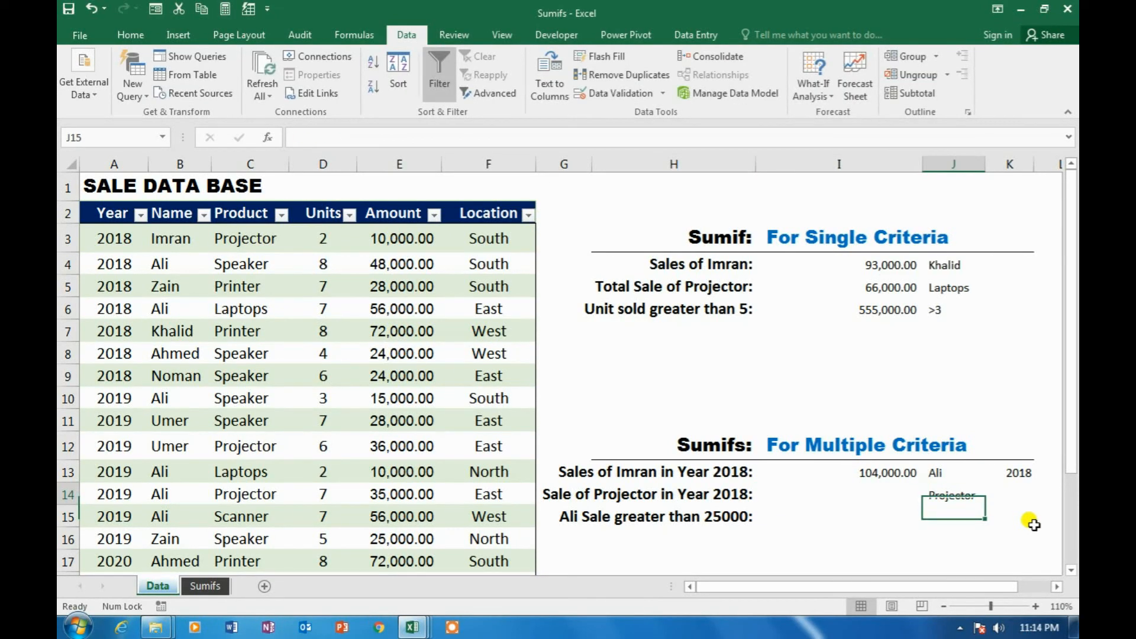
type("201")
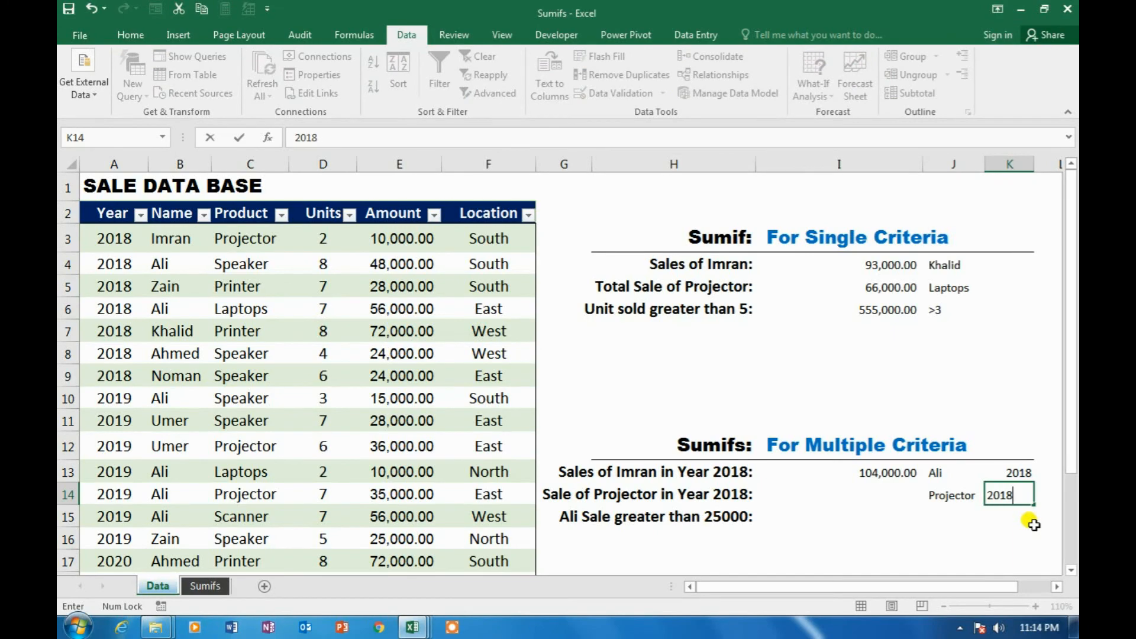
type("8")
key("Return")
- Start a SUMIFS formula in I14 with the amounts E3:E22 as the sum range
key("Up")
key("Left")
key("Left")
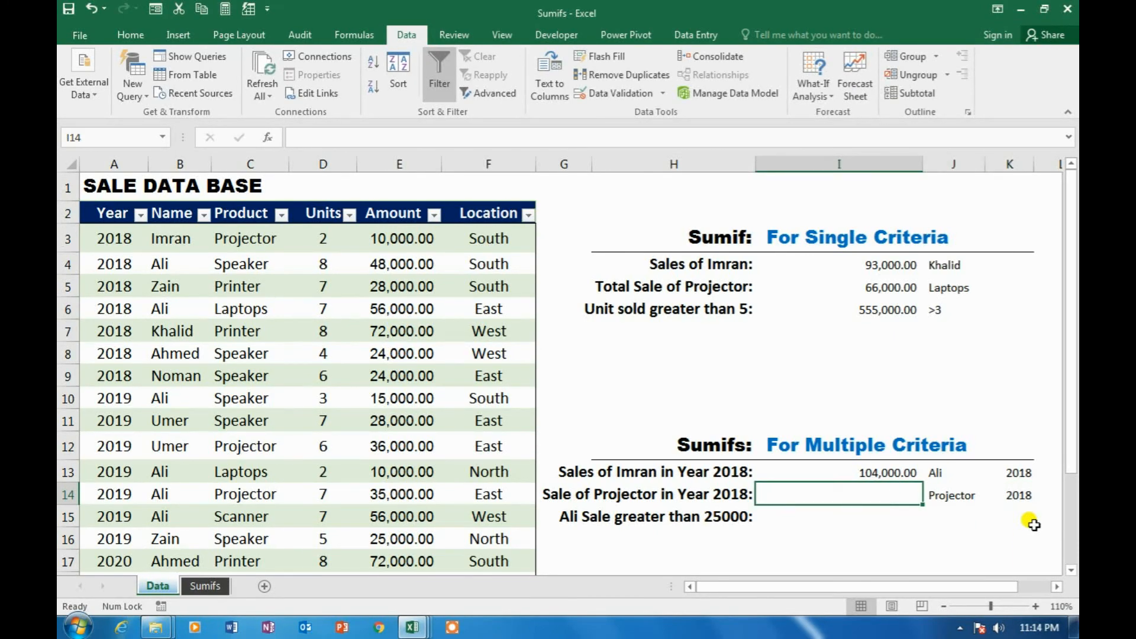
type("=sumifs")
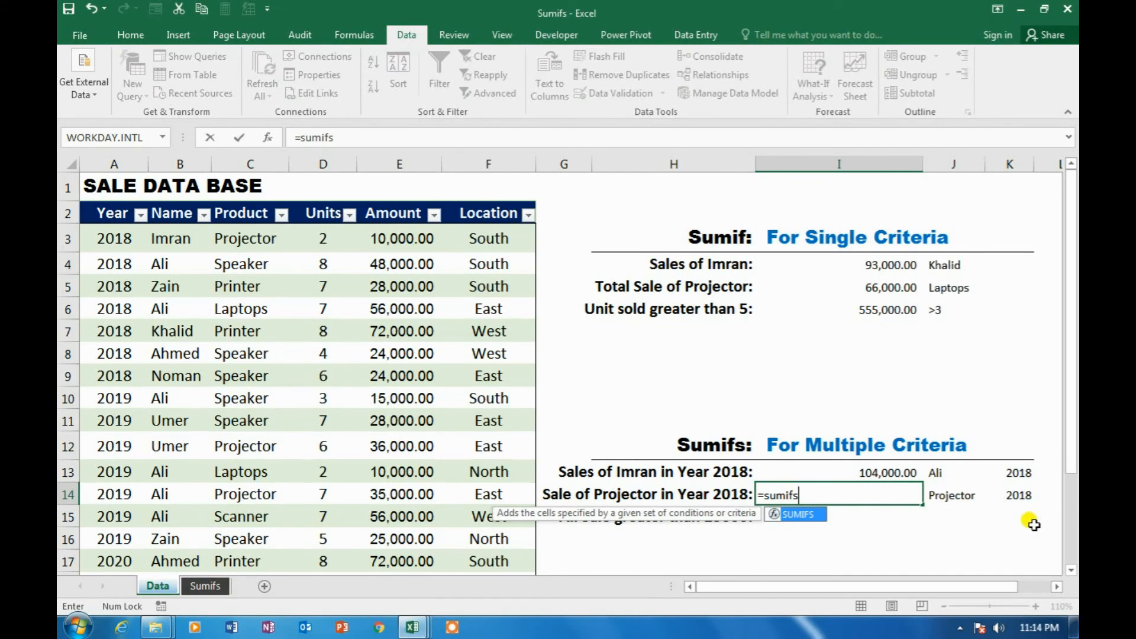
key("Tab")
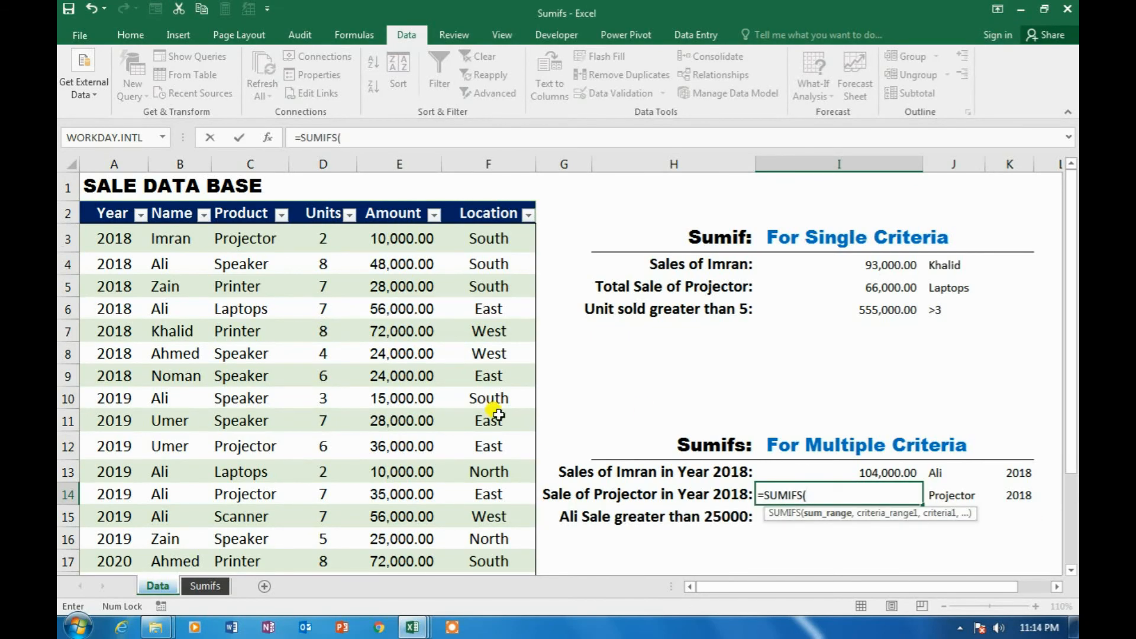
left_click(395, 237)
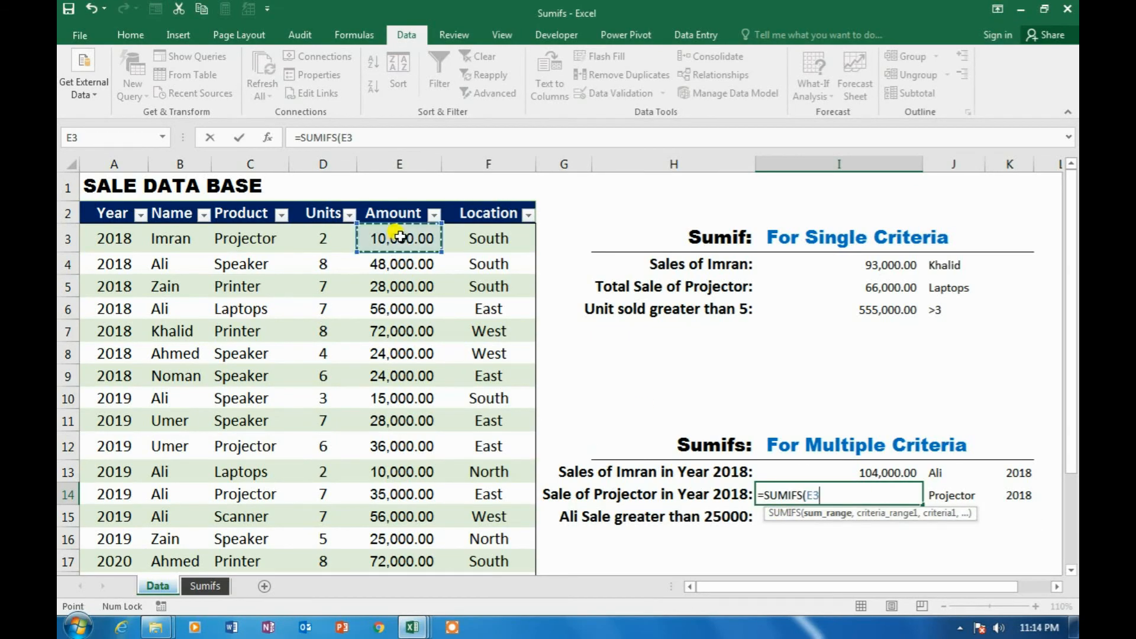
key("ctrl+shift+Down")
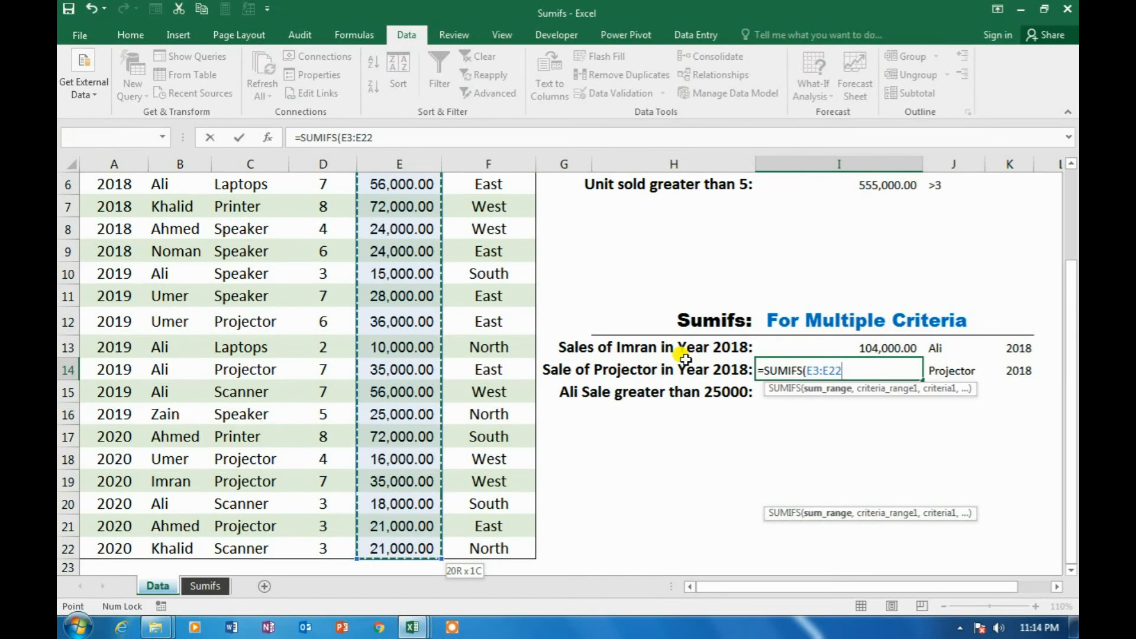
type(",")
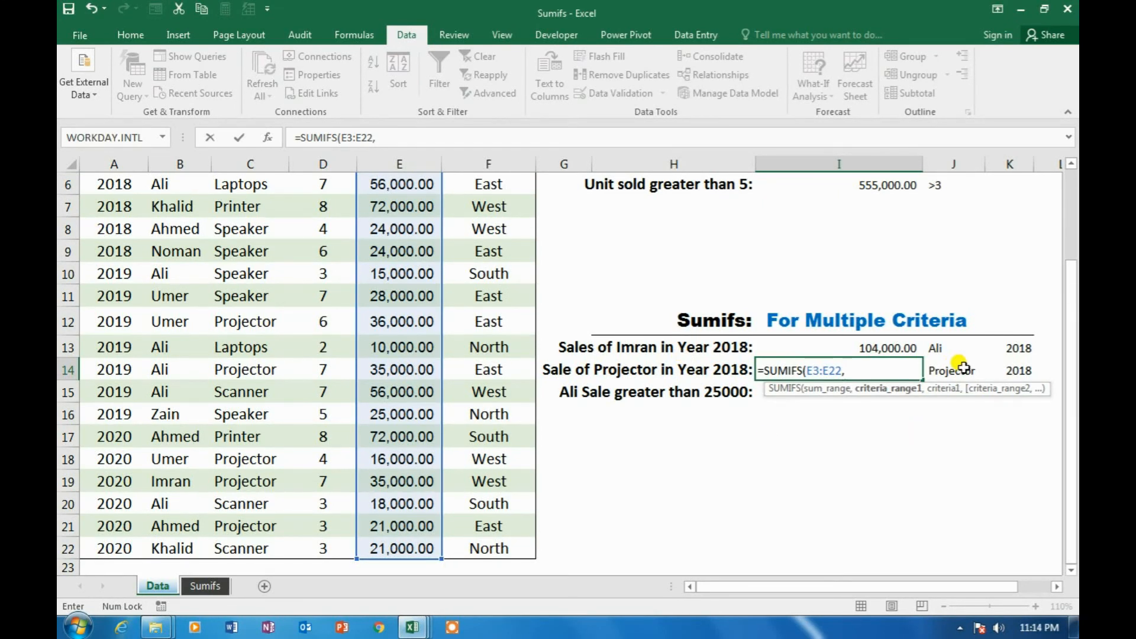
- Add the product column C3:C22 as the first criteria range, with J14 as its criterion
left_click(242, 319)
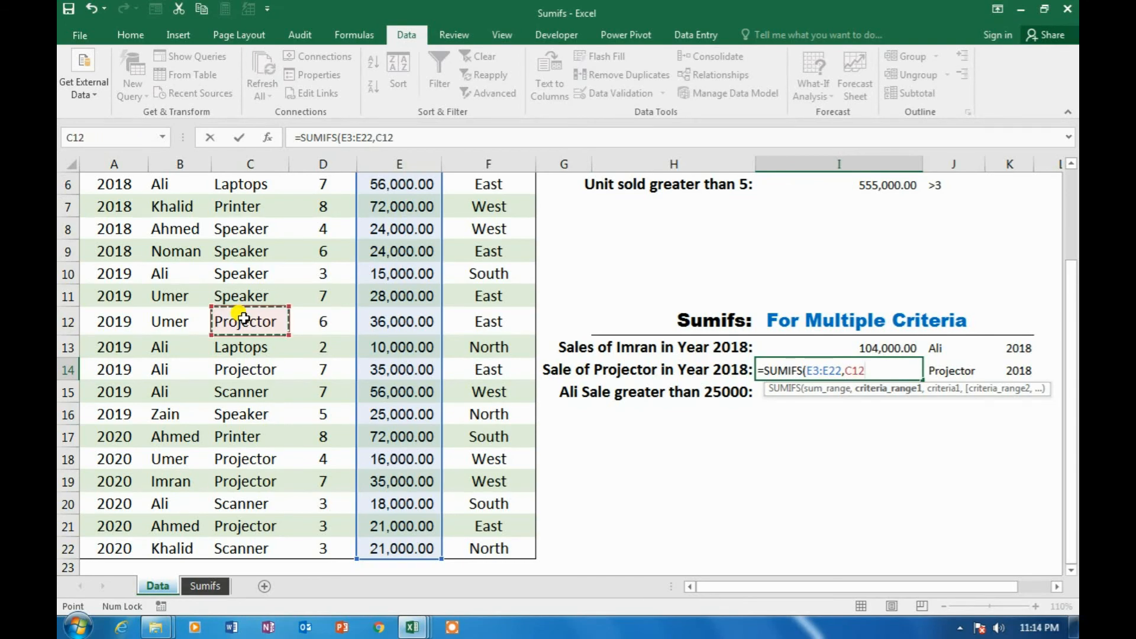
key("ctrl+Up")
key("Down")
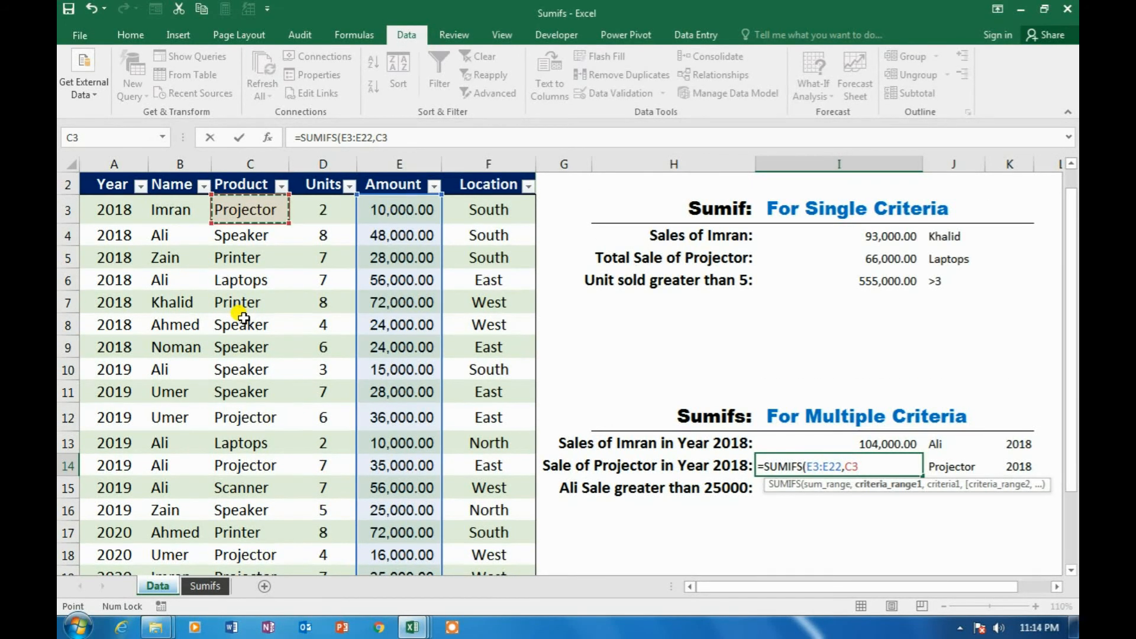
key("ctrl+shift+Down")
type(",")
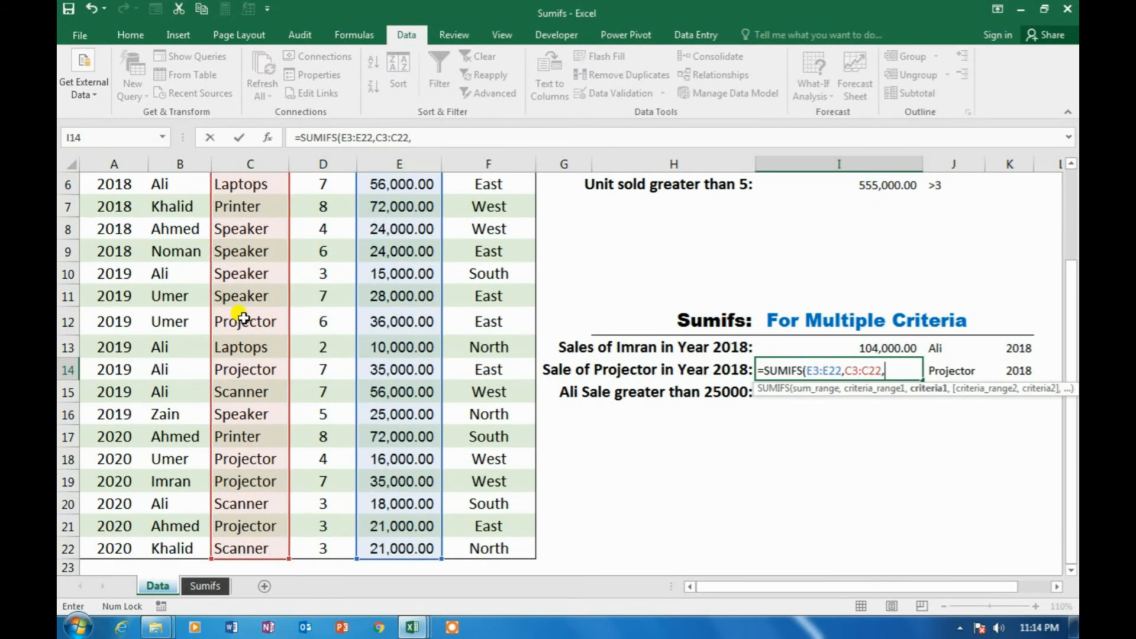
left_click(962, 370)
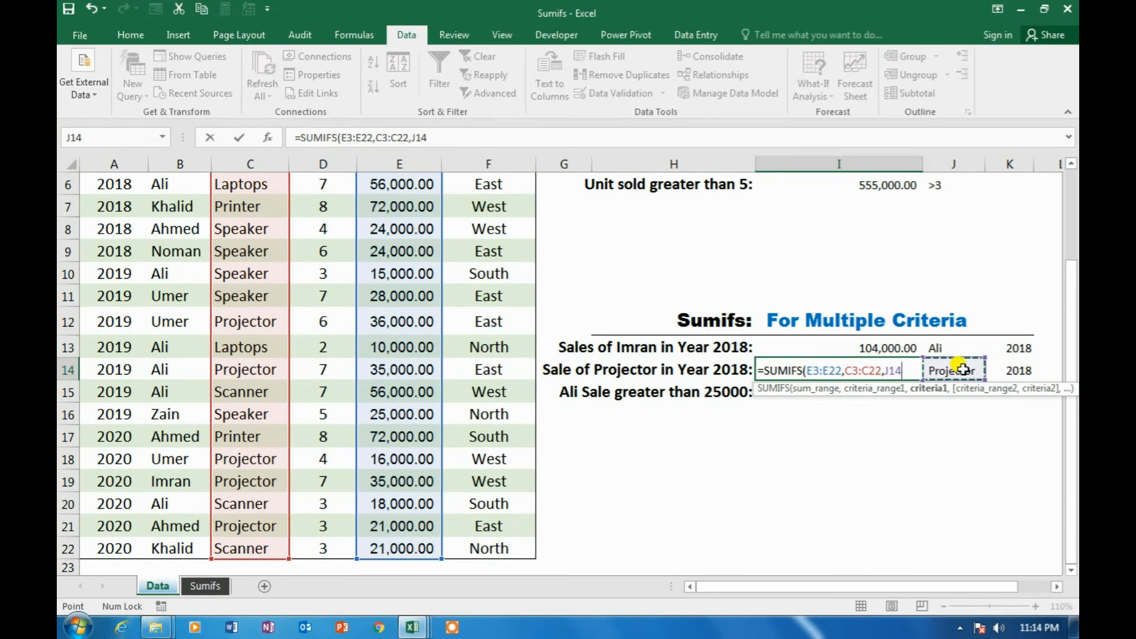
type(",")
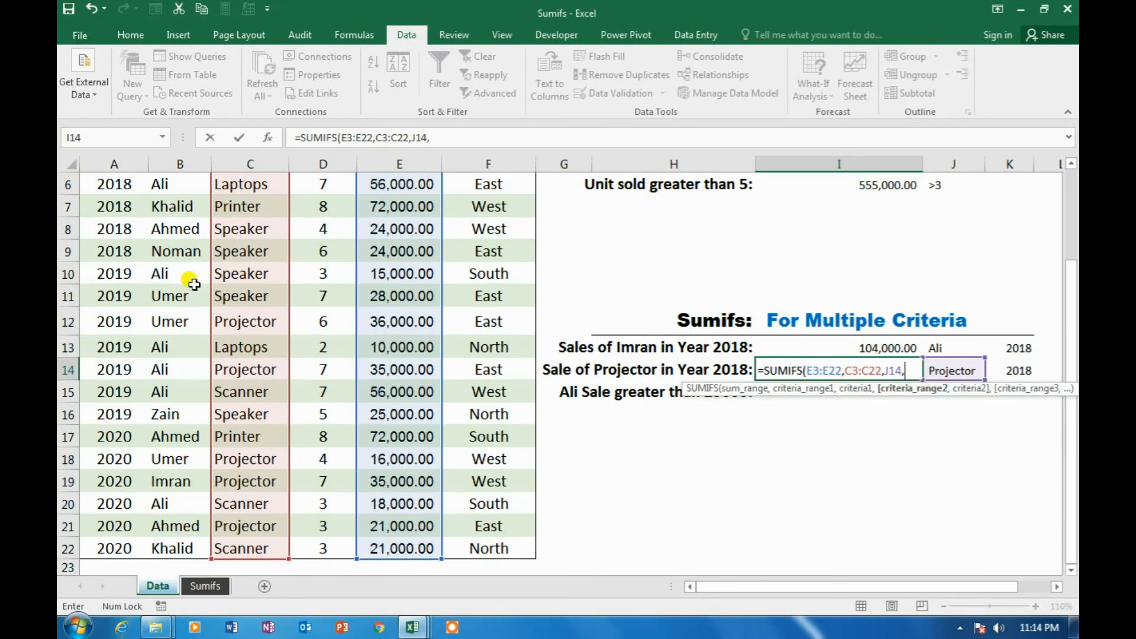
- Add the year column A3:A22 as the second criteria range with K14 as its criterion, and complete the I14 formula
left_click(129, 290)
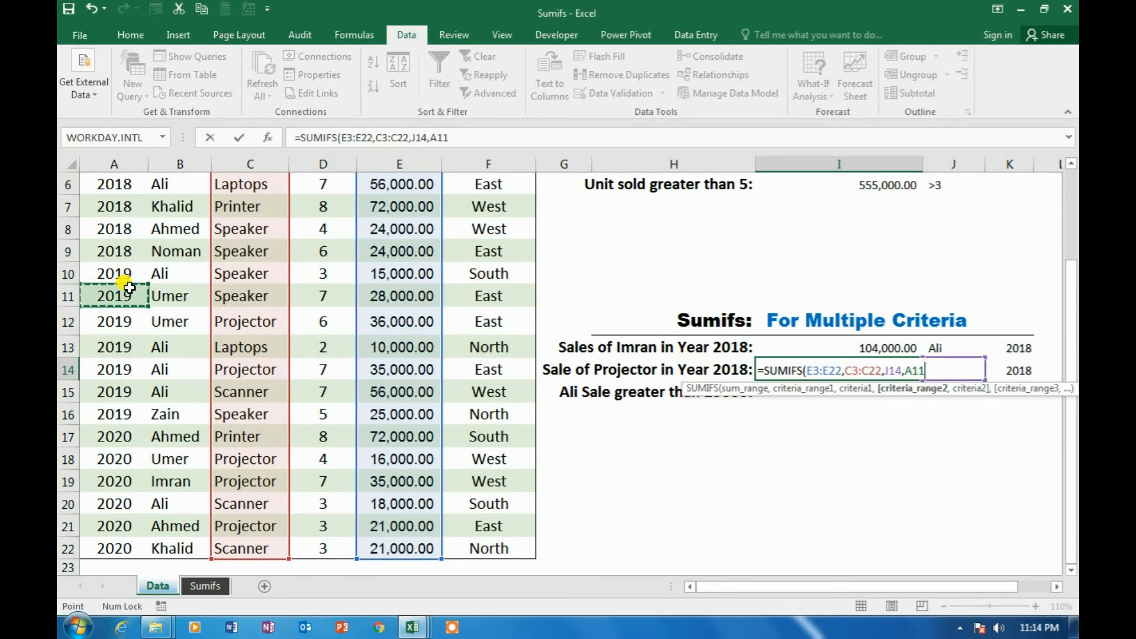
key("ctrl+Up")
key("Down")
key("Down")
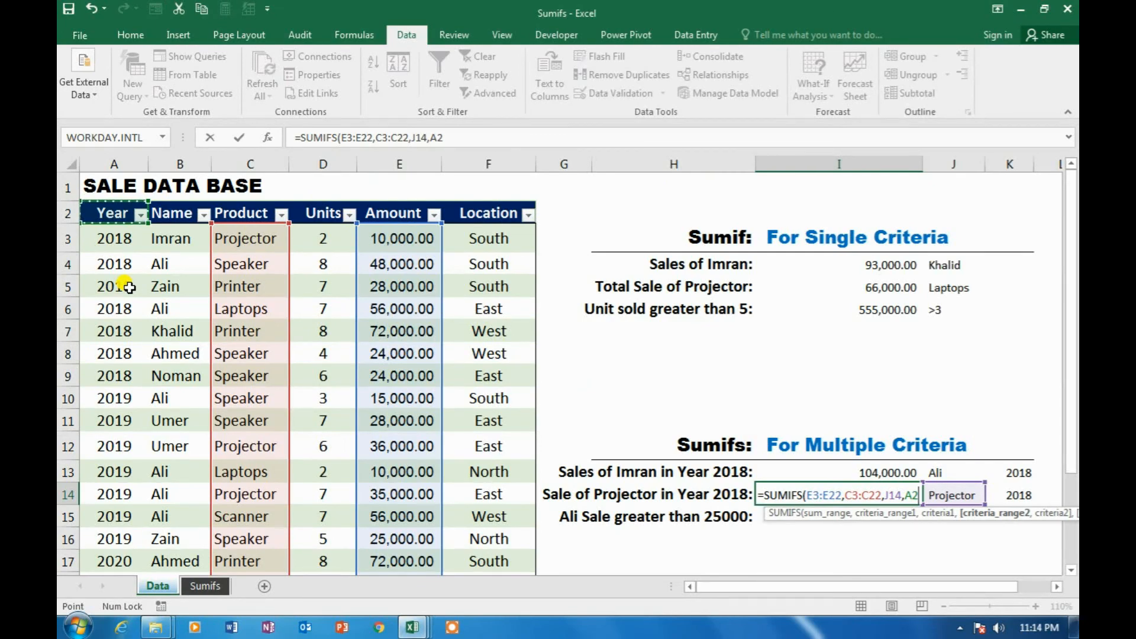
key("ctrl+shift+Down")
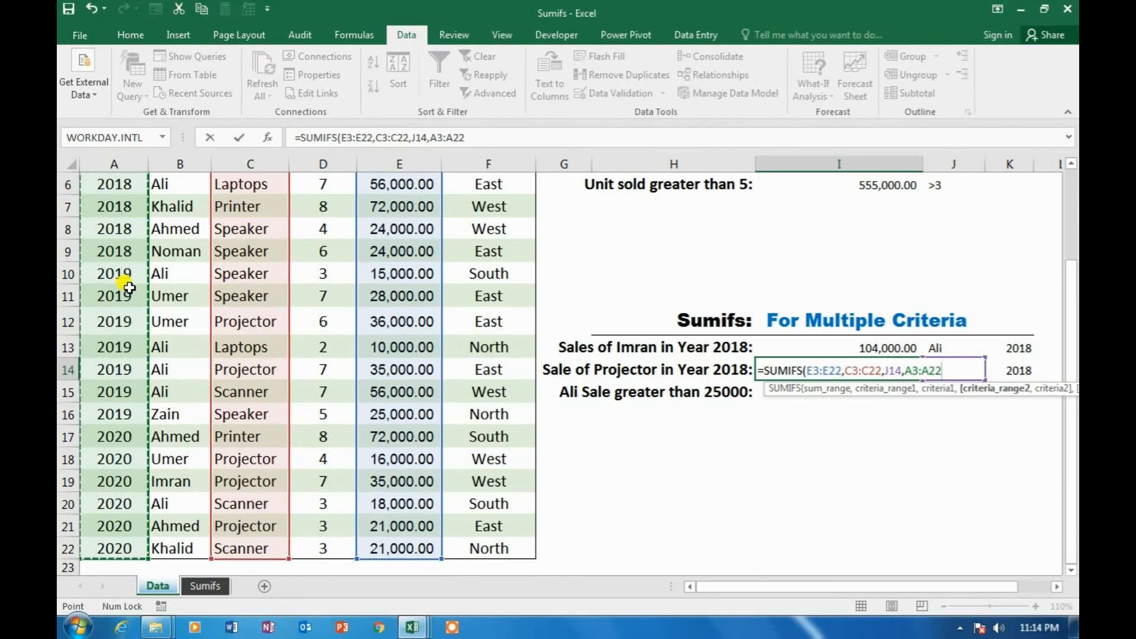
type(",")
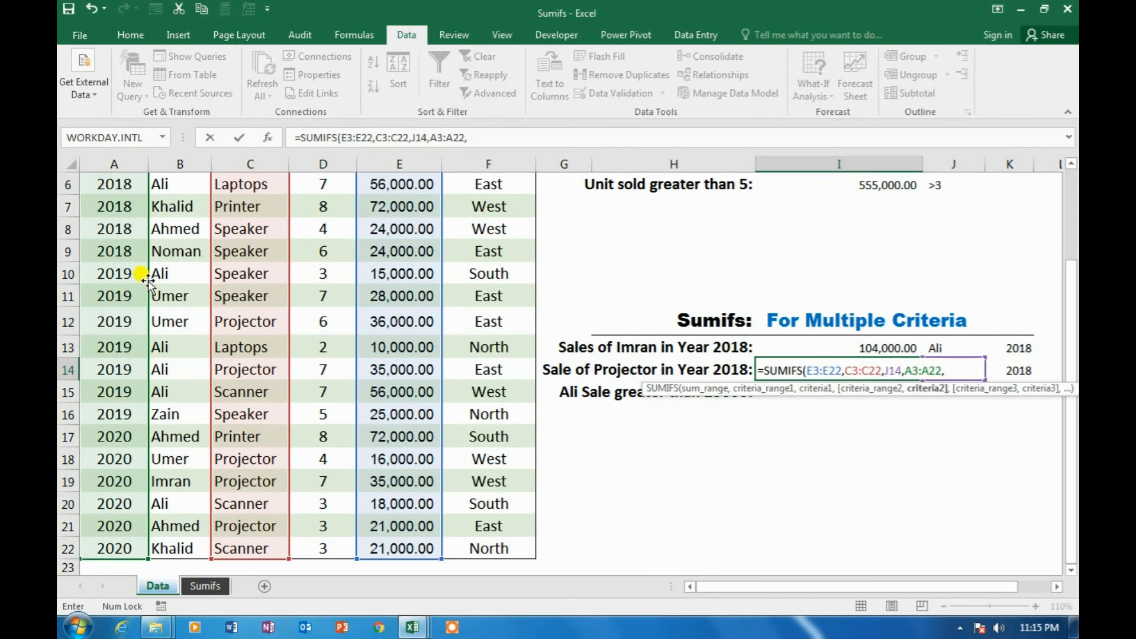
left_click(1017, 369)
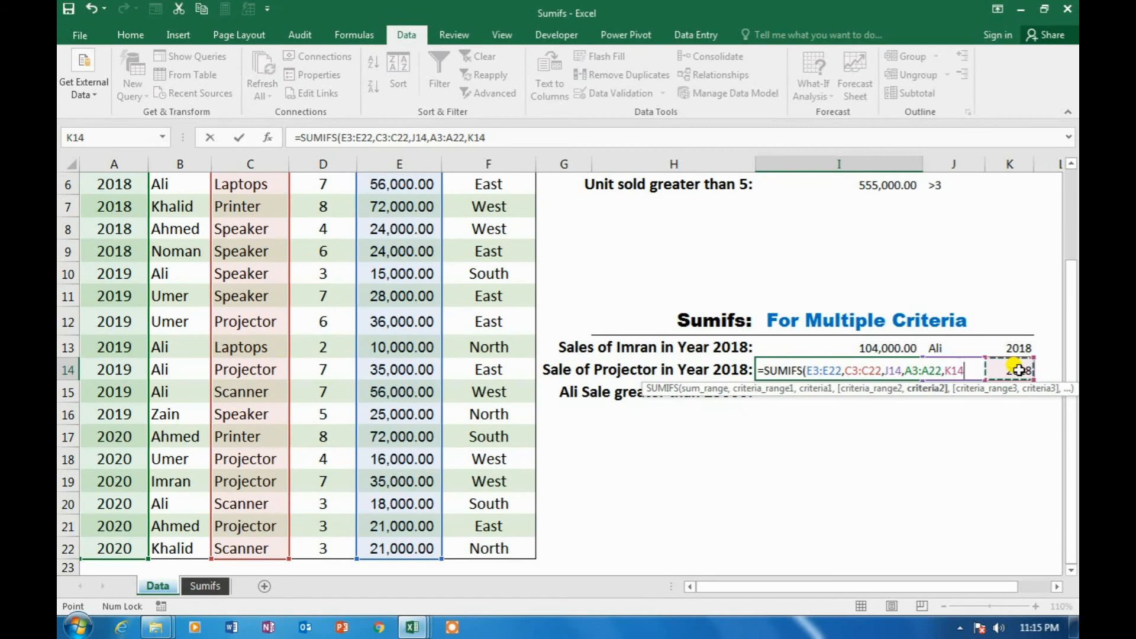
type(")")
key("Return")
- Compare the I14 result with the amount of the 2018 Projector record in E3
key("Up")
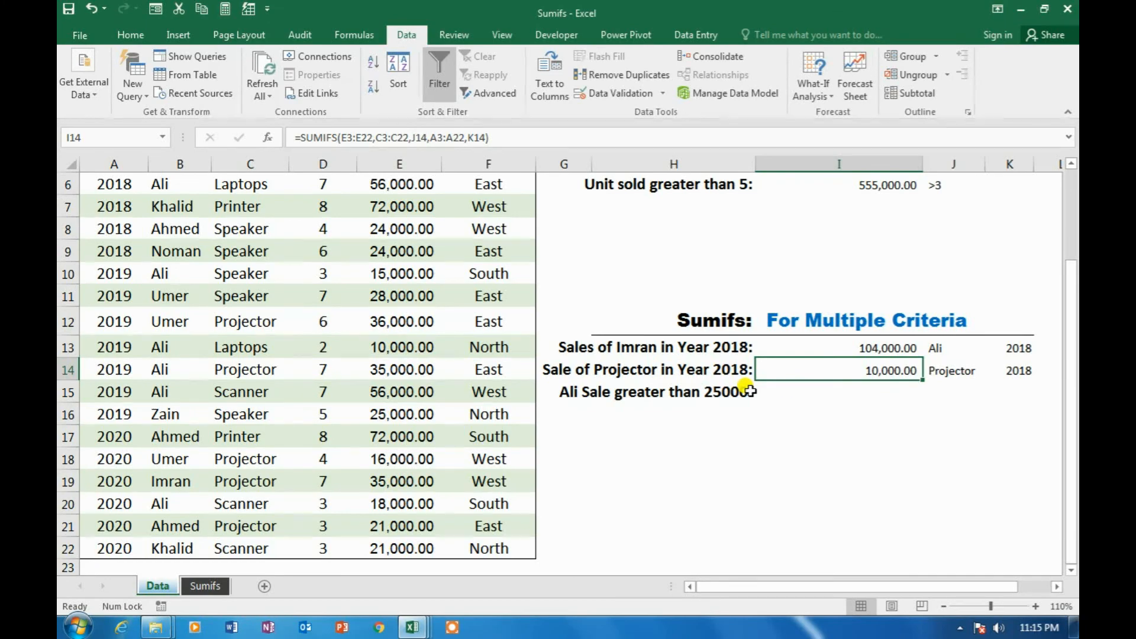
scroll(757, 390, "up", 2)
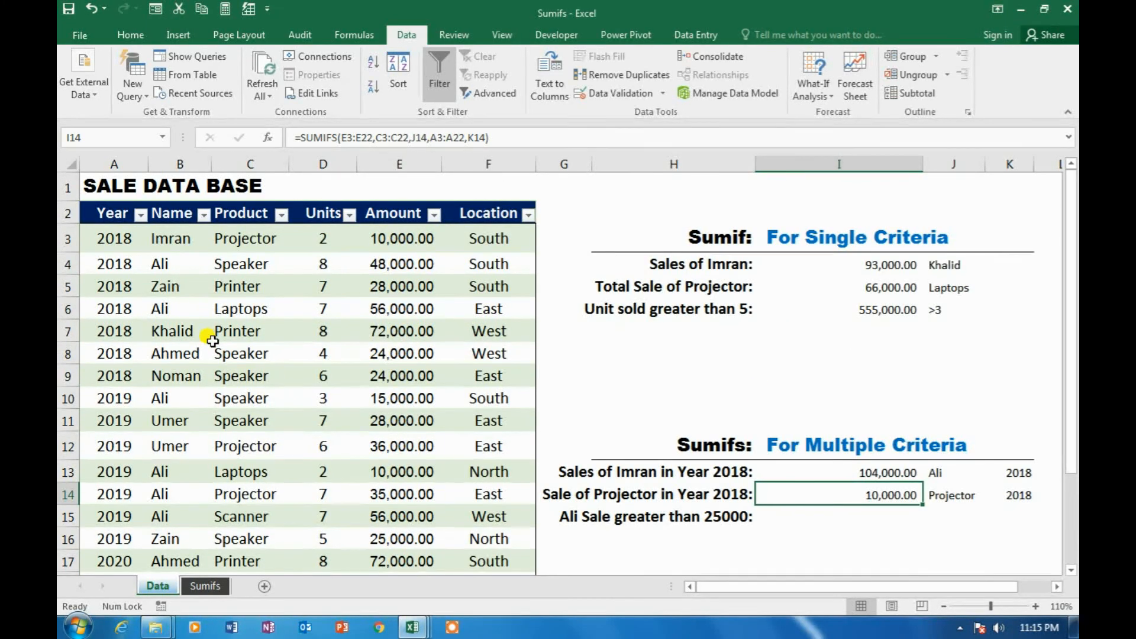
left_click(402, 239)
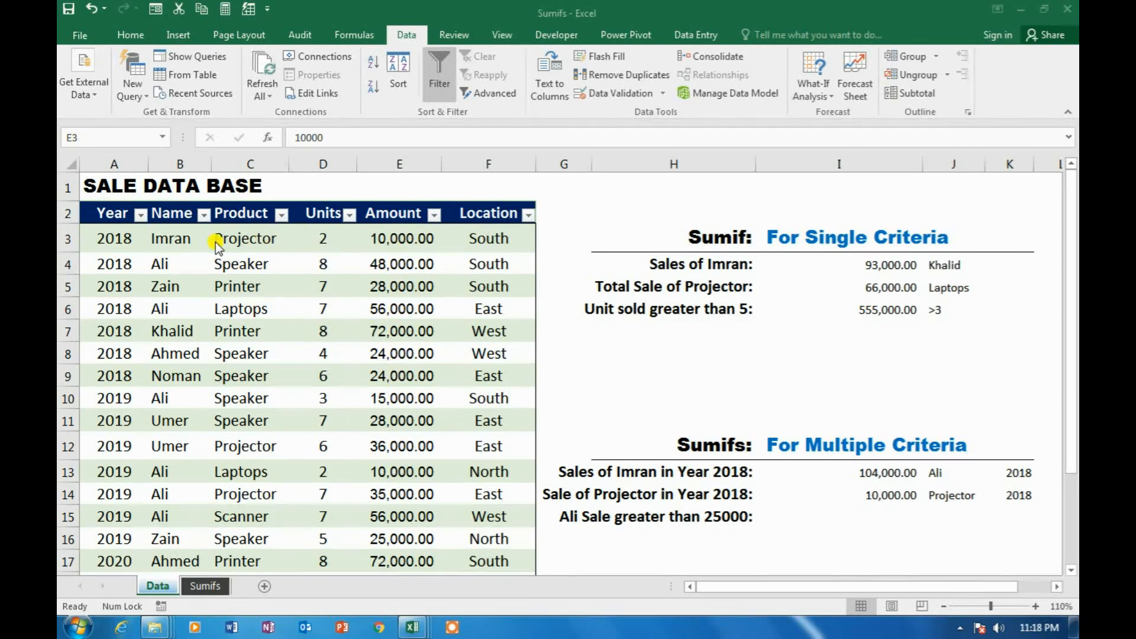
- Change the product criterion in J14 to Speaker
left_click(946, 489)
left_click(946, 490)
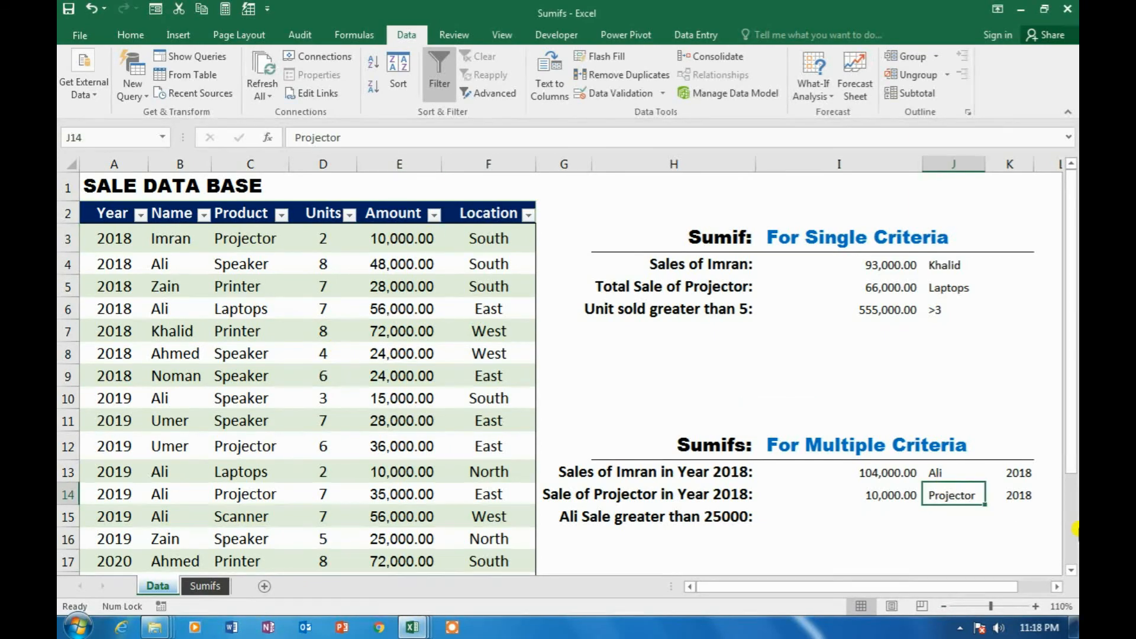
type("Speaker")
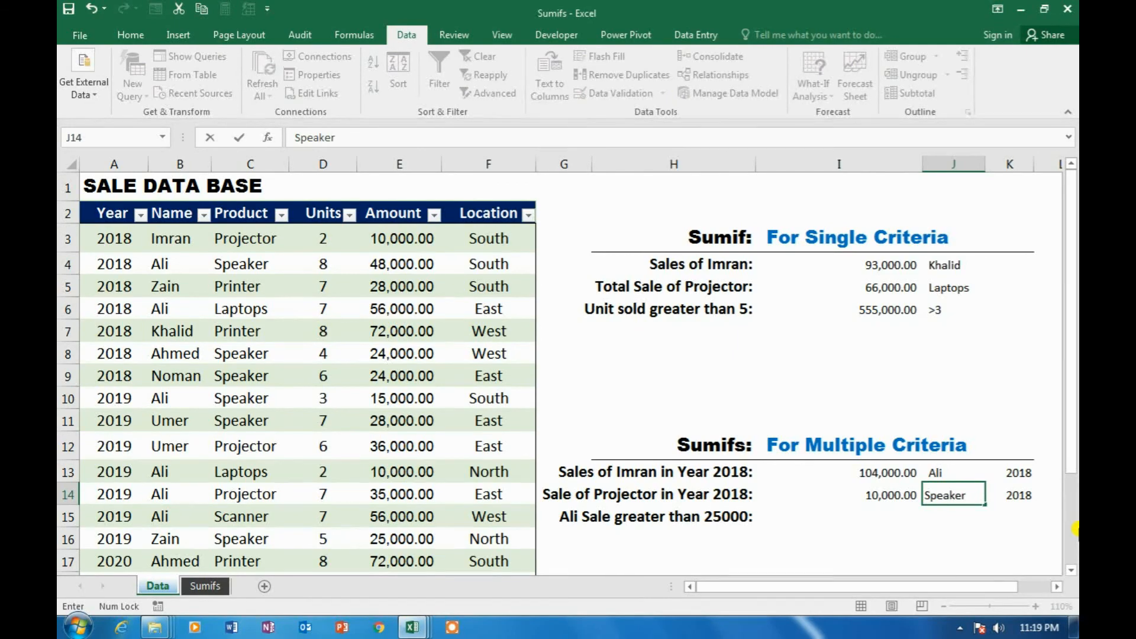
key("Return")
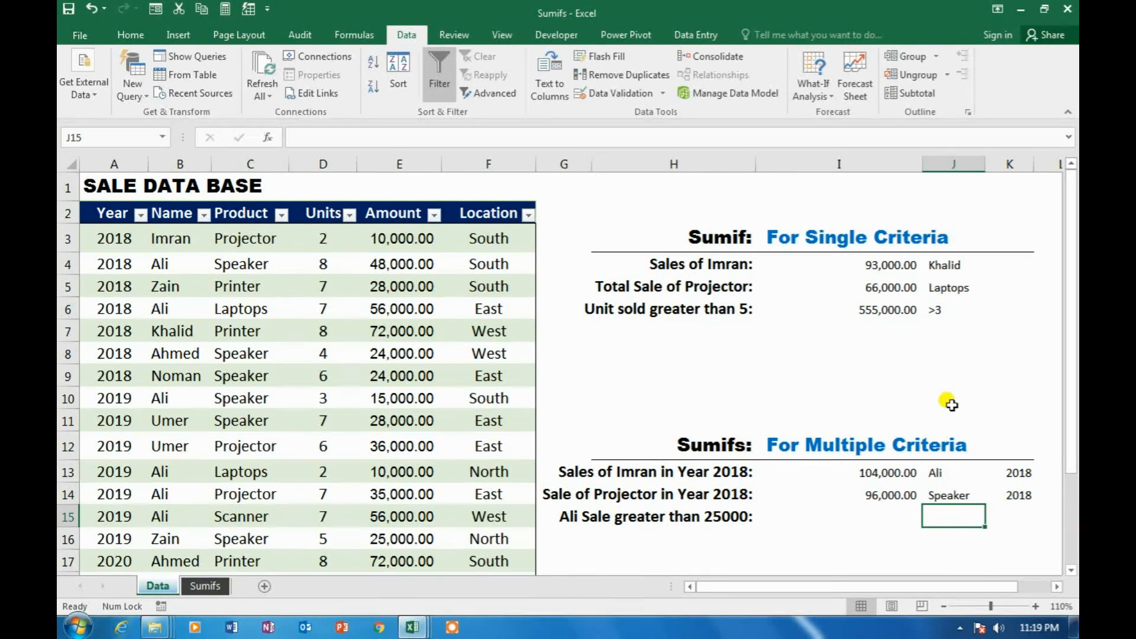
- Verify the 2018 Speaker total by selecting the matching amounts E4, E8 and E9 together
left_click(391, 264)
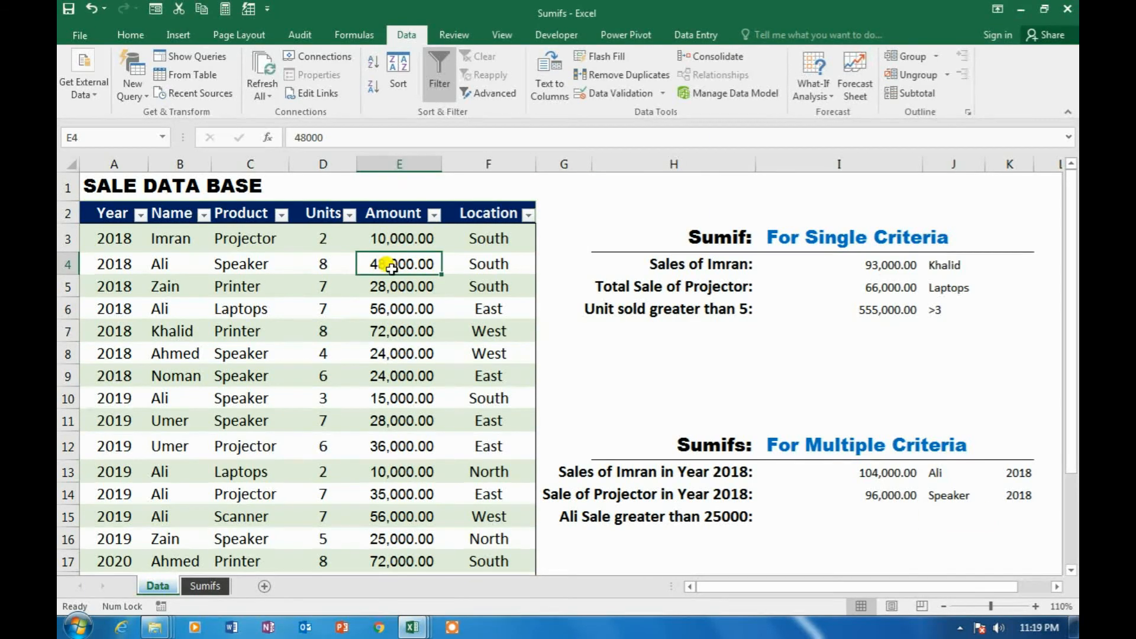
left_click(417, 353, "ctrl")
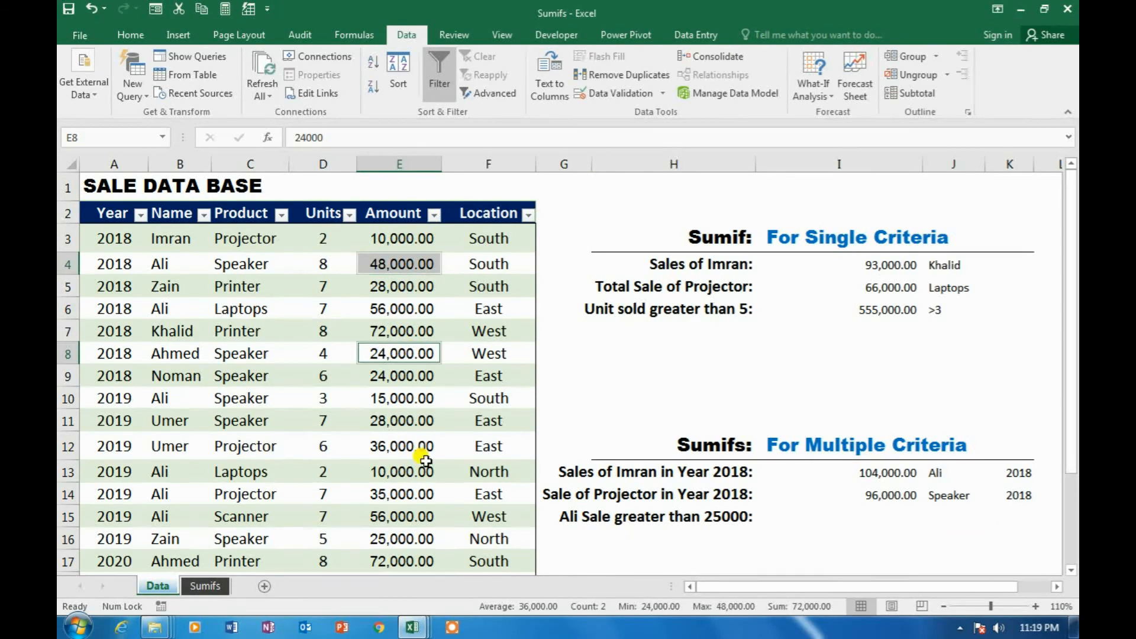
left_click(416, 374, "ctrl")
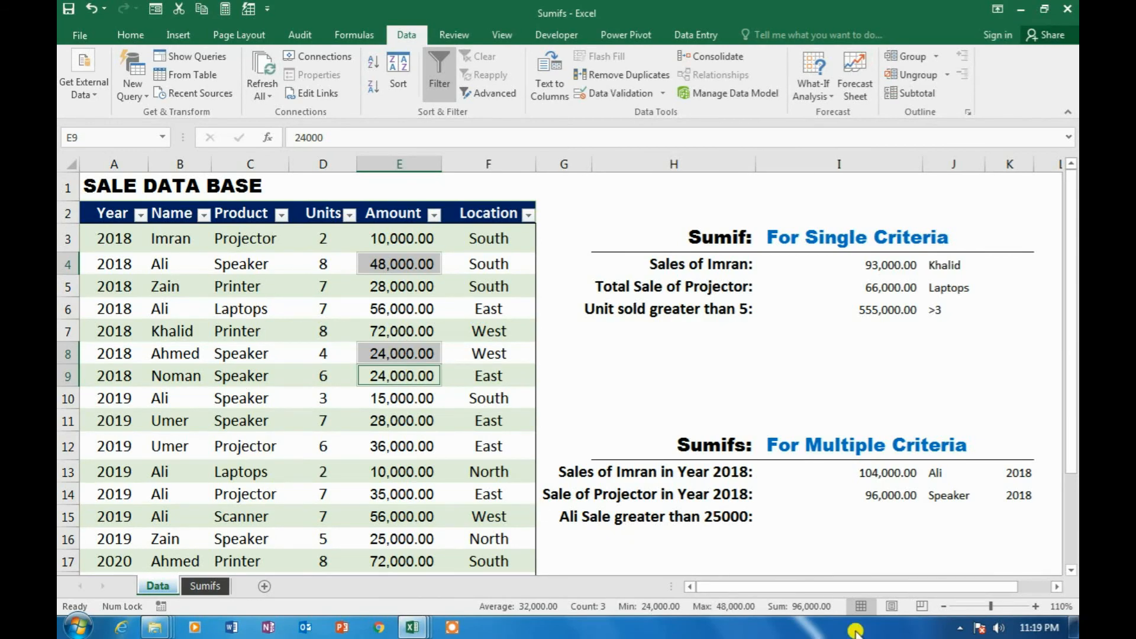
- Enter the third Sumifs row's criteria: the salesperson's name from the H15 label in J15 and >25000 in K15
left_click(1003, 513)
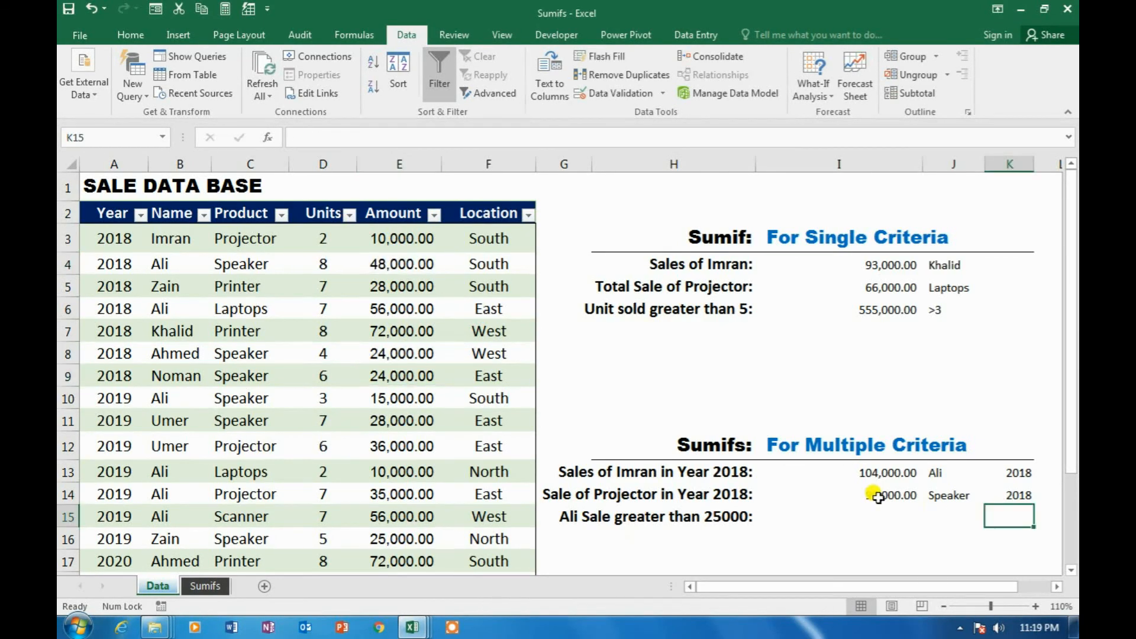
left_click(885, 512)
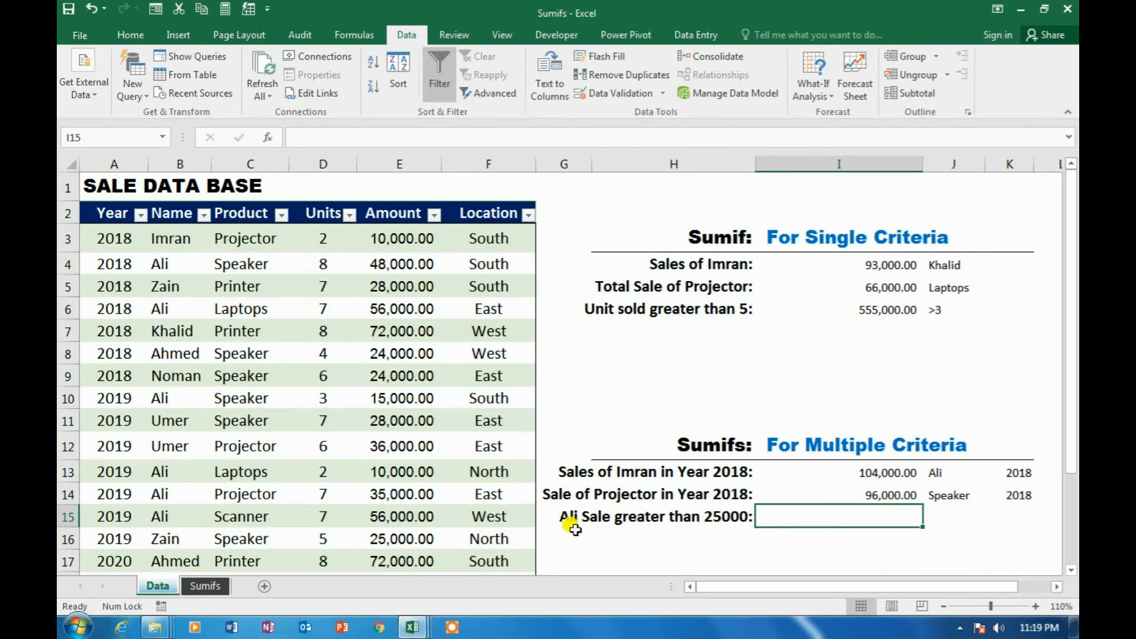
left_click(929, 520)
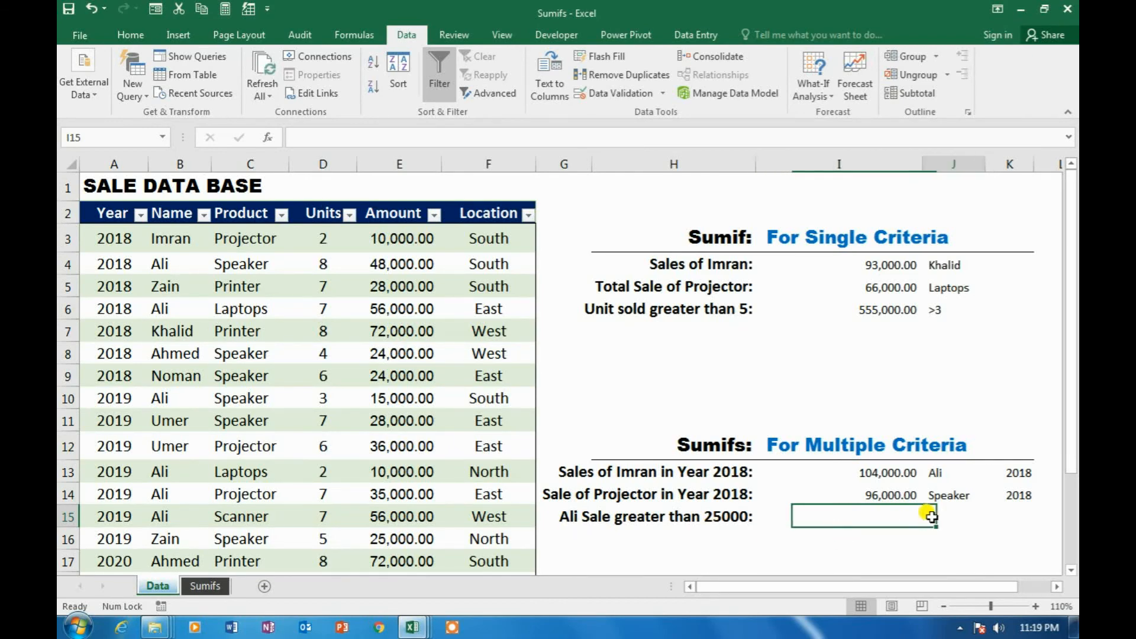
type("a")
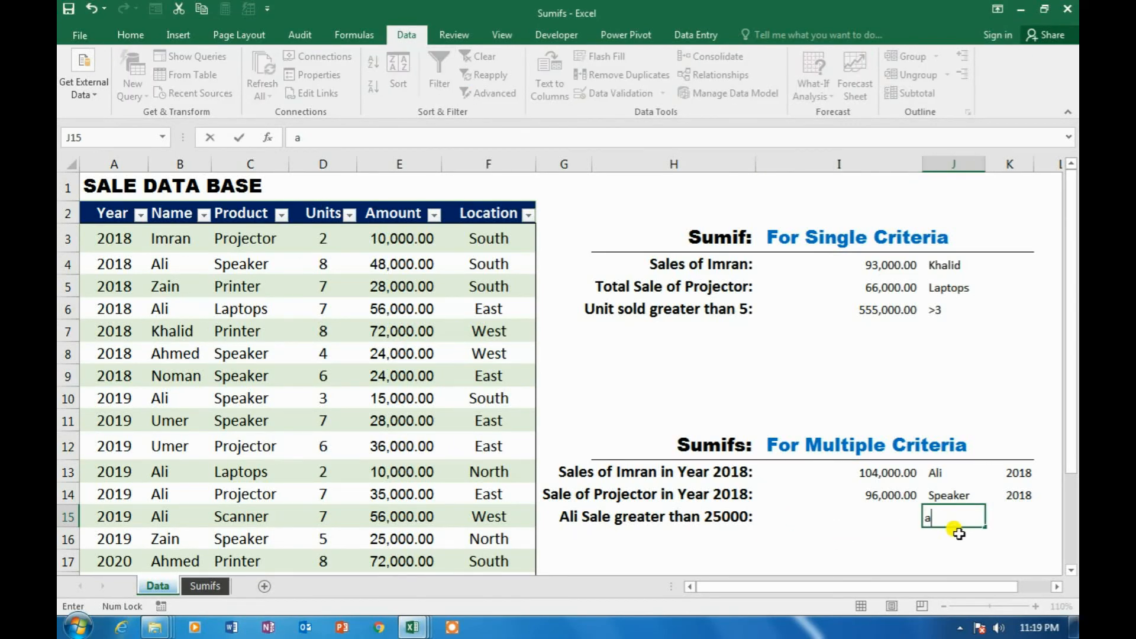
type("liAli")
key("Tab")
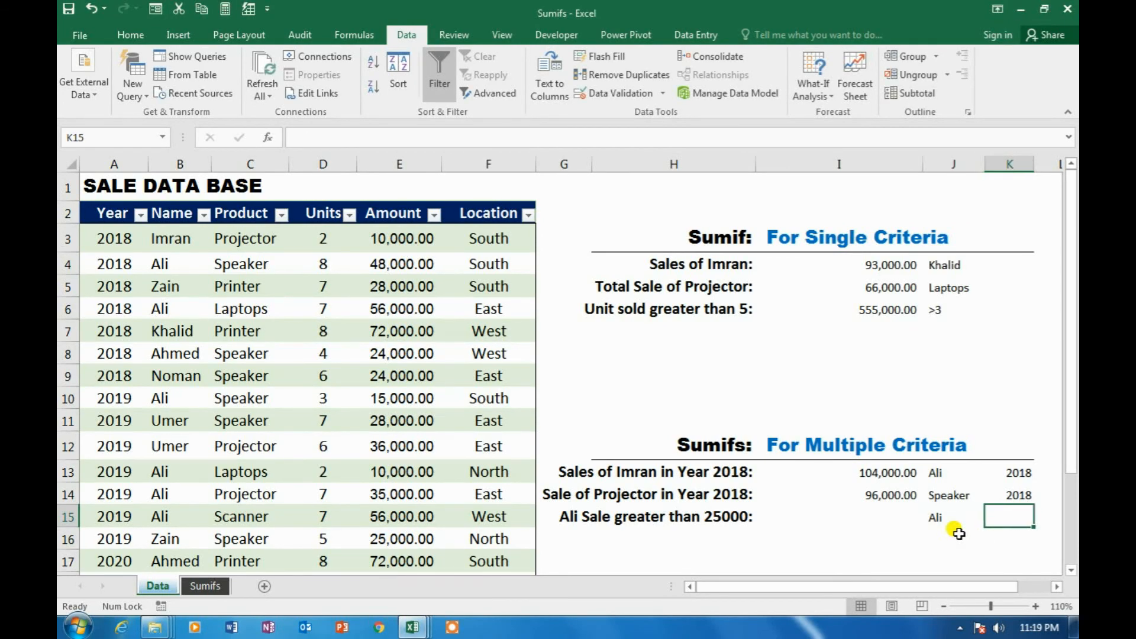
type(">25000")
key("Return")
- Begin a SUMIFS formula in I15 with the amounts E3:E22 as the sum range
key("Left")
key("Up")
key("Left")
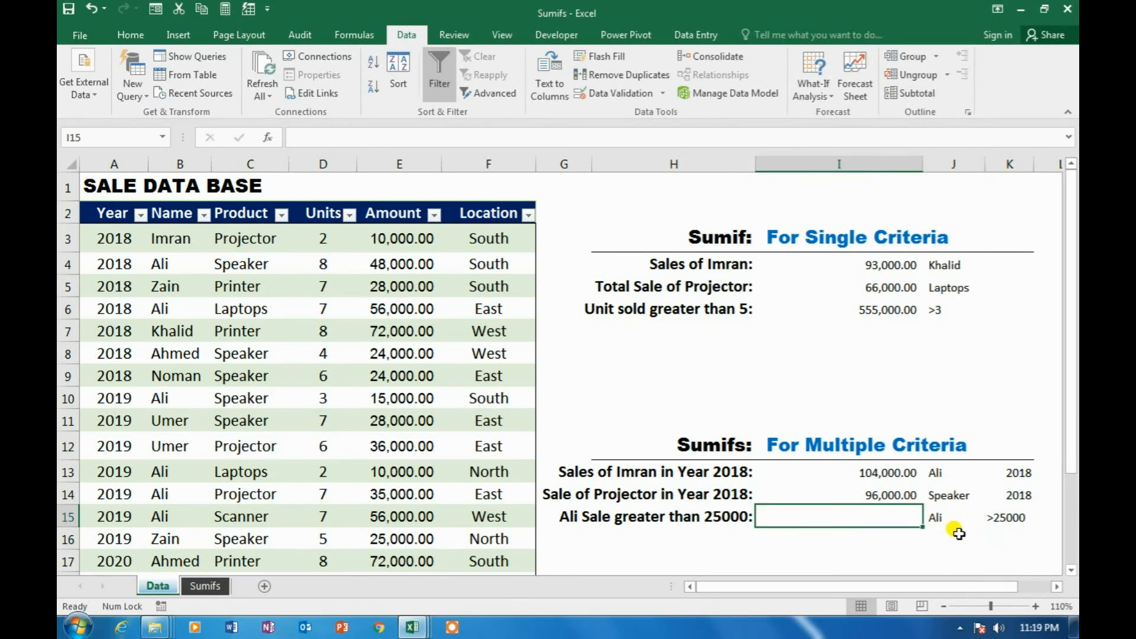
type("=si")
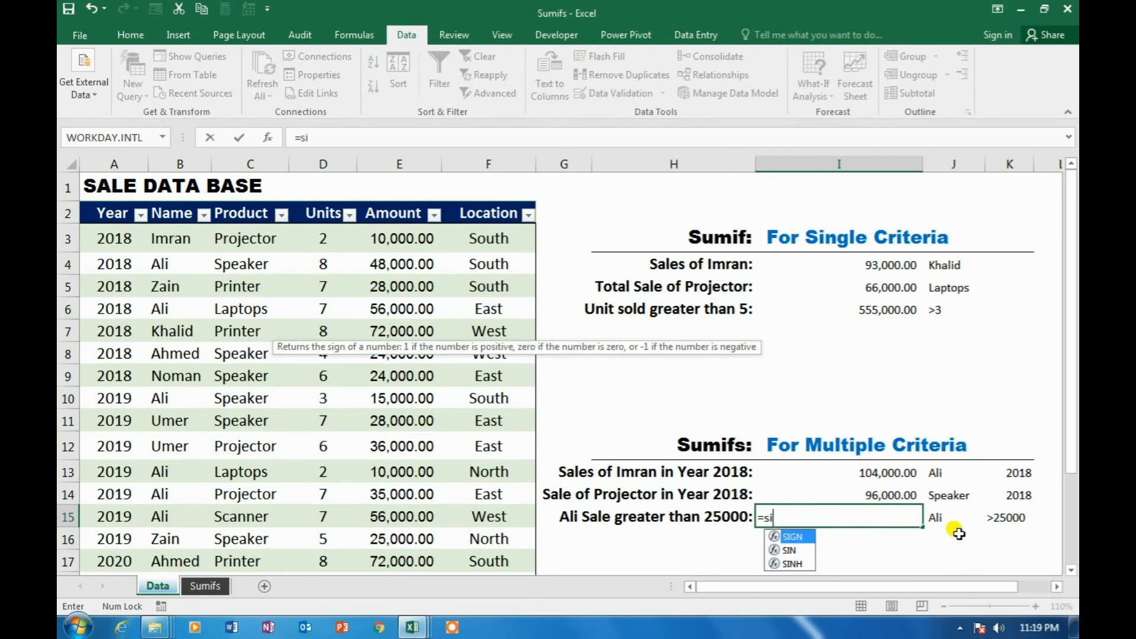
key("BackSpace")
type("umifs")
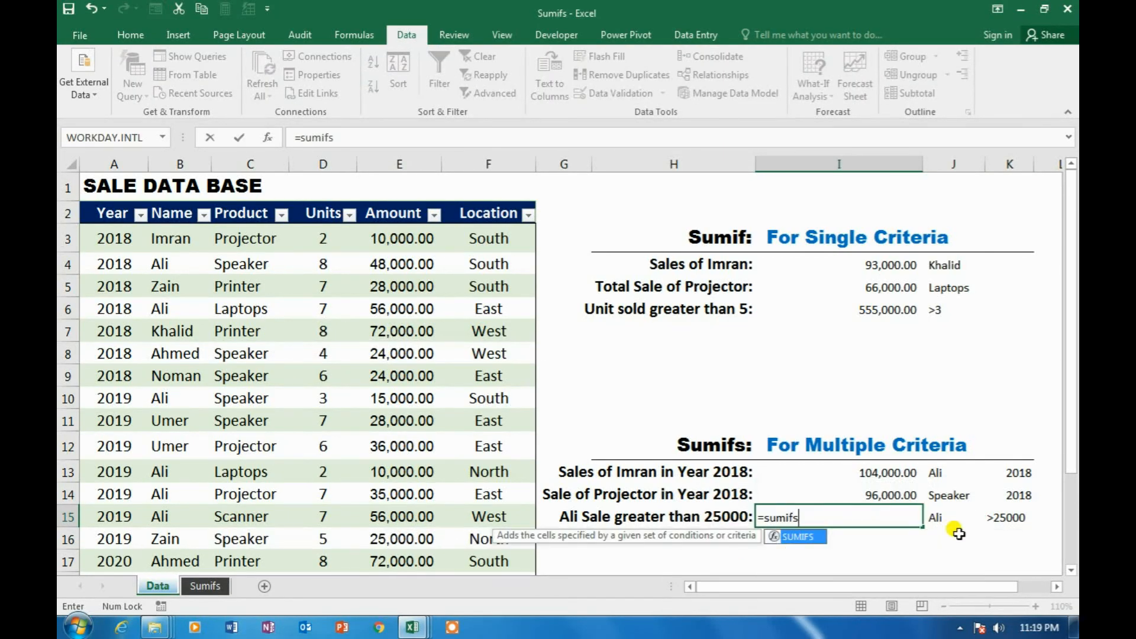
key("Tab")
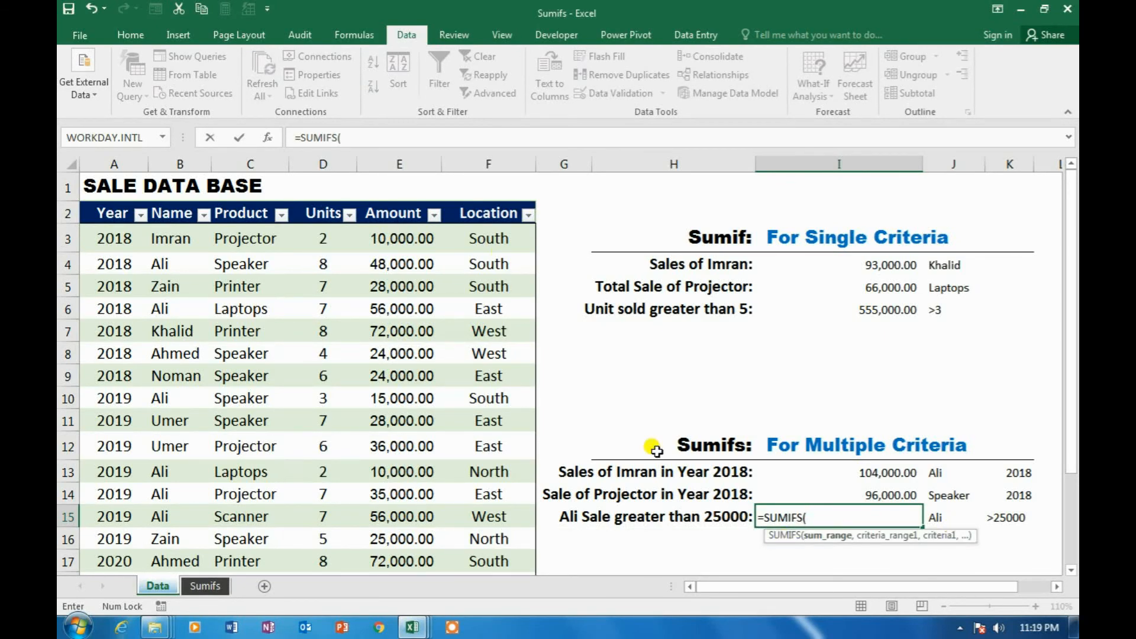
left_click(421, 240)
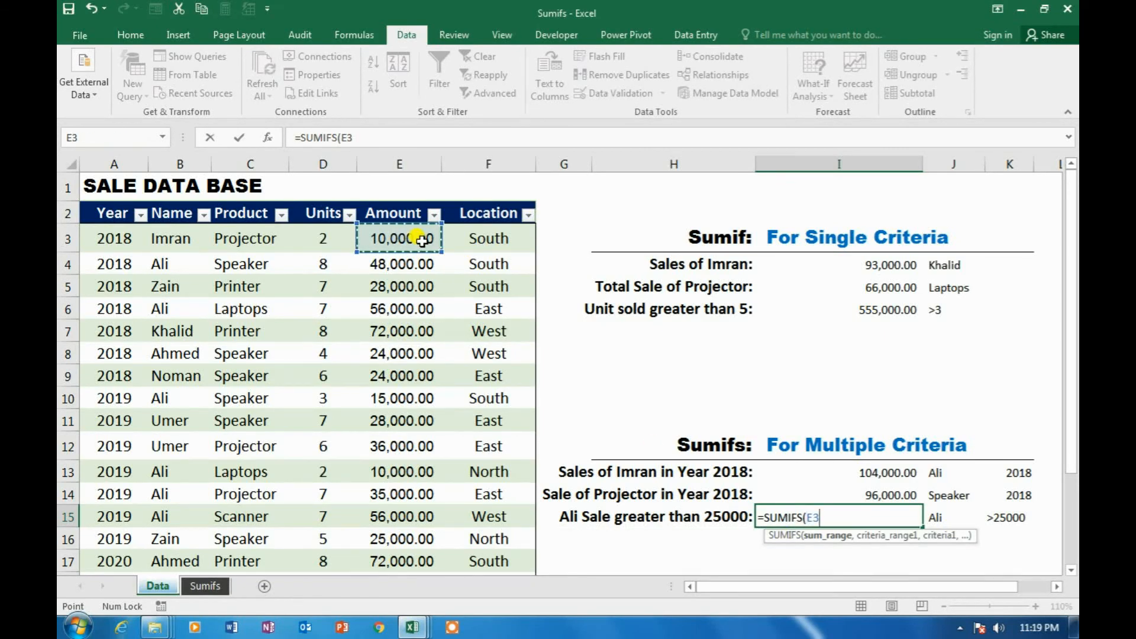
key("ctrl+shift+Down")
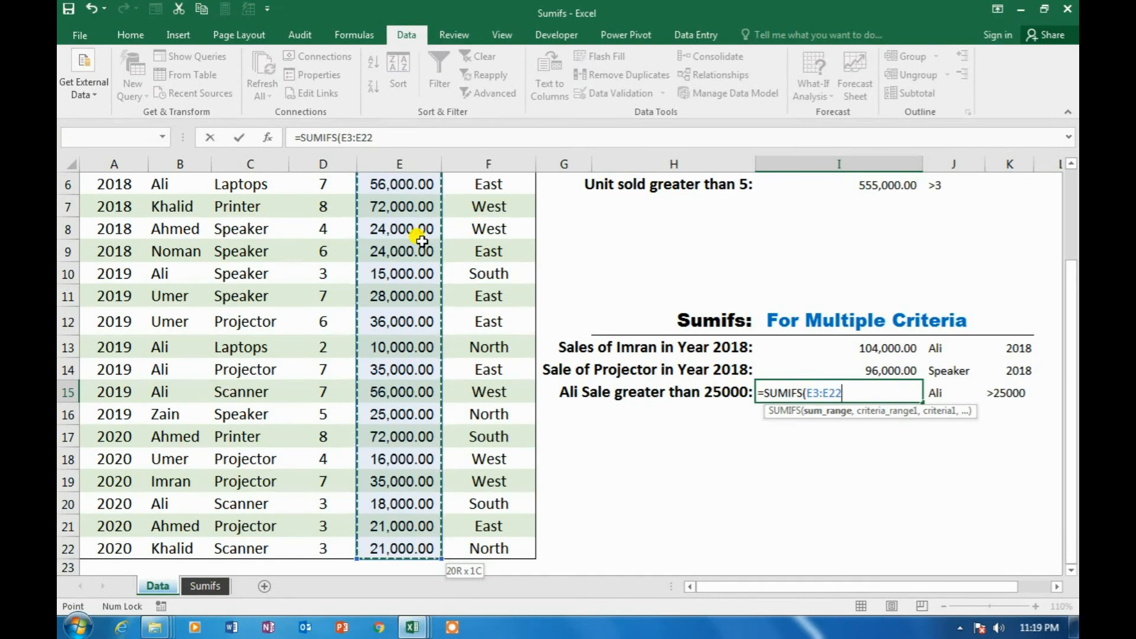
type(",")
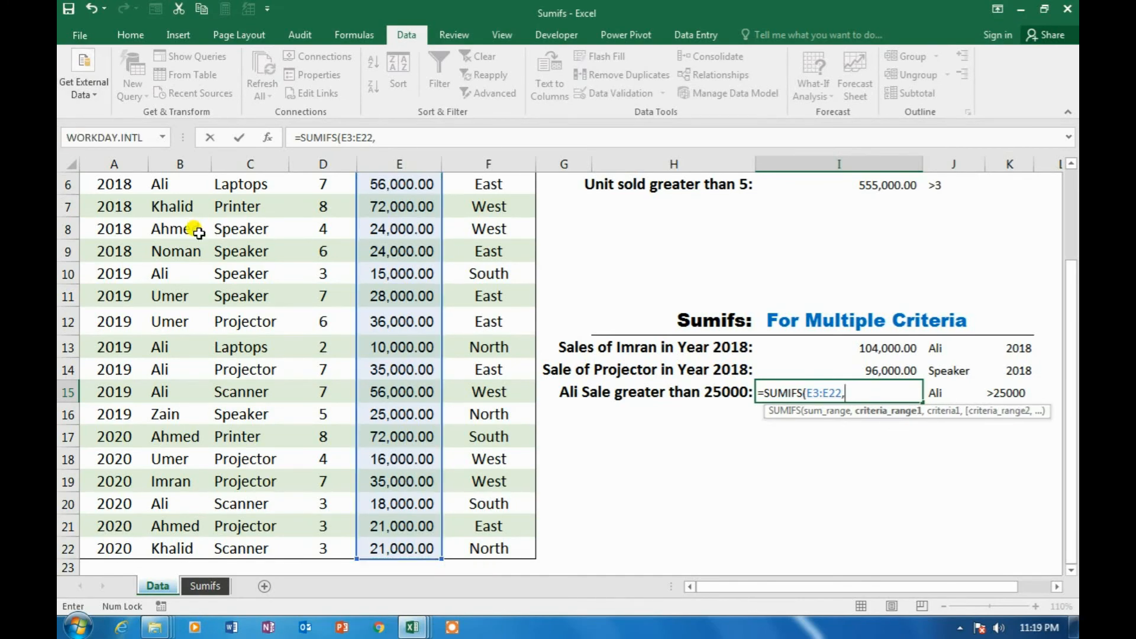
- Add the names B3:B22 as the first criteria range of the formula, with J15 as its criterion
left_click(191, 242)
key("ctrl+Up")
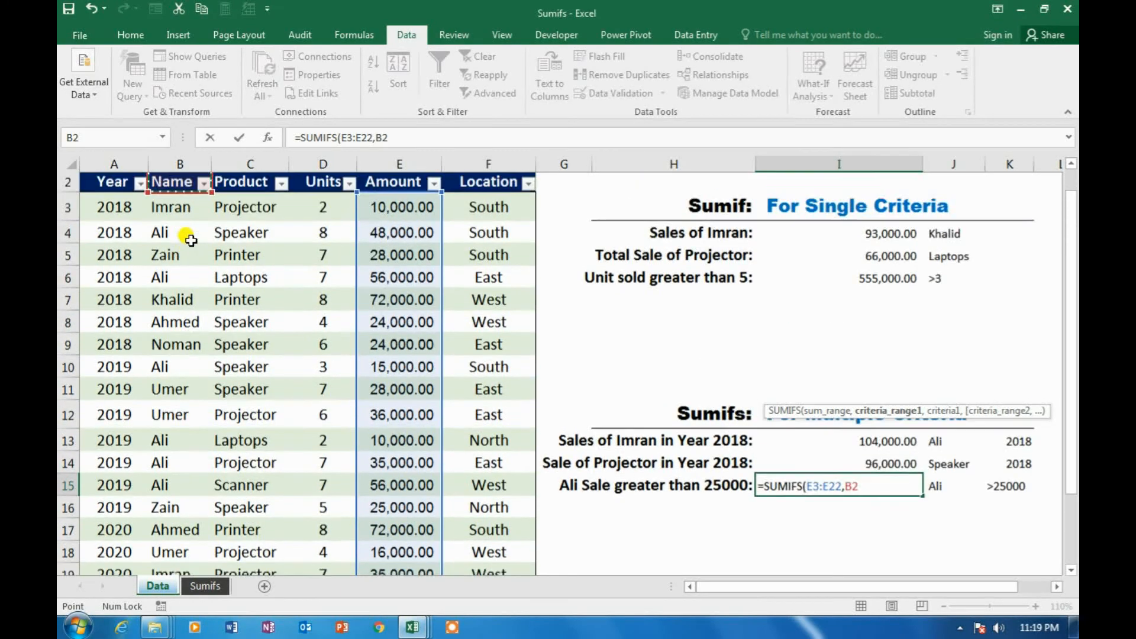
key("Down")
key("ctrl+shift+Down")
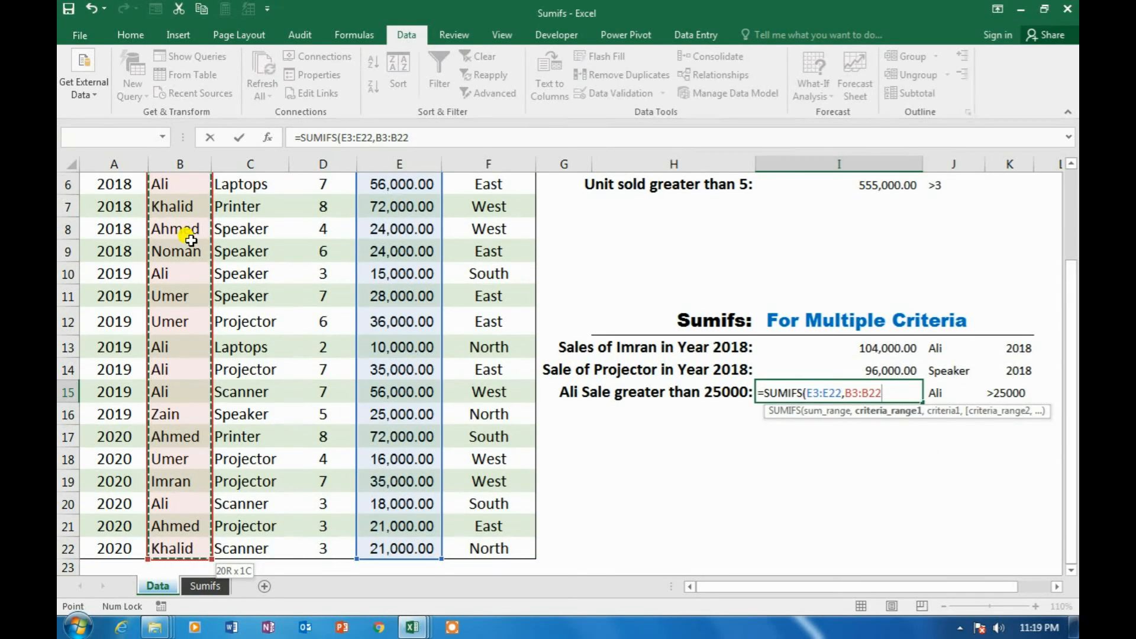
type(",")
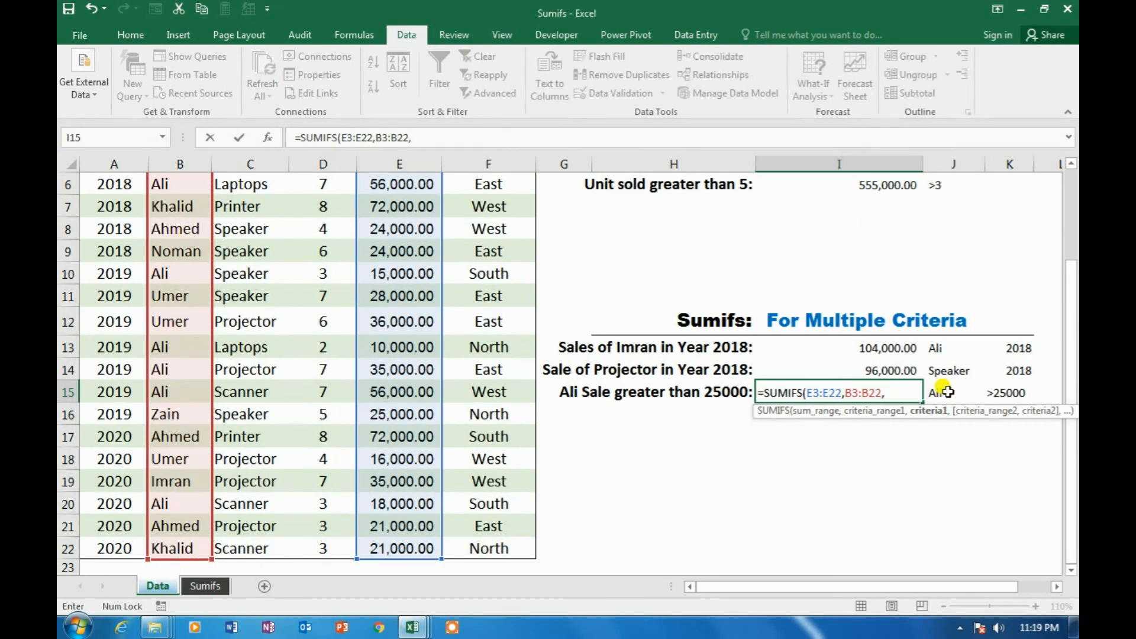
left_click(948, 391)
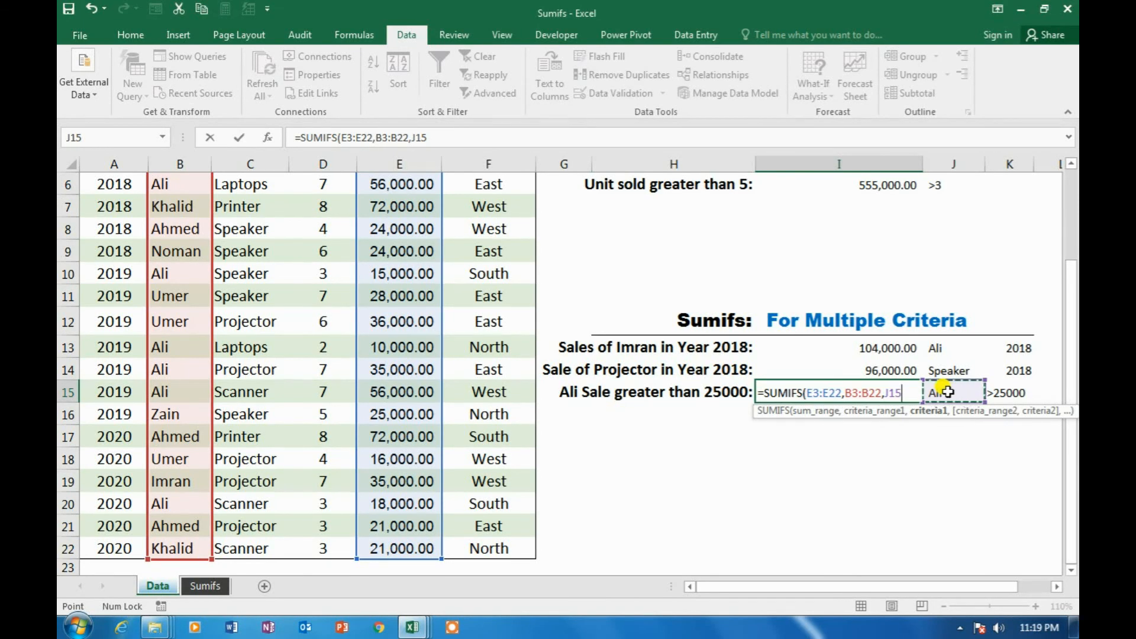
type(",")
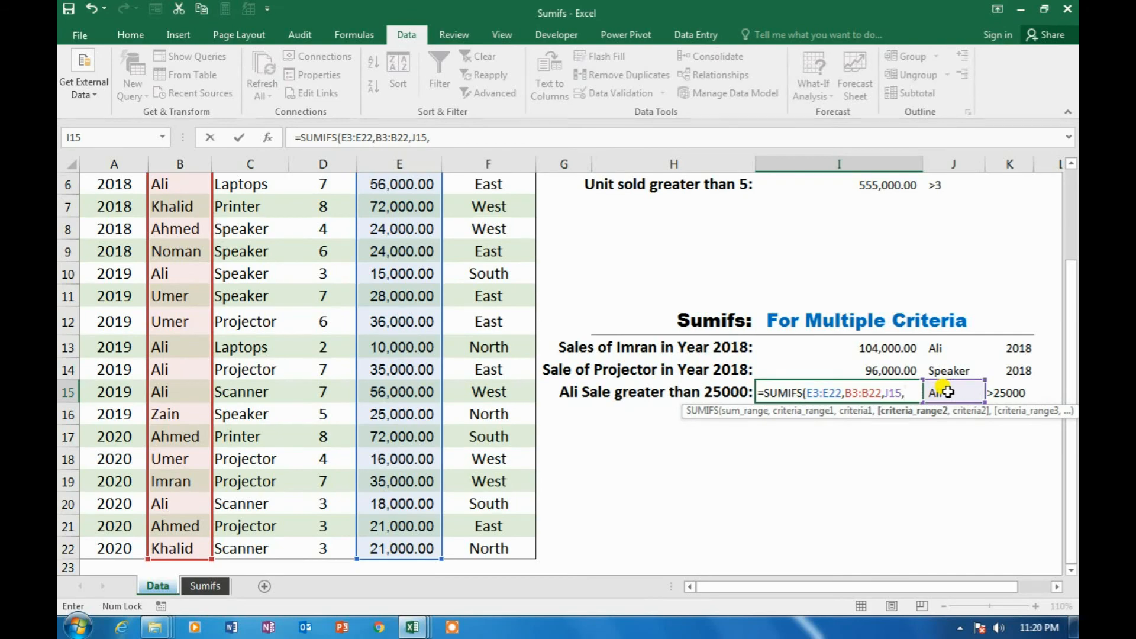
- Complete the I15 SUMIFS formula with the amounts E3:E22 as second criteria range and K15 as its criterion
left_click(414, 365)
key("Up")
key("Up")
key("Up")
key("Up")
key("Up")
key("Up")
key("Up")
key("Up")
key("Up")
key("Up")
key("Up")
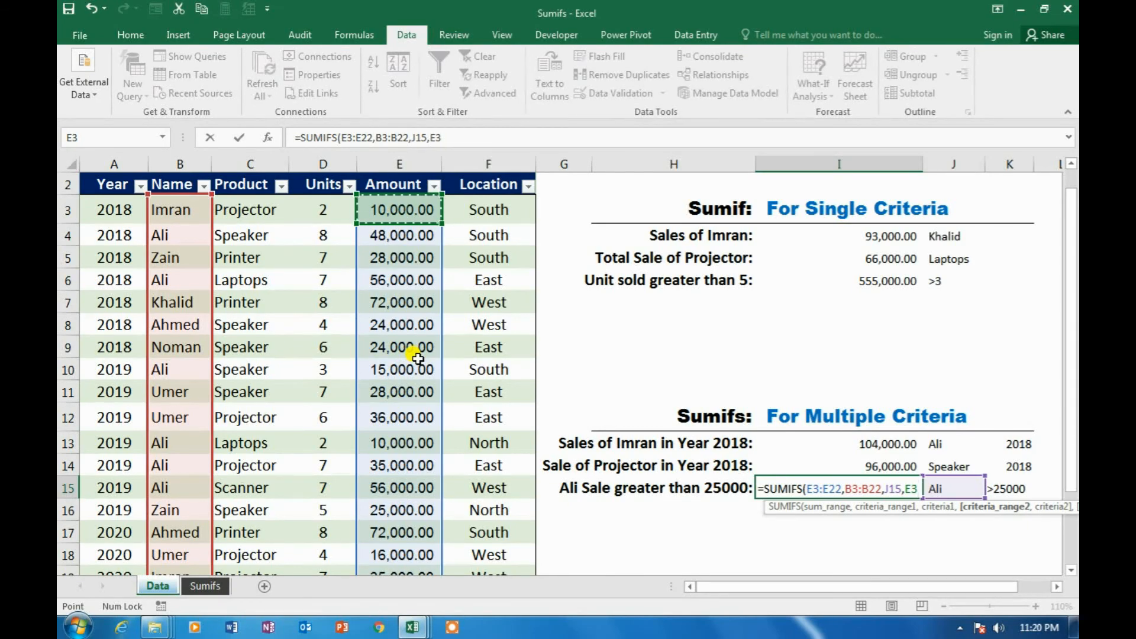
key("ctrl+shift+Down")
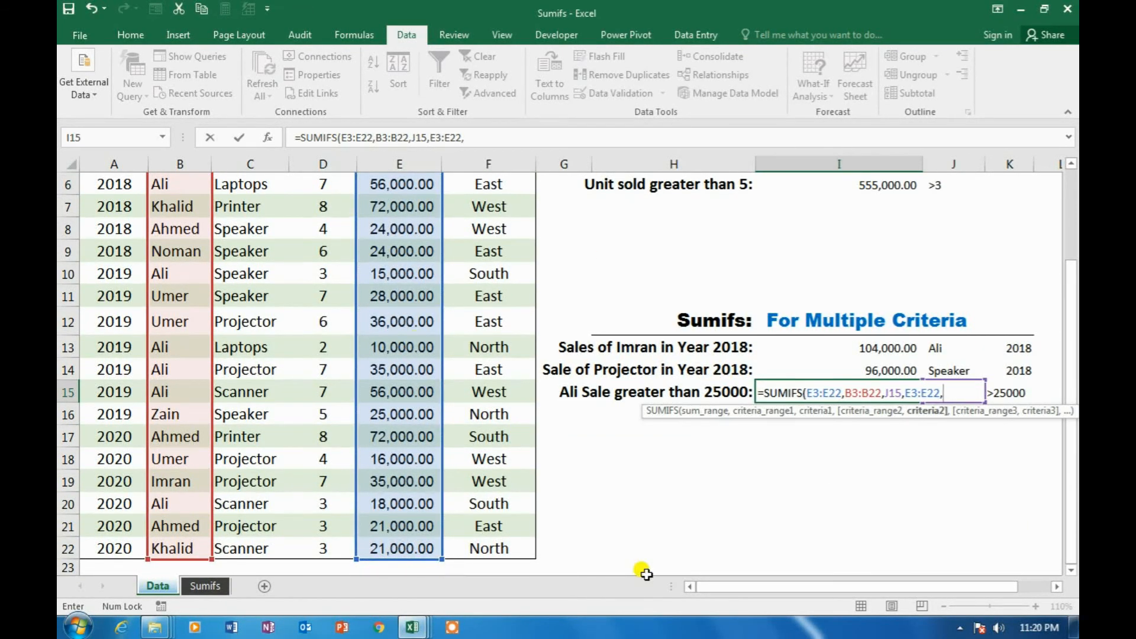
left_click(1008, 391)
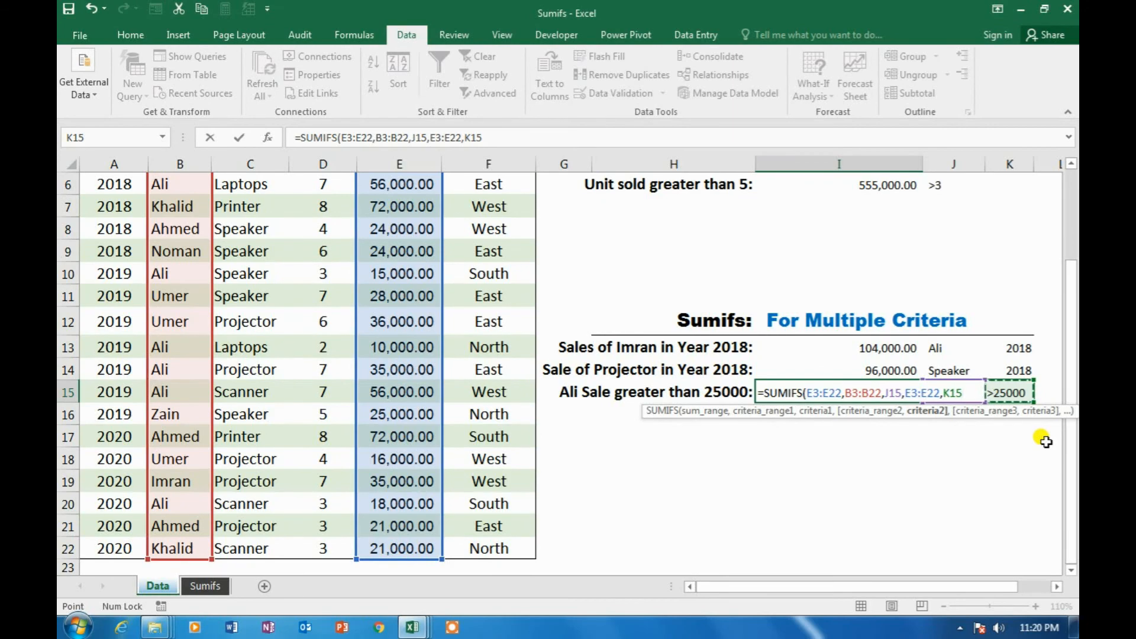
key("Up")
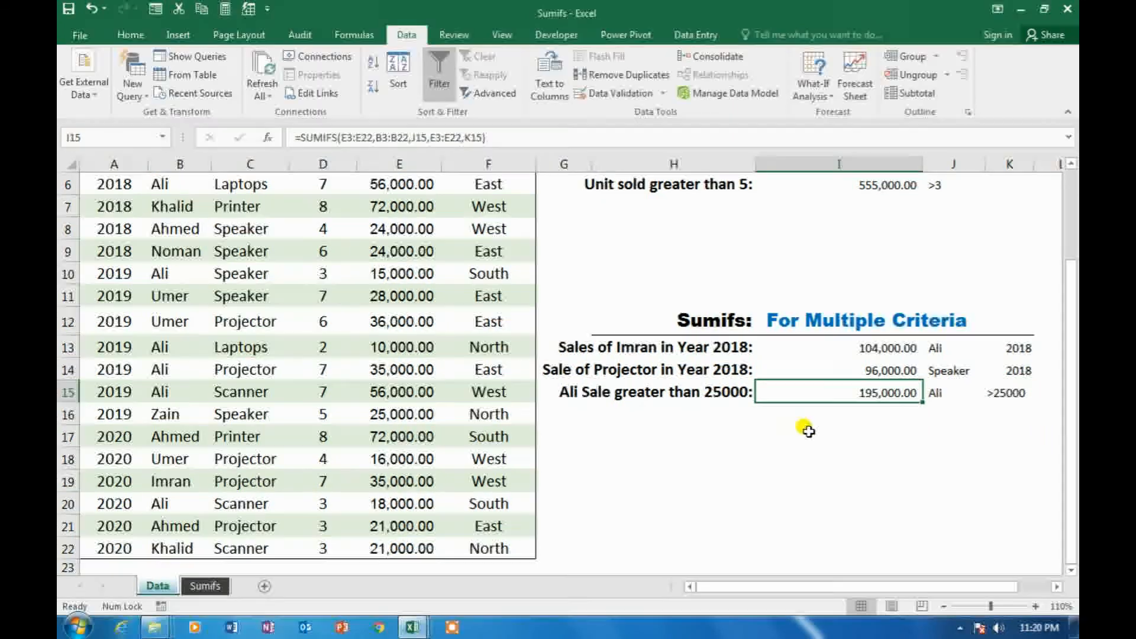
- Filter the sale database's Name column to show only the salesperson entered in J15
scroll(804, 429, "up", 1)
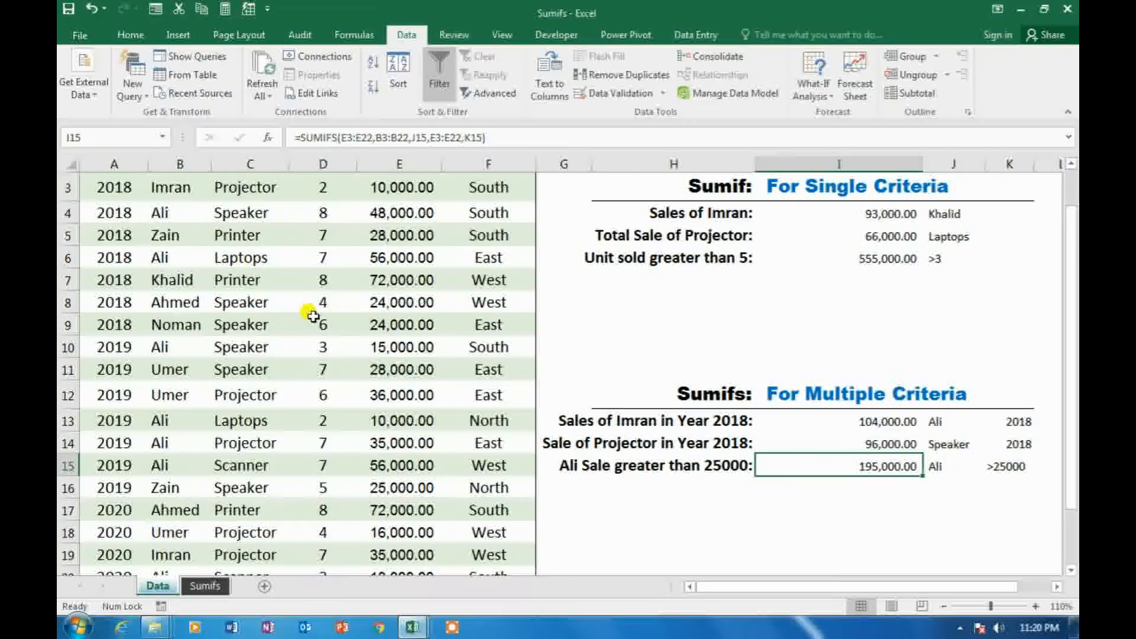
scroll(310, 316, "up", 1)
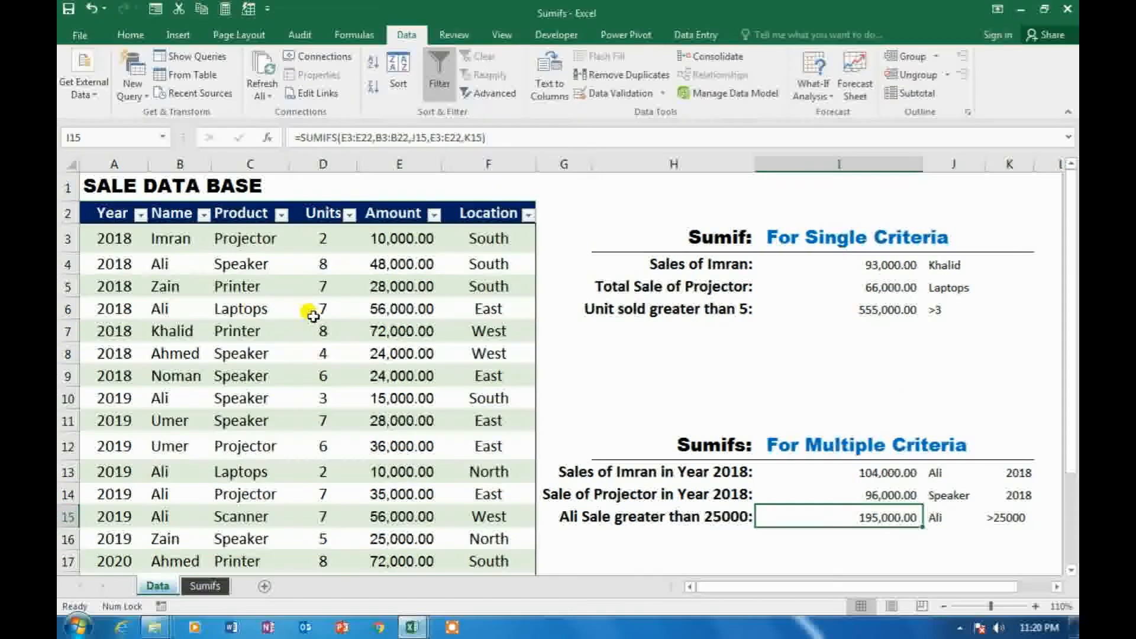
scroll(310, 315, "down", 1)
scroll(311, 315, "up", 1)
left_click(204, 214)
left_click(125, 371)
left_click(113, 396)
left_click(168, 519)
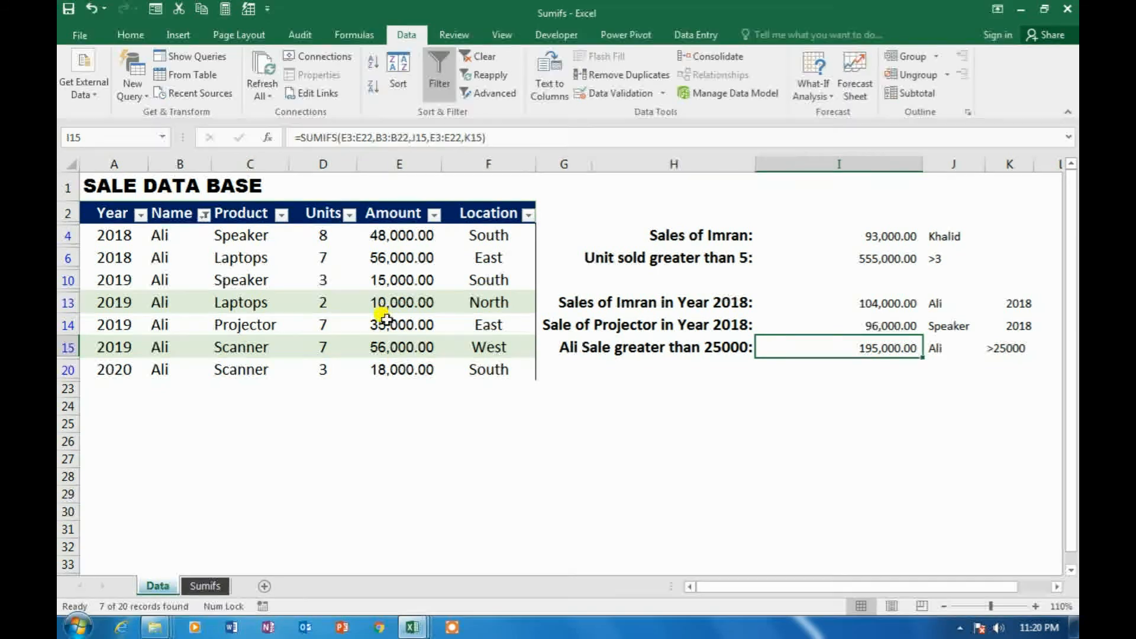
- Verify the I15 total by selecting the salesperson's amounts above 25000 together: E4, E6, E14 and E15
left_click(396, 236)
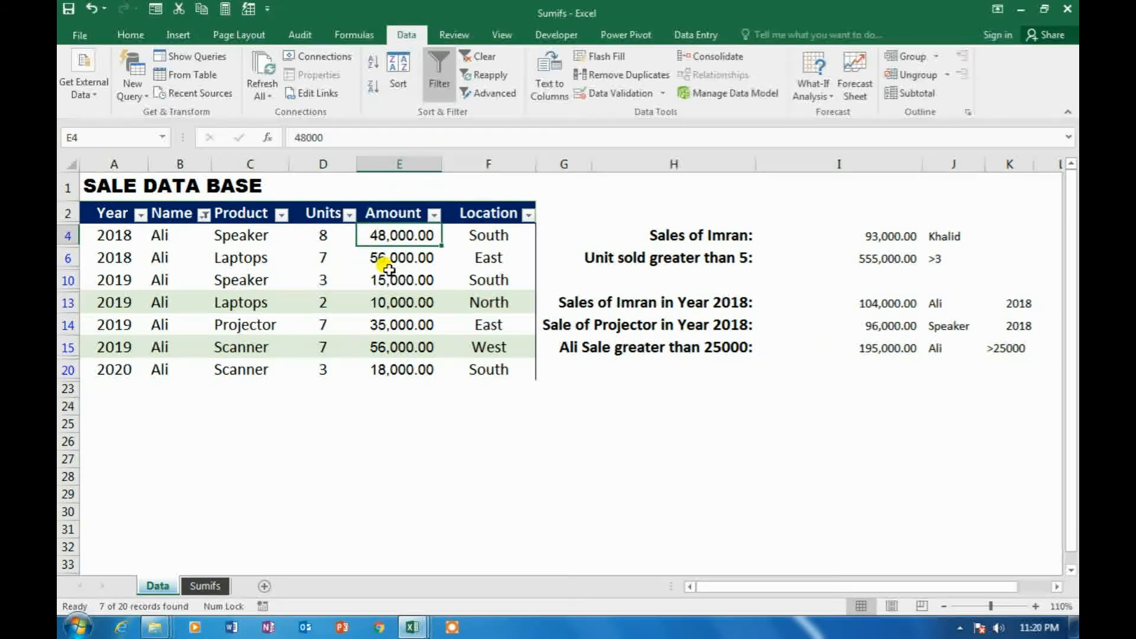
left_click(393, 259, "ctrl")
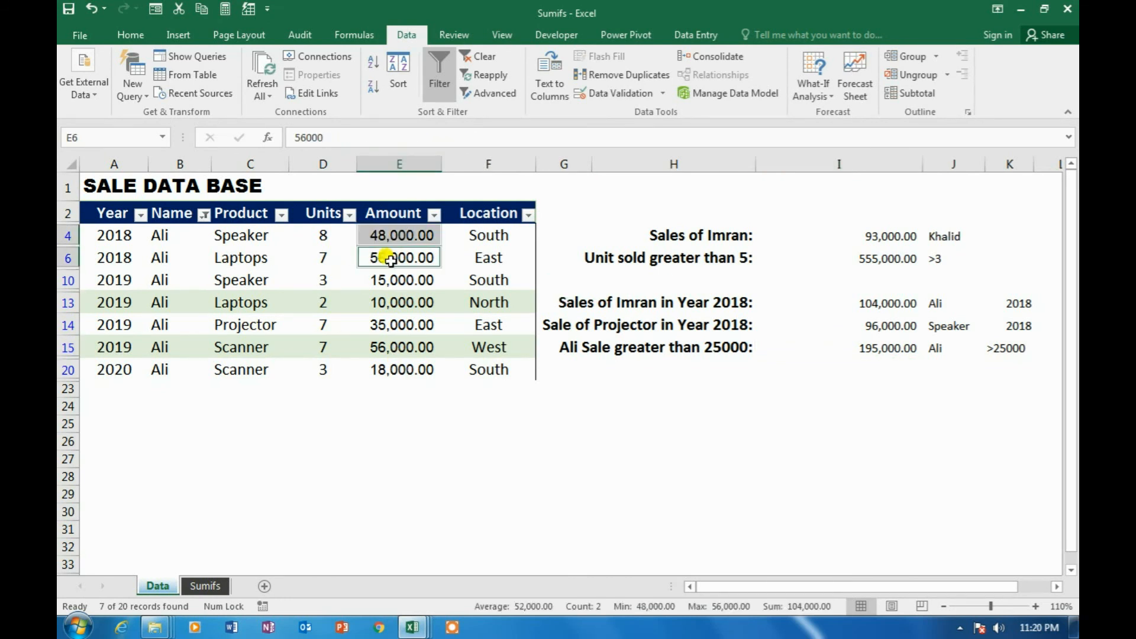
left_click(378, 325, "ctrl")
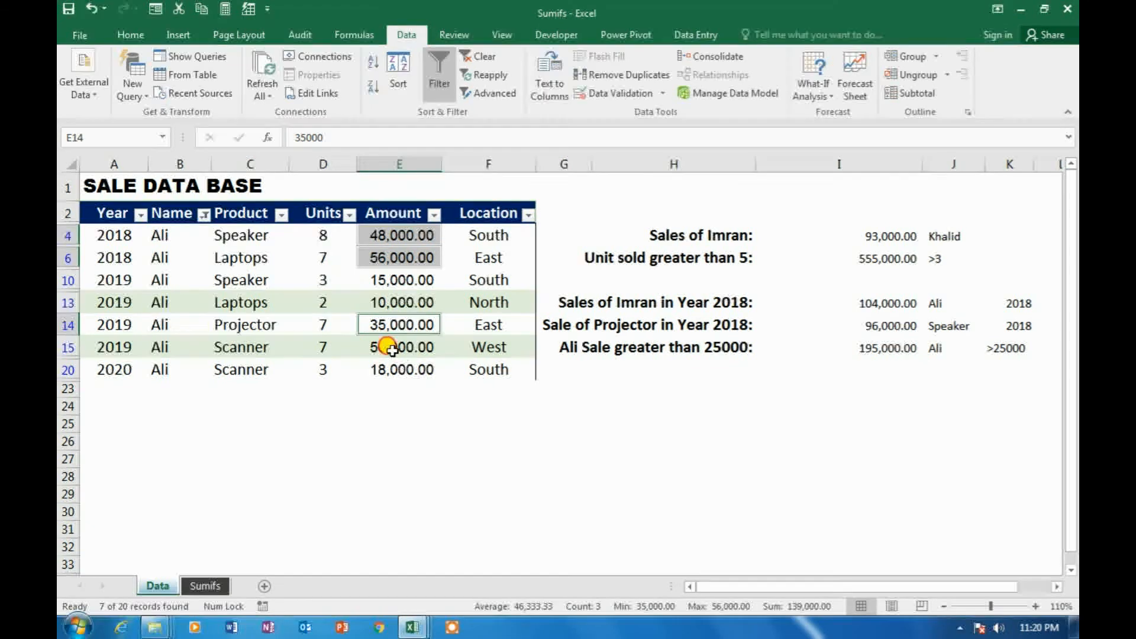
left_click(382, 346, "ctrl")
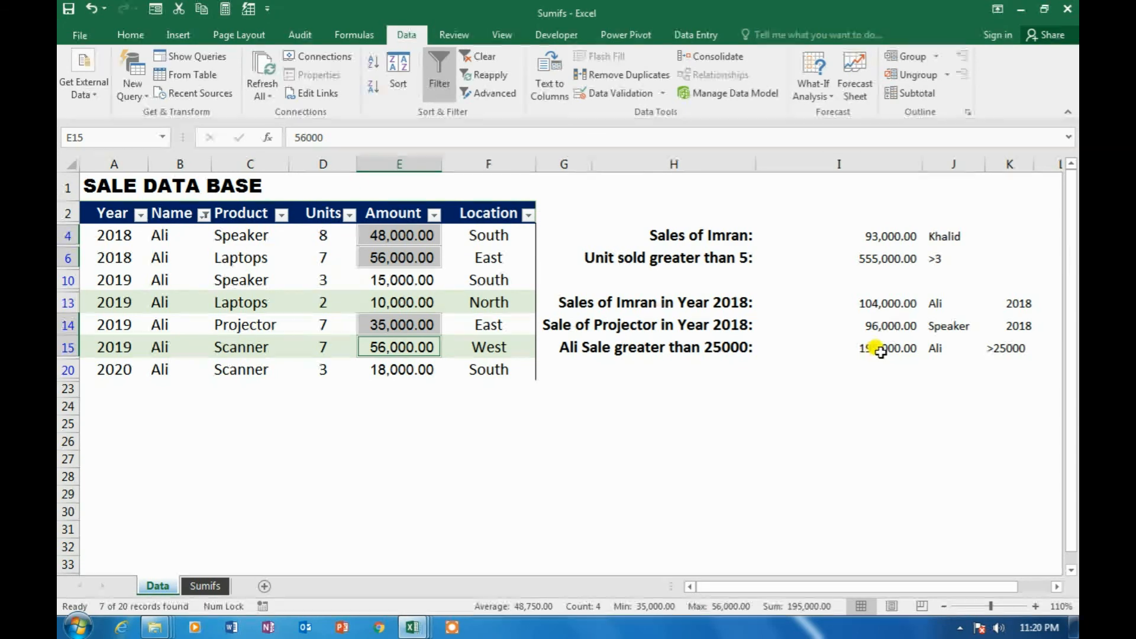
- Clear the Name filter so the database lists every record, and deselect the amounts
left_click(480, 56)
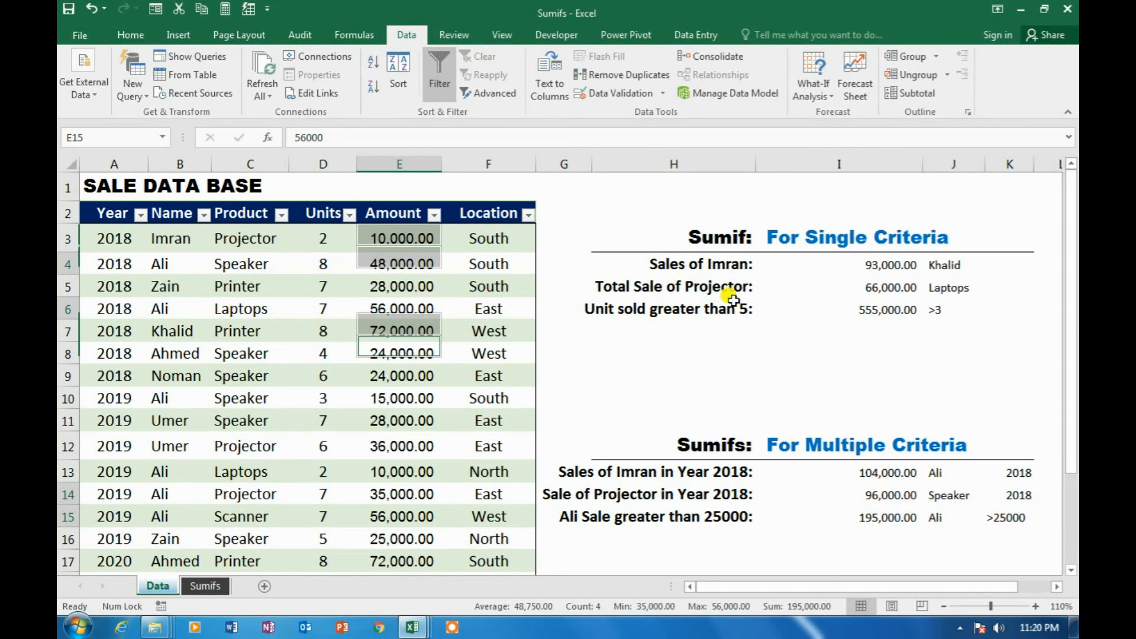
left_click(654, 310)
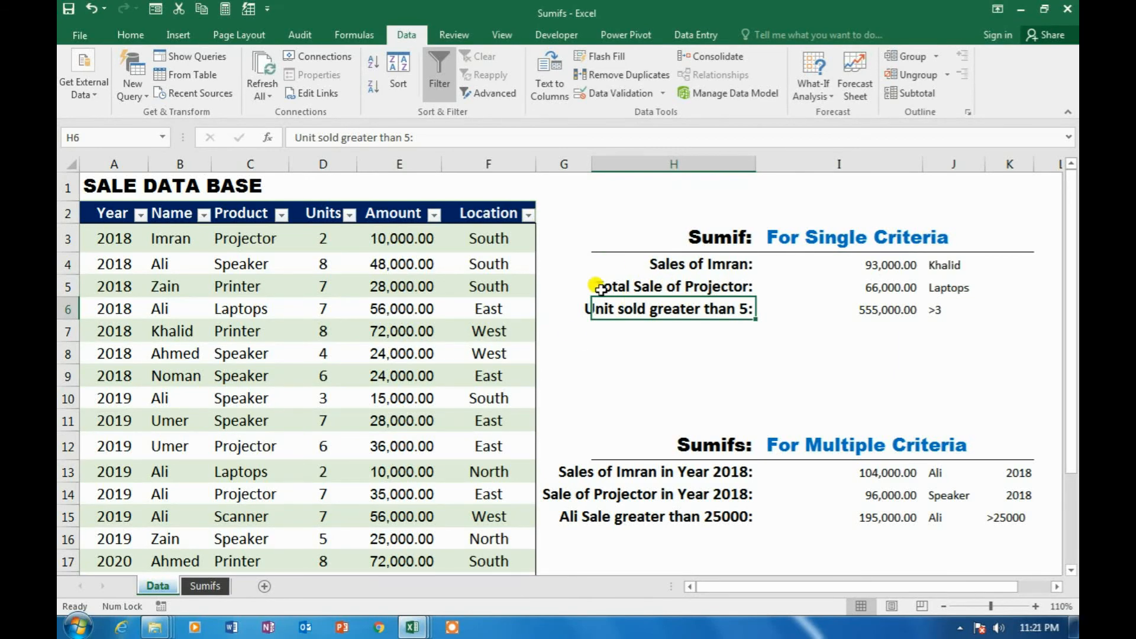
left_click(749, 346)
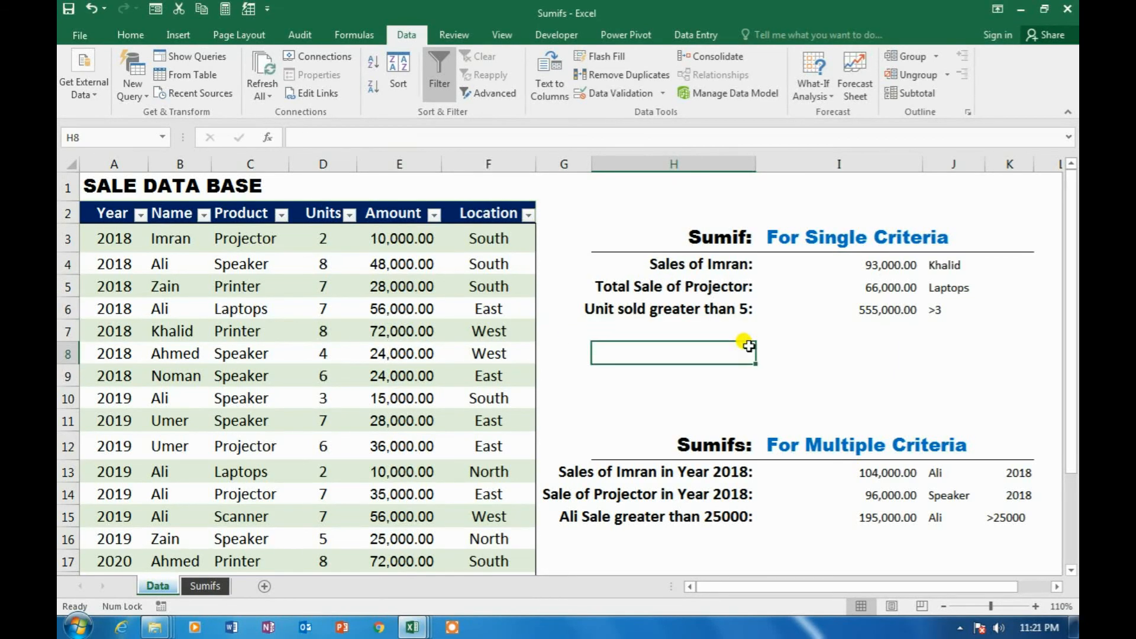